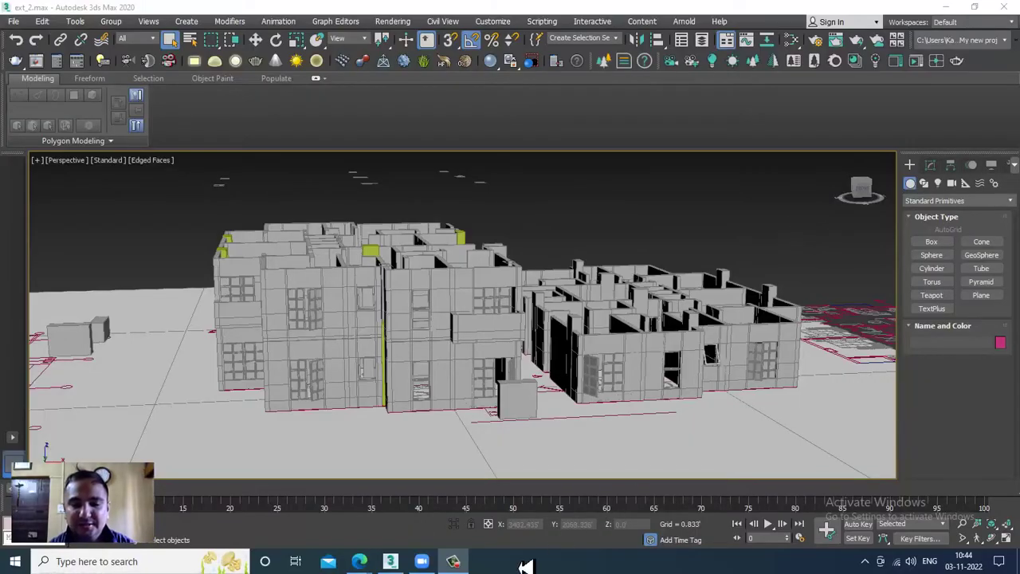
left_click(453, 561)
left_click(456, 564)
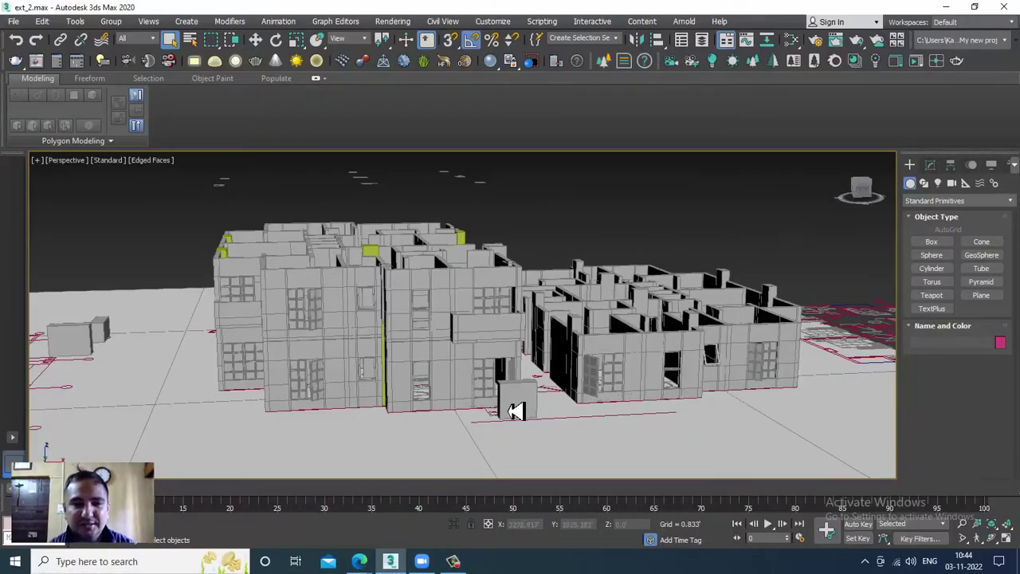
Examine the building elevation drawings in the Top view and compare them with the two-storey model in the Perspective view.
key("alt+w")
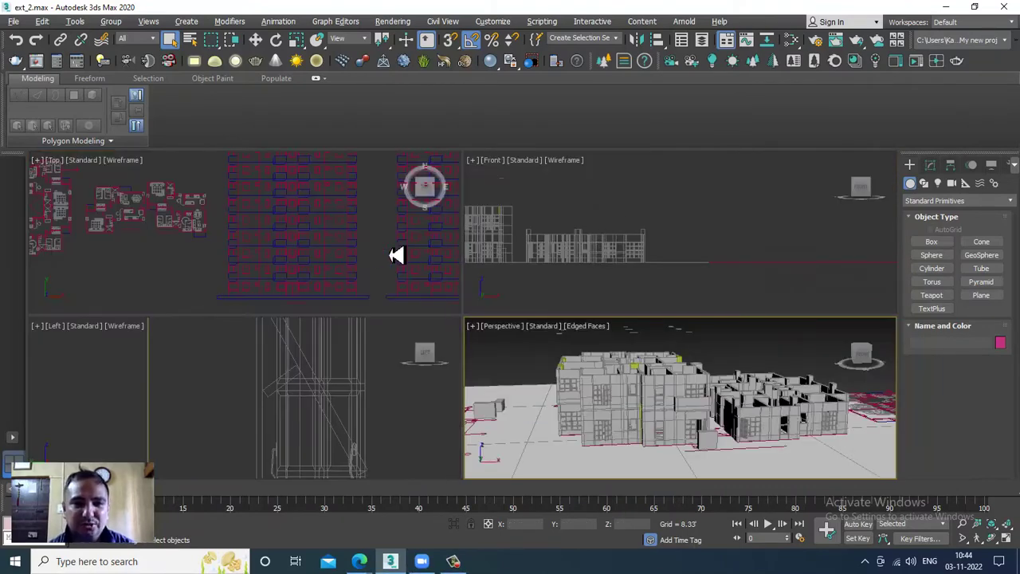
key("alt+w")
scroll(391, 250, "up", 6)
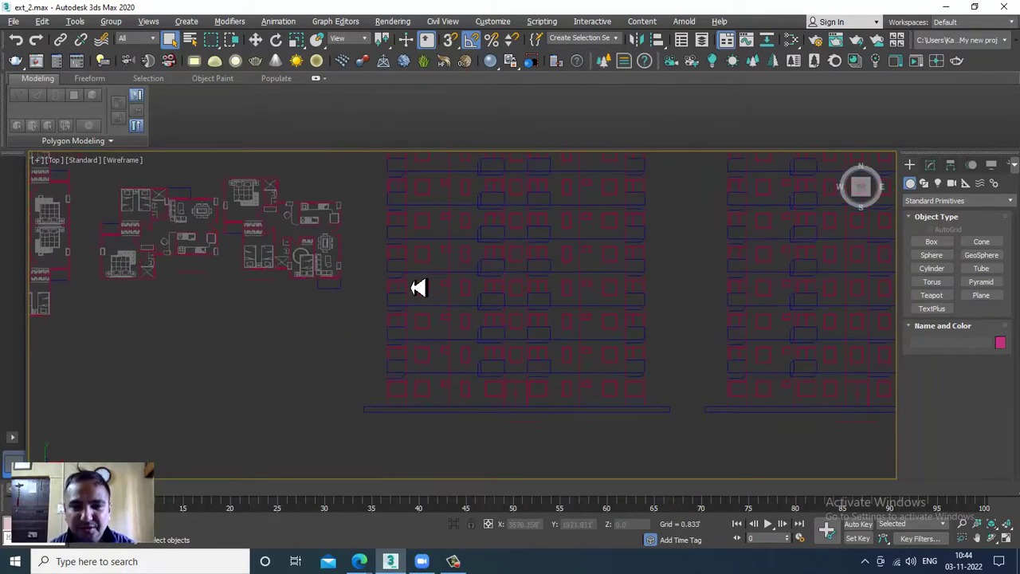
middle_click_drag(411, 287, 407, 294)
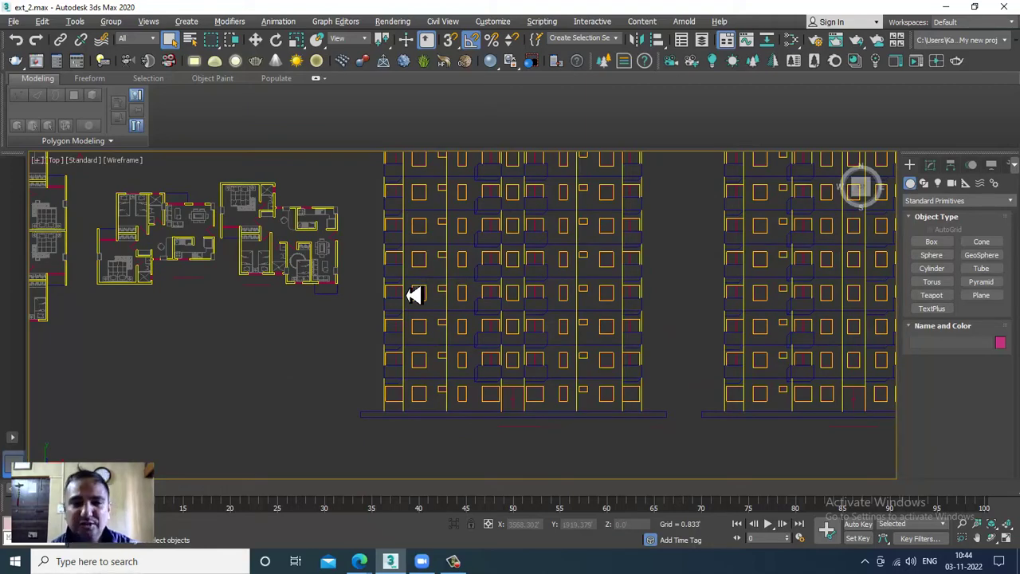
mouse_move(536, 334)
middle_mouse_down()
mouse_move(559, 362)
mouse_move(552, 368)
mouse_move(603, 353)
mouse_move(556, 348)
middle_mouse_up()
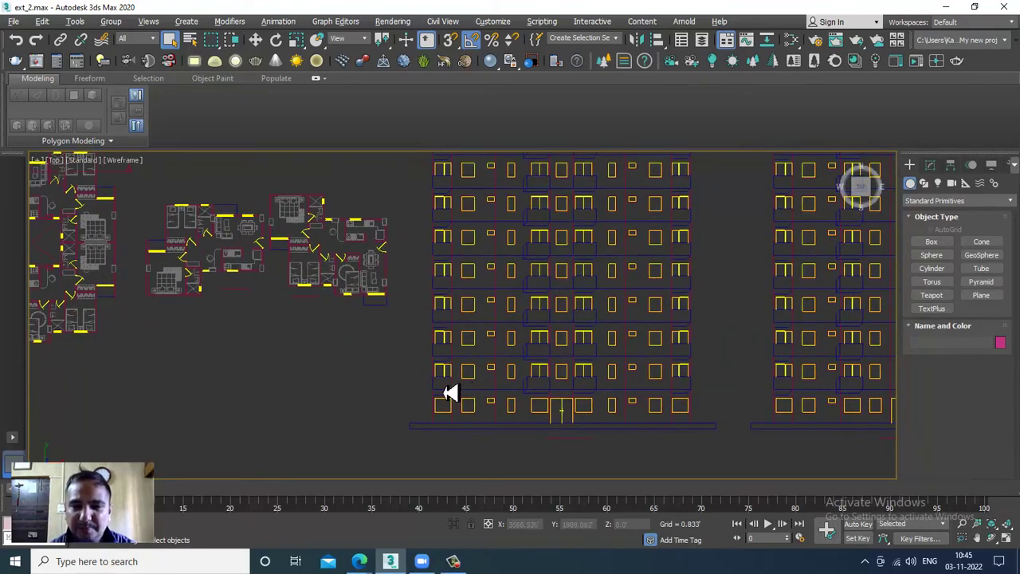
middle_click_drag(603, 360, 581, 345)
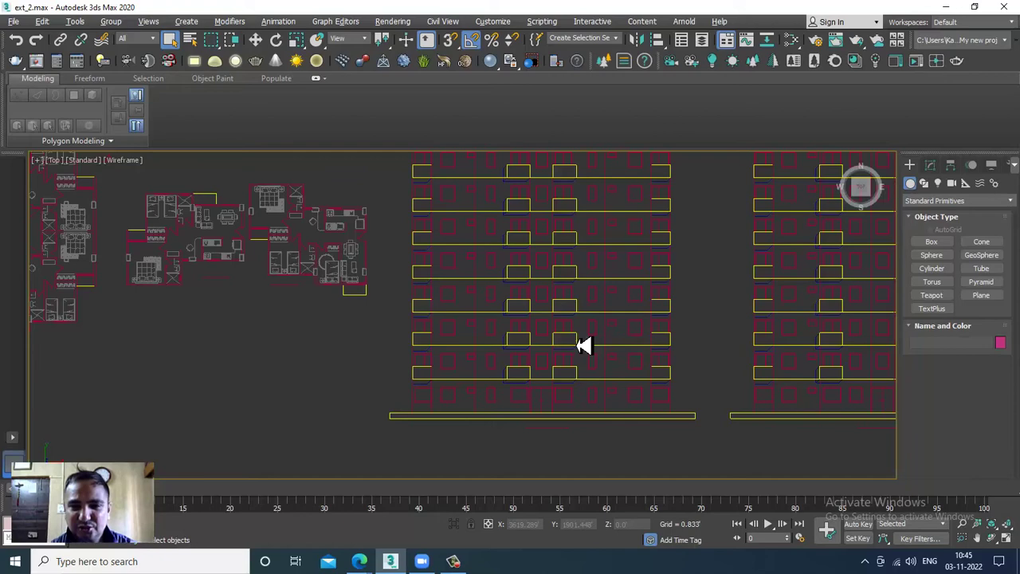
key("alt+w")
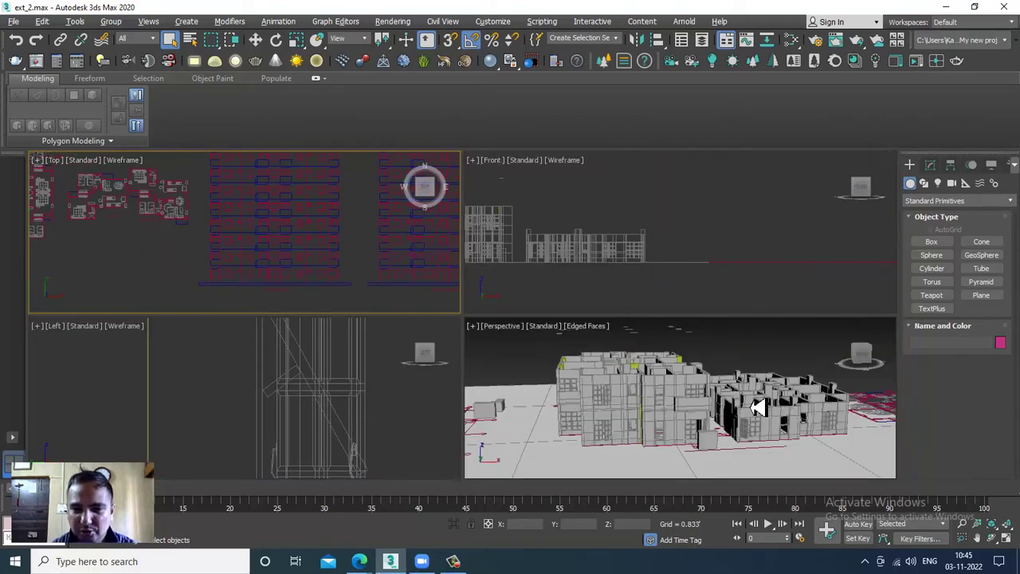
right_click(751, 409)
key("alt+w")
middle_click_drag(623, 347, 654, 334, "alt")
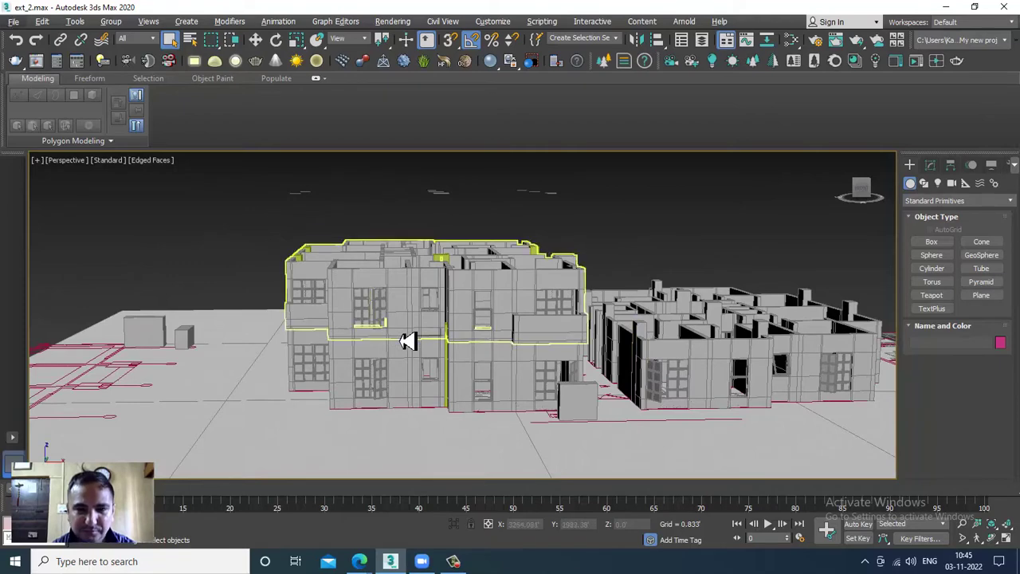
middle_click_drag(590, 263, 644, 253, "alt")
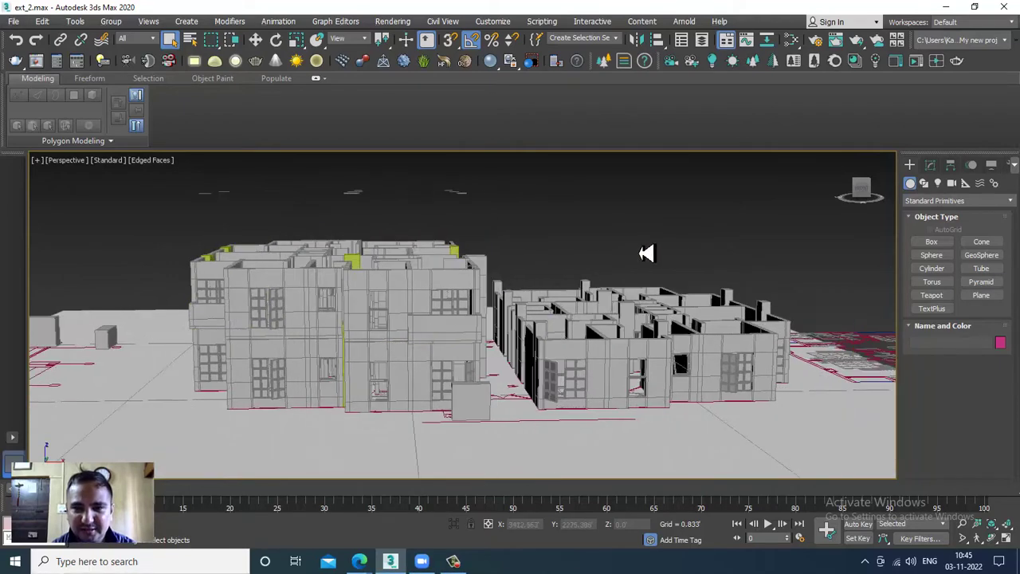
In the Front view, select all objects of the building's upper floor and clone them upward about 10.07' as one copy.
key("alt+w")
left_click(723, 232)
key("alt+w")
middle_click_drag(389, 256, 678, 251)
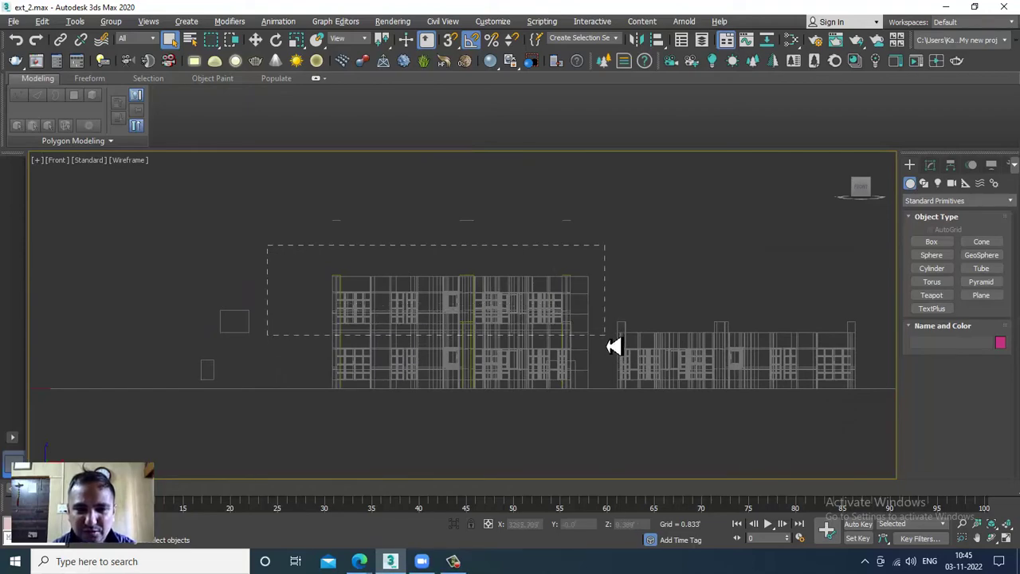
left_click_drag(606, 334, 604, 330)
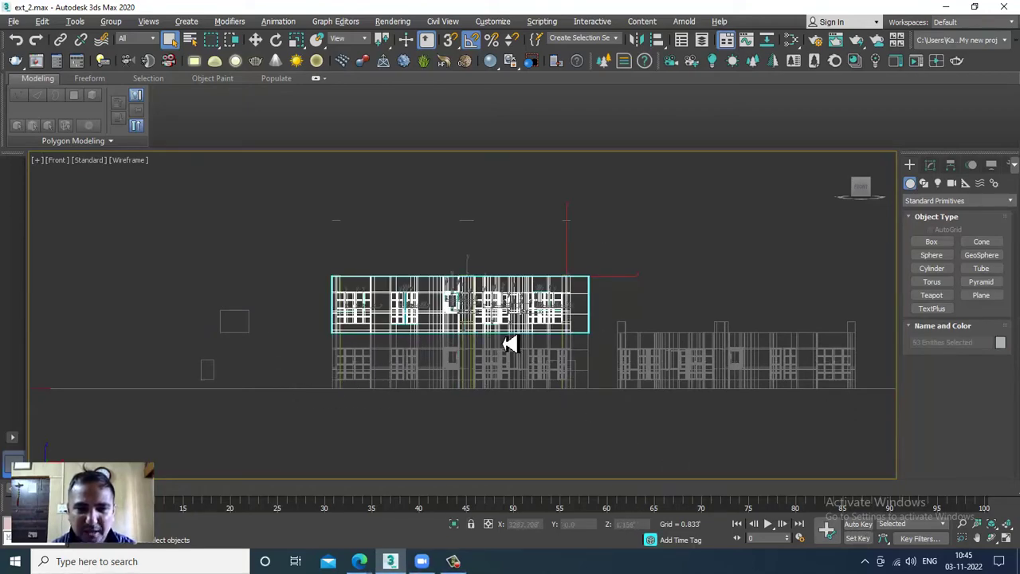
scroll(526, 351, "up", 4)
key("w")
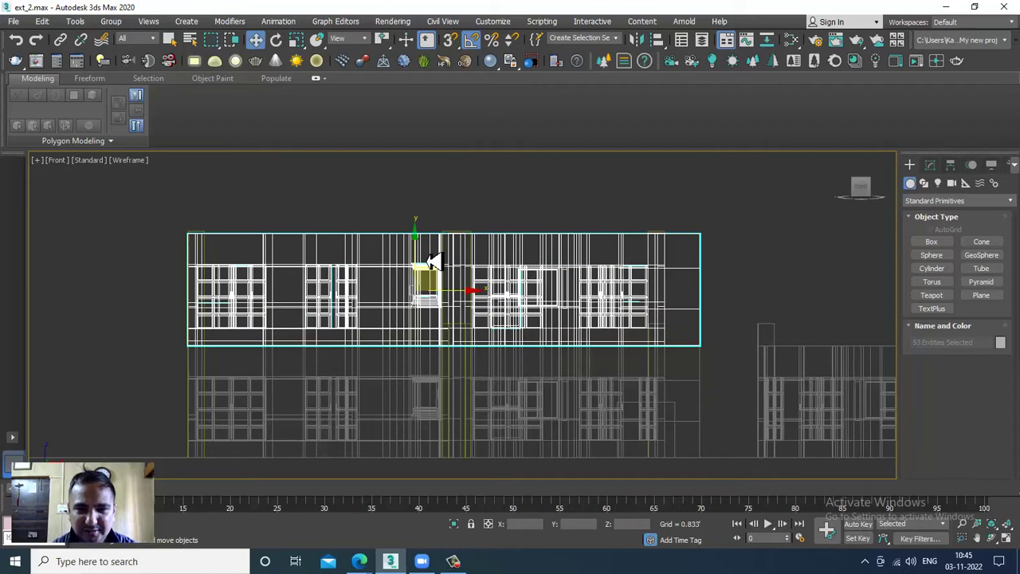
middle_click_drag(431, 262, 450, 330)
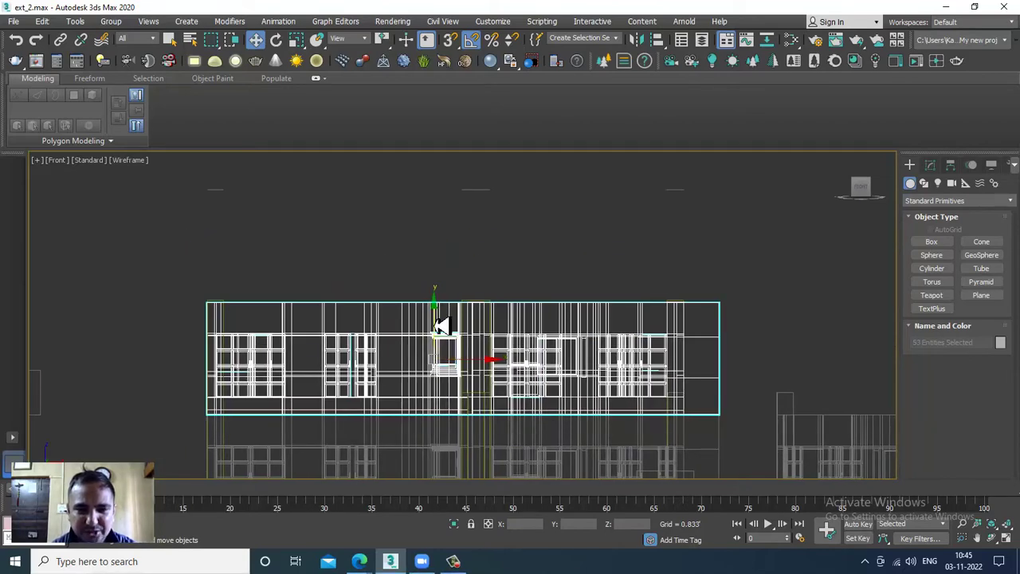
left_click_drag(435, 322, 457, 213, "shift")
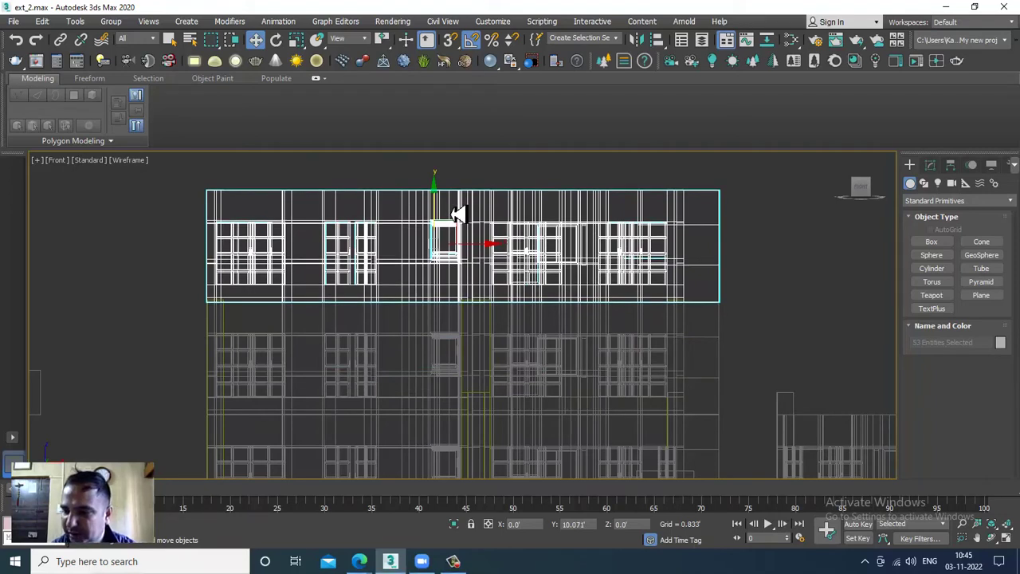
left_click_drag(457, 214, 454, 209, "shift")
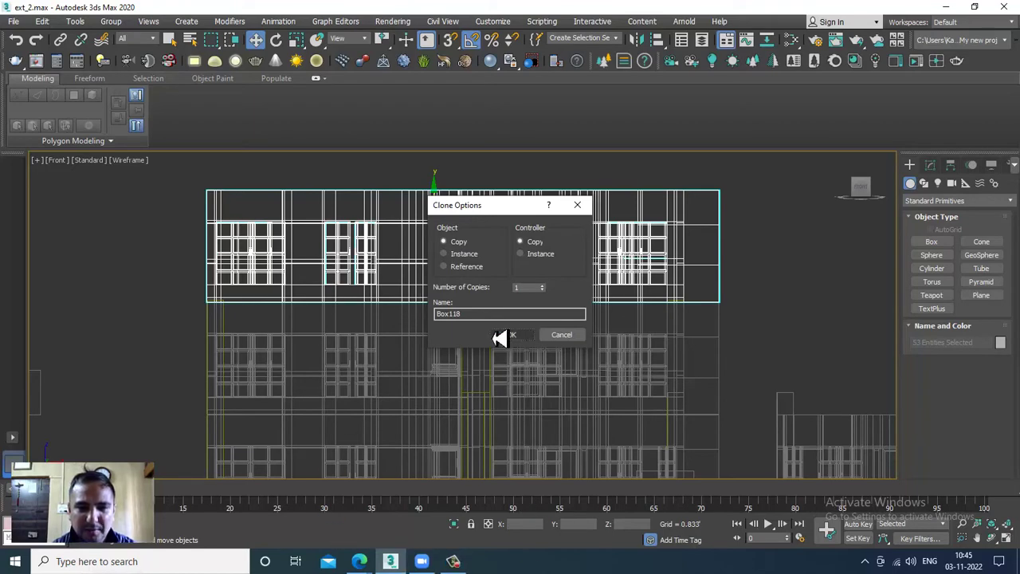
left_click(522, 337)
Check the number of storeys in the elevation drawings in the Top view.
key("alt+w")
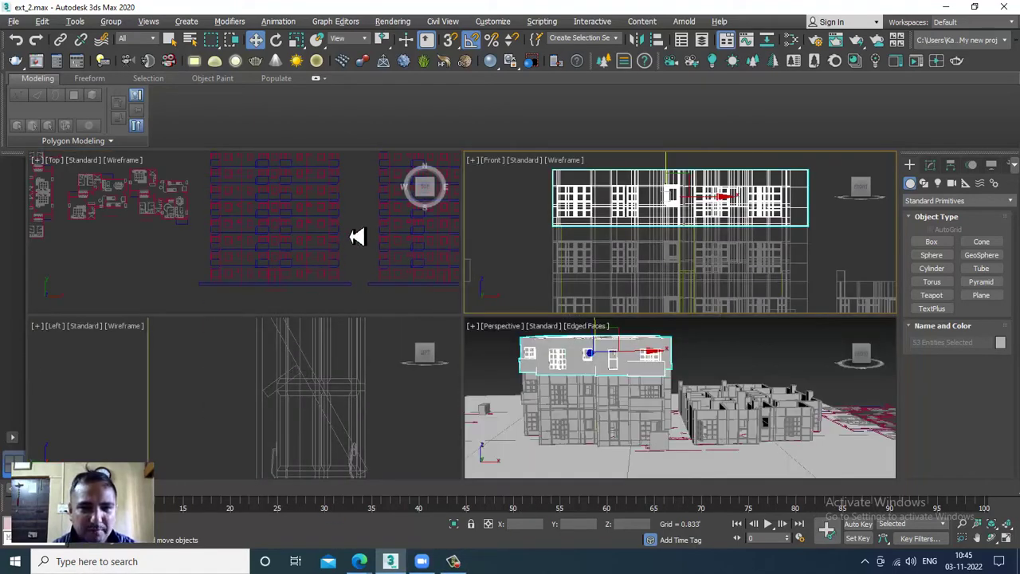
right_click(357, 236)
key("alt+w")
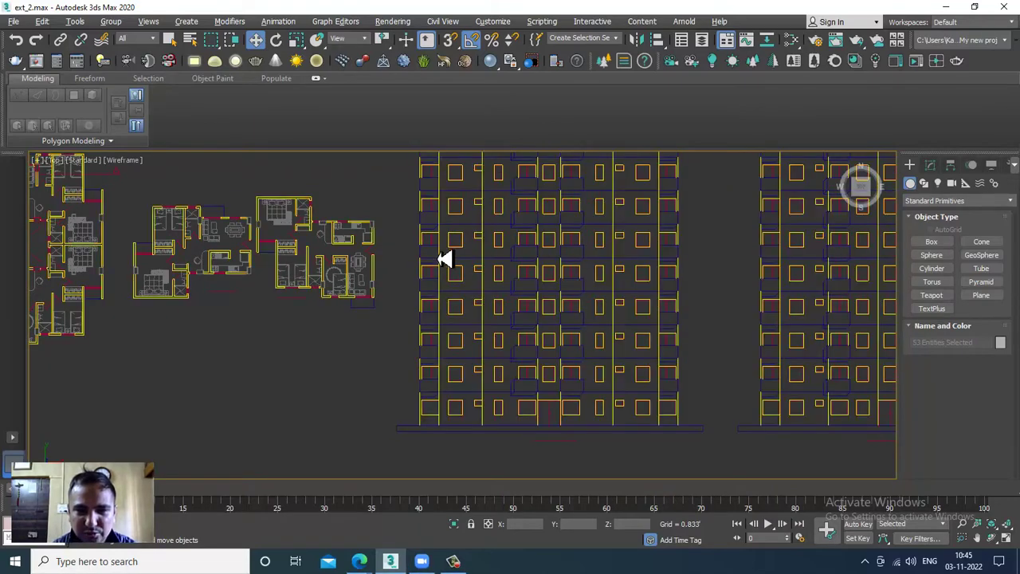
middle_click_drag(506, 375, 498, 415)
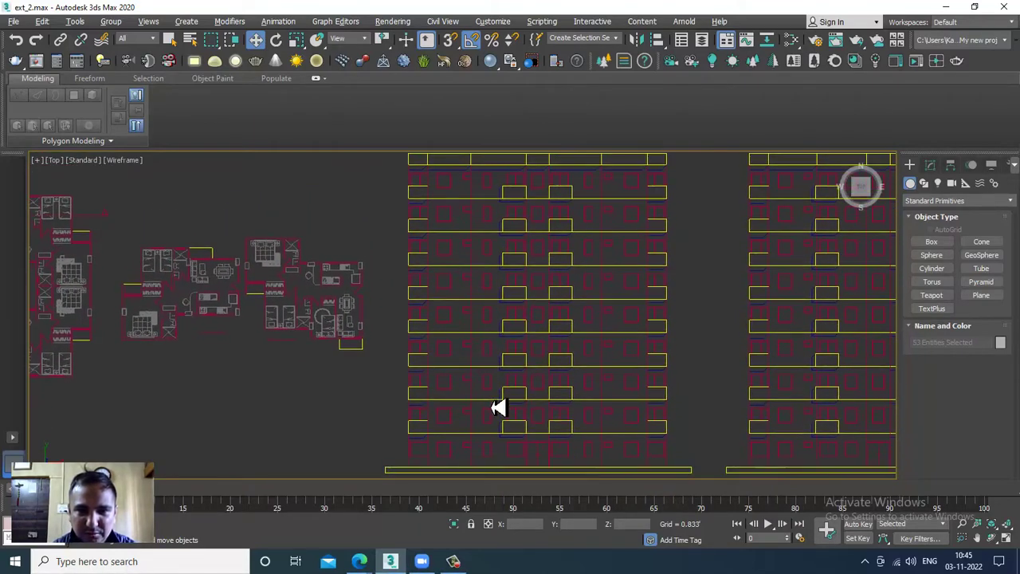
scroll(493, 384, "down", 2)
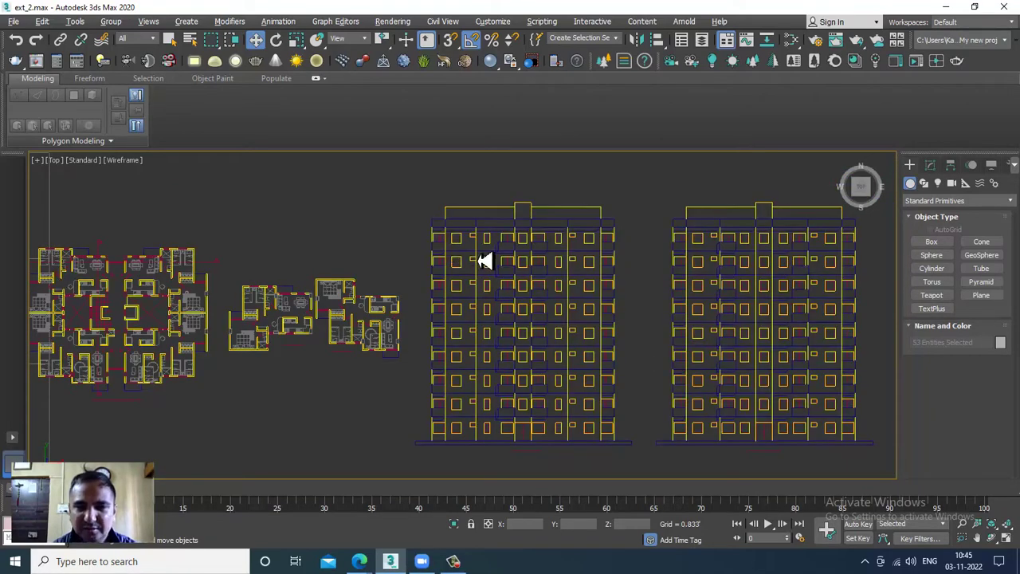
key("alt+w")
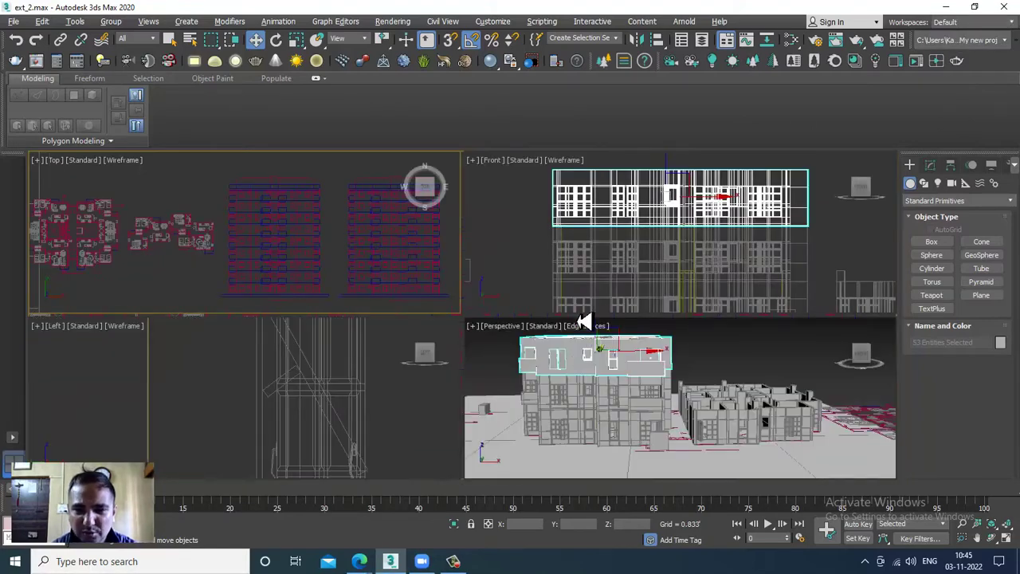
In the Front view, clone the topmost floor upward by one storey height with 7 copies.
middle_click_drag(713, 421, 698, 405)
middle_click_drag(676, 223, 626, 227)
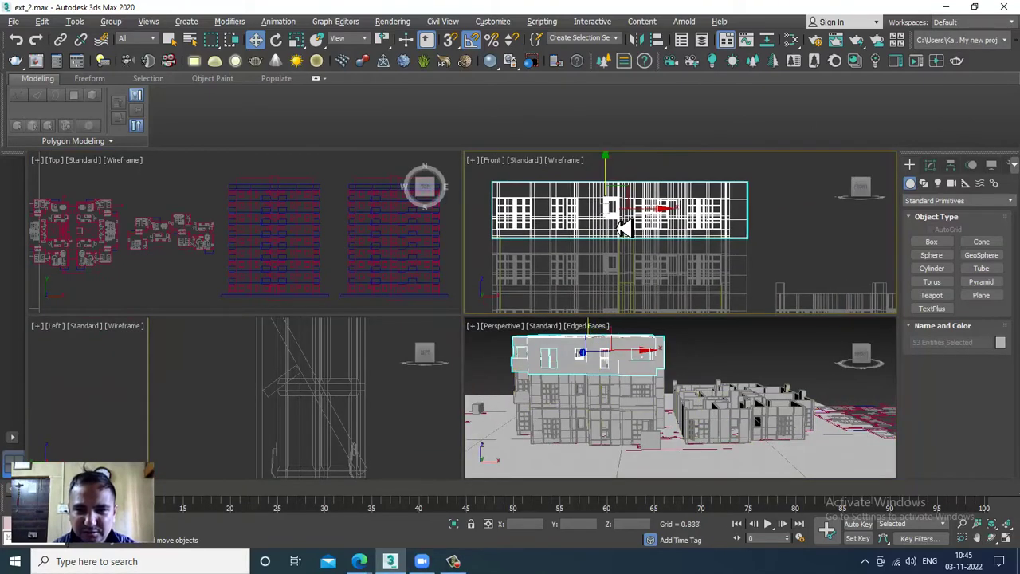
key("alt+w")
scroll(542, 311, "down", 5)
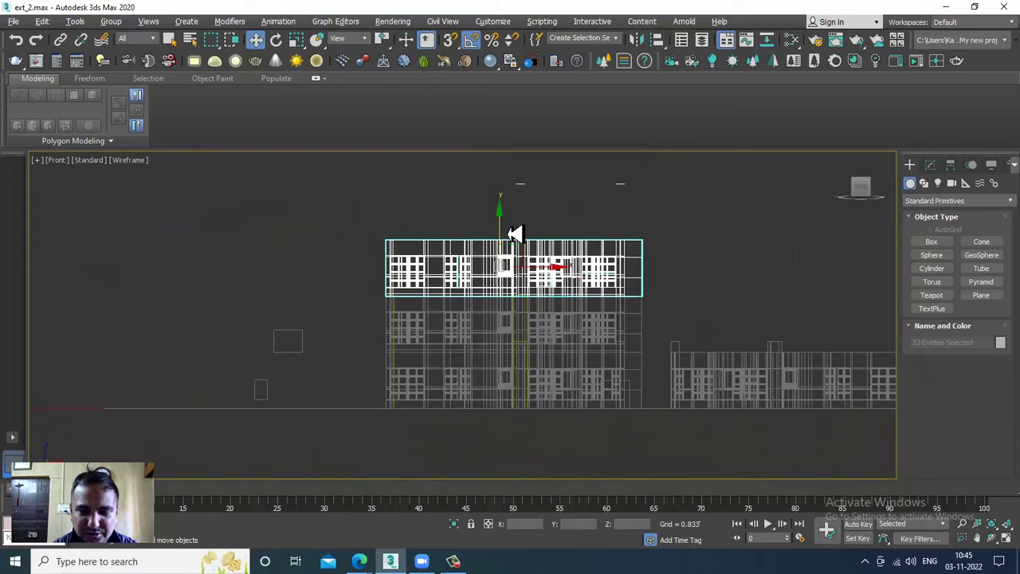
middle_click_drag(514, 234, 513, 292)
scroll(505, 337, "up", 3)
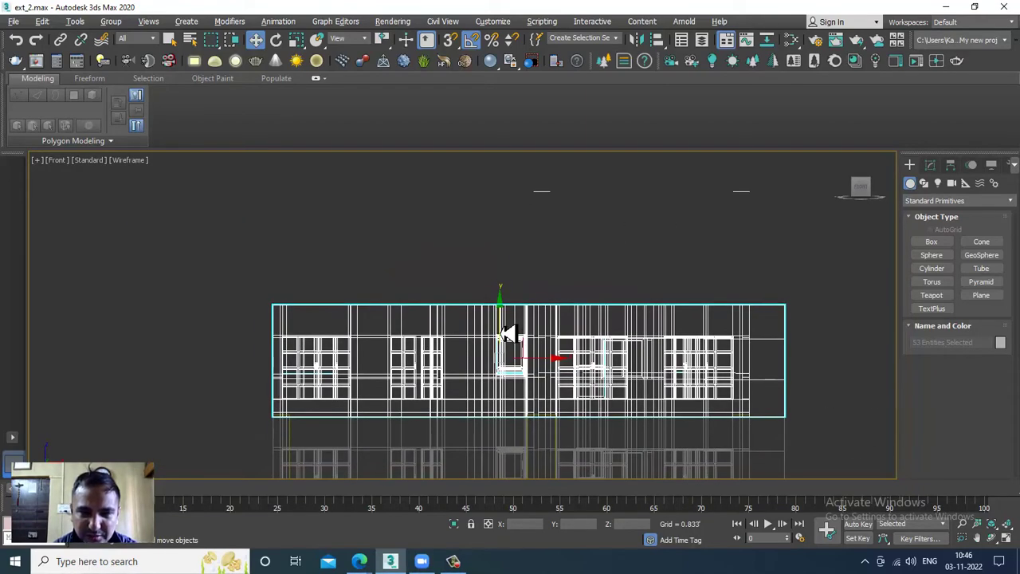
mouse_move(507, 333)
left_mouse_down("shift")
mouse_move(509, 212)
mouse_move(532, 223)
left_mouse_up("shift")
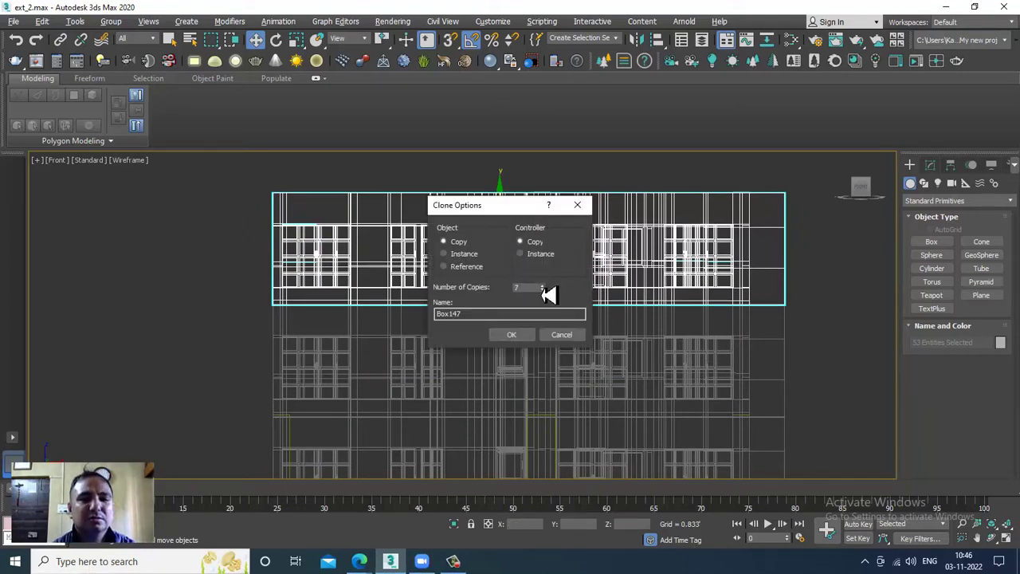
left_click(514, 335)
Inspect the stacked tower from several angles in the Perspective view, checking the floors with and without edged faces.
scroll(622, 353, "up", 2)
scroll(708, 380, "down", 5)
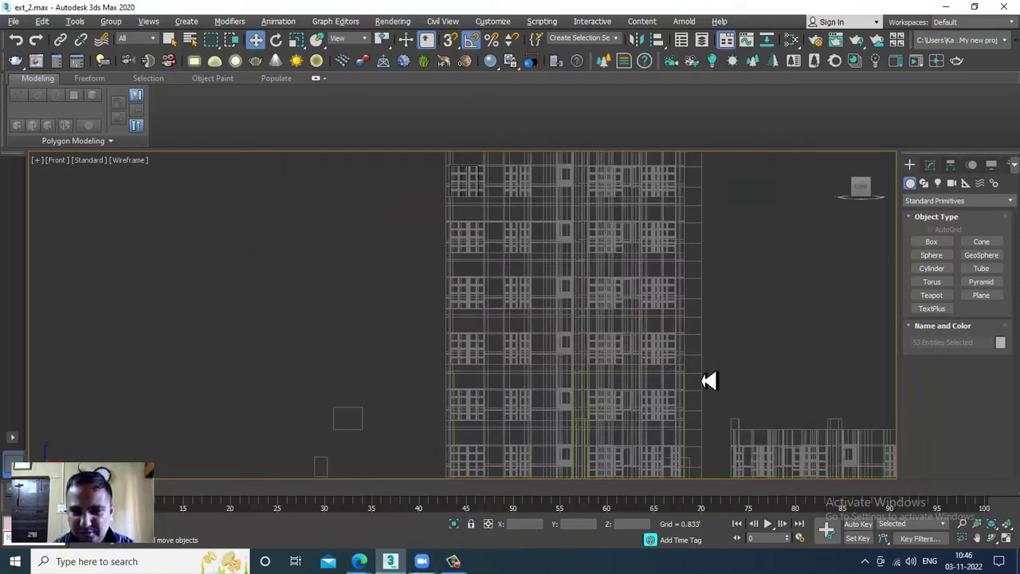
key("alt+w")
scroll(724, 431, "down", 2)
key("alt+w")
scroll(658, 387, "down", 4)
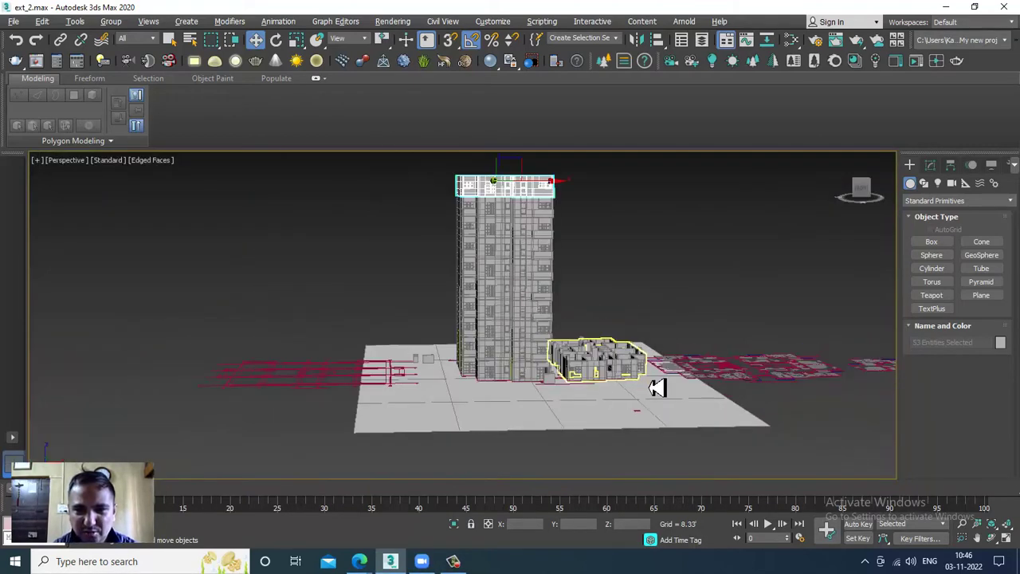
middle_click_drag(617, 340, 642, 231, "alt")
left_click(576, 280)
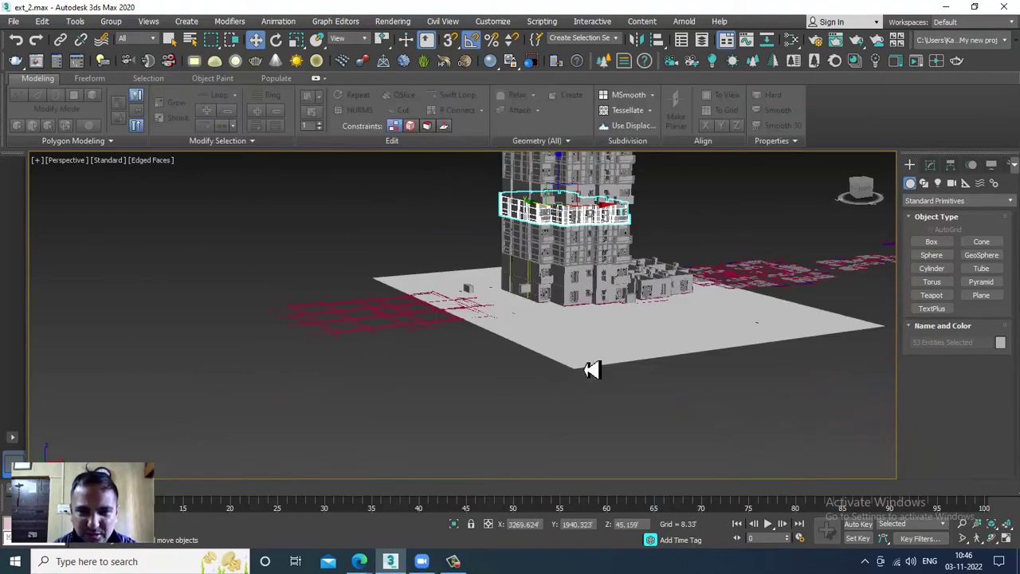
scroll(605, 378, "up", 3)
middle_click_drag(630, 395, 590, 497)
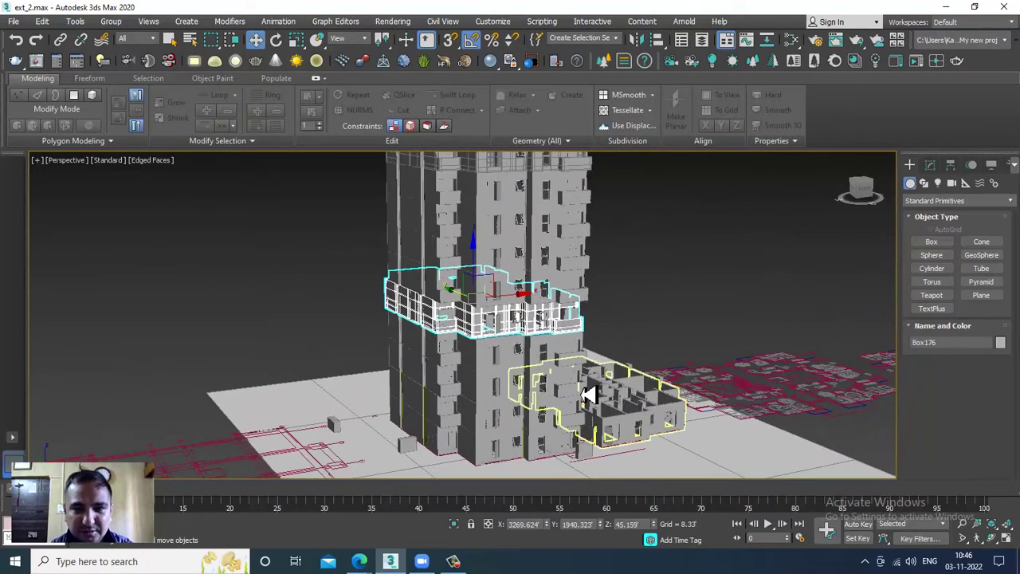
key("F4")
mouse_move(597, 330)
middle_mouse_down("alt")
mouse_move(603, 353)
mouse_move(547, 326)
mouse_move(574, 326)
middle_mouse_up("alt")
scroll(547, 326, "up", 4)
key("F4")
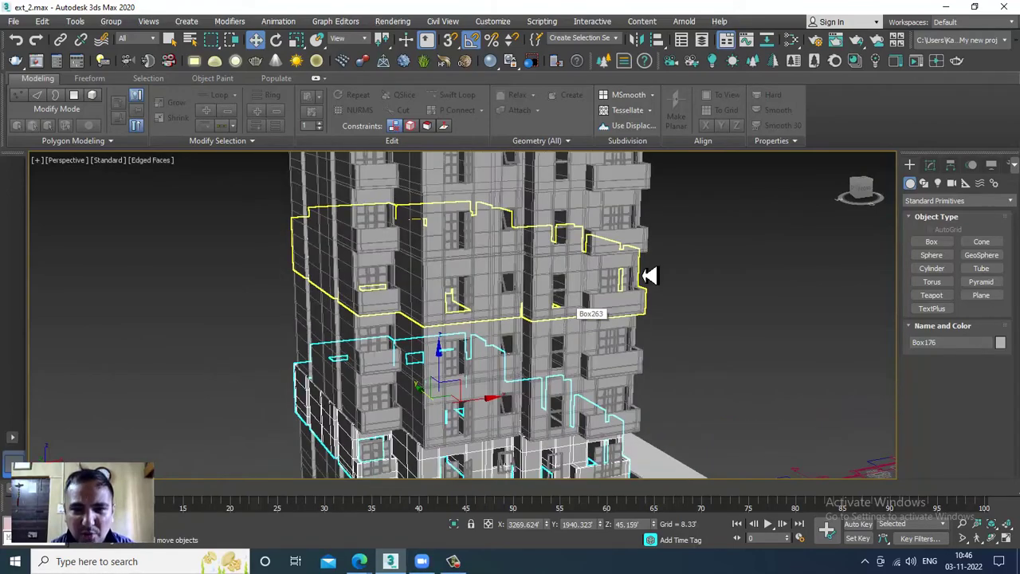
mouse_move(648, 274)
middle_mouse_down("alt")
mouse_move(651, 296)
mouse_move(619, 314)
mouse_move(508, 323)
mouse_move(585, 266)
mouse_move(637, 272)
middle_mouse_up("alt")
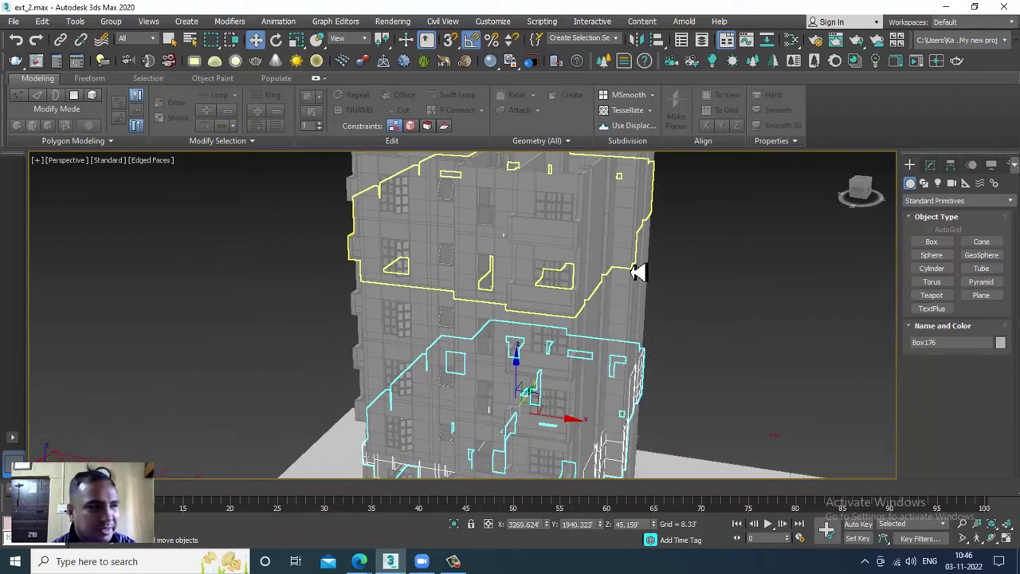
left_click(466, 567)
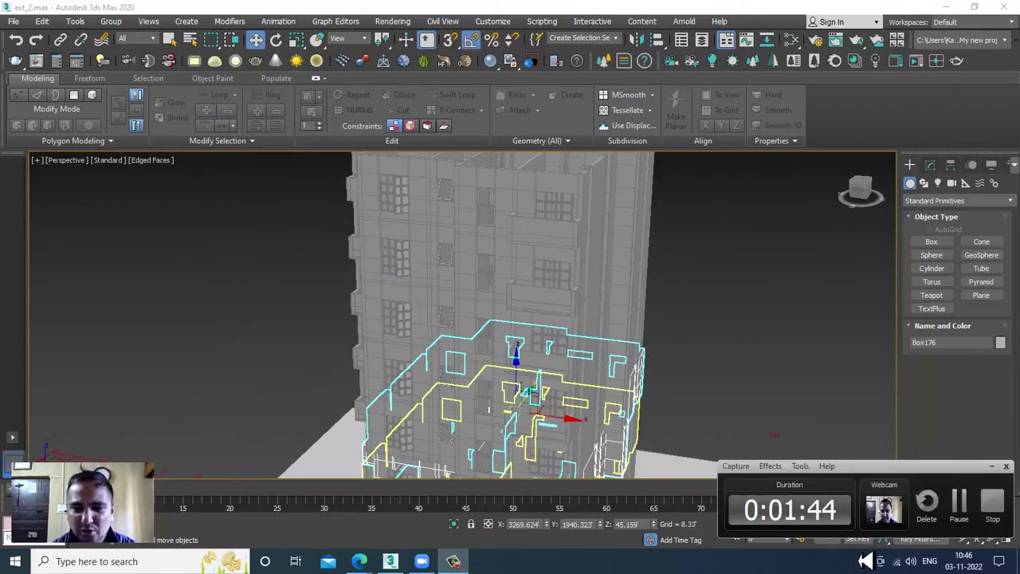
left_click(459, 563)
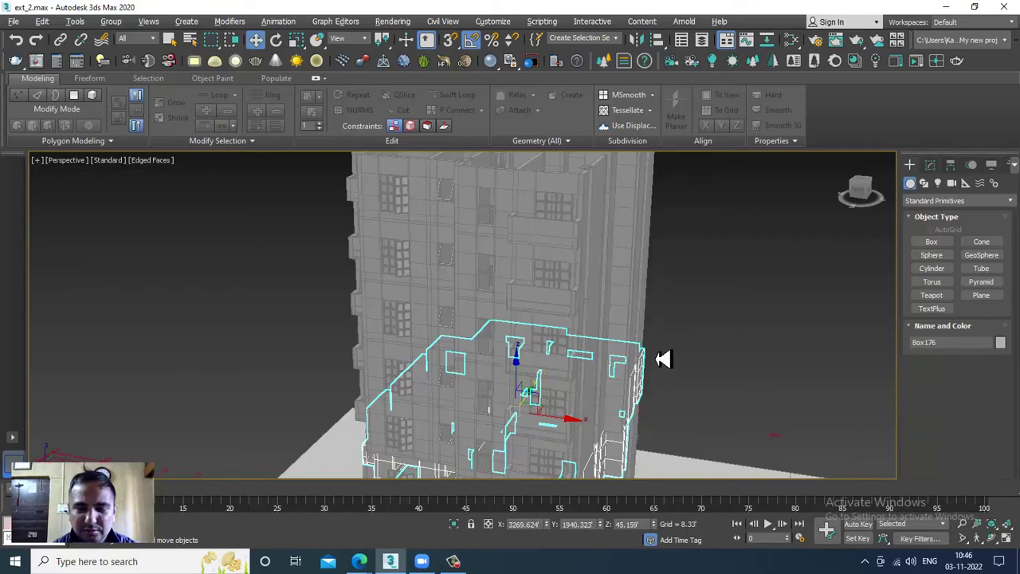
middle_click_drag(656, 358, 704, 359, "alt")
middle_click_drag(698, 297, 626, 266)
key("alt+w")
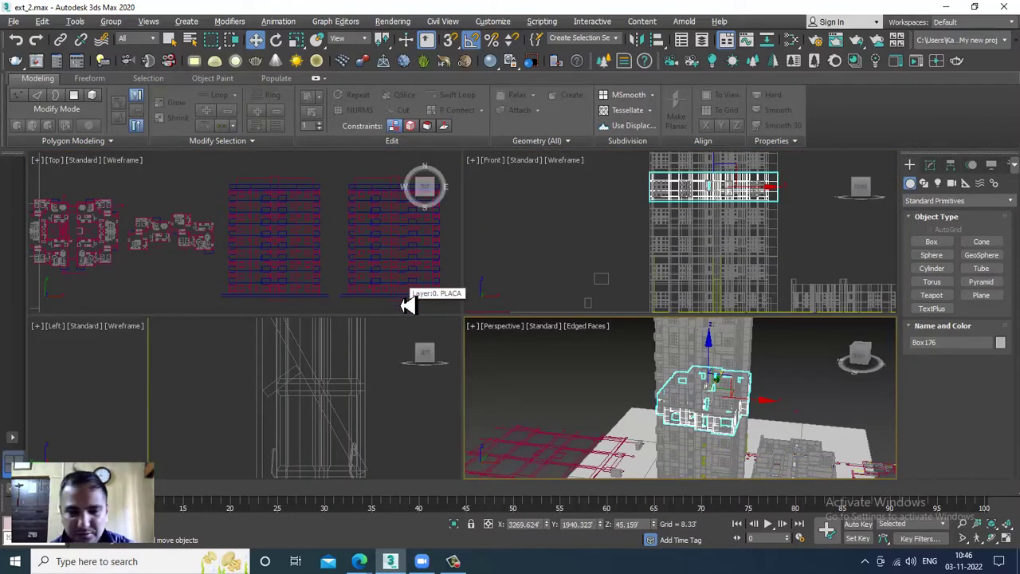
left_click(453, 563)
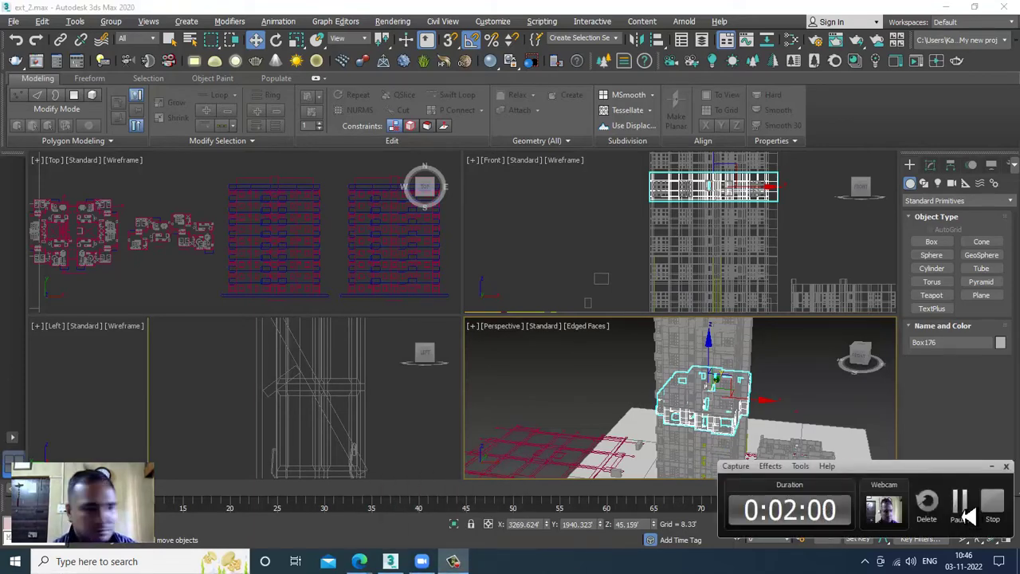
left_click(968, 516)
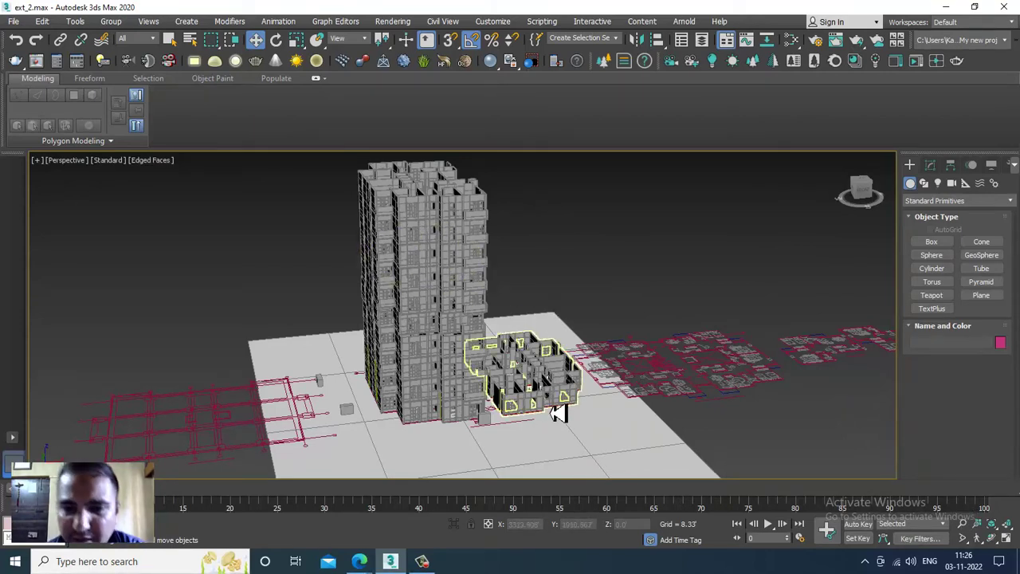
left_click(404, 565)
left_click(404, 565)
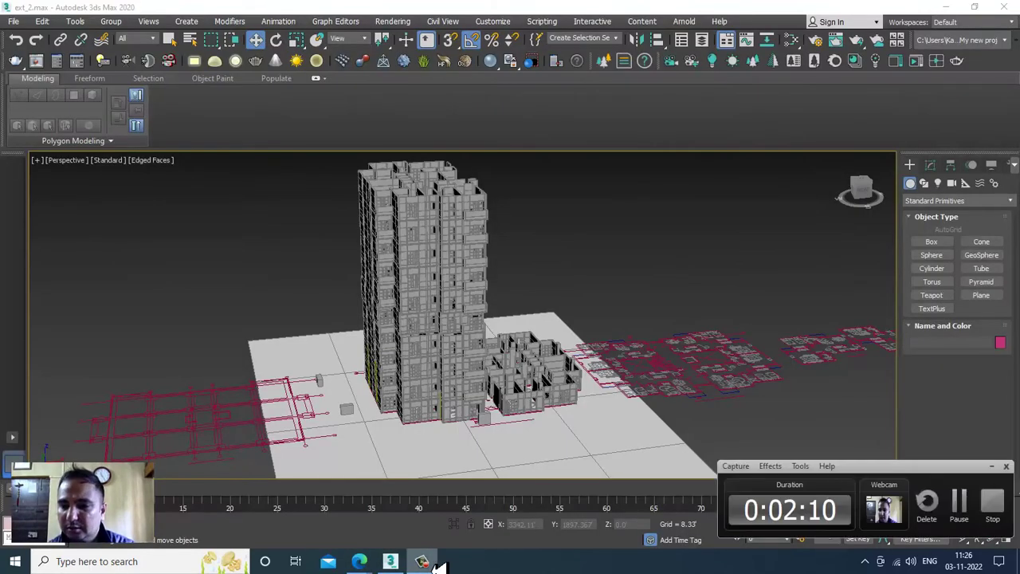
middle_click_drag(482, 318, 451, 342, "alt")
Examine the top storey and roof parapet of the elevation drawing in the Top view.
key("alt+w")
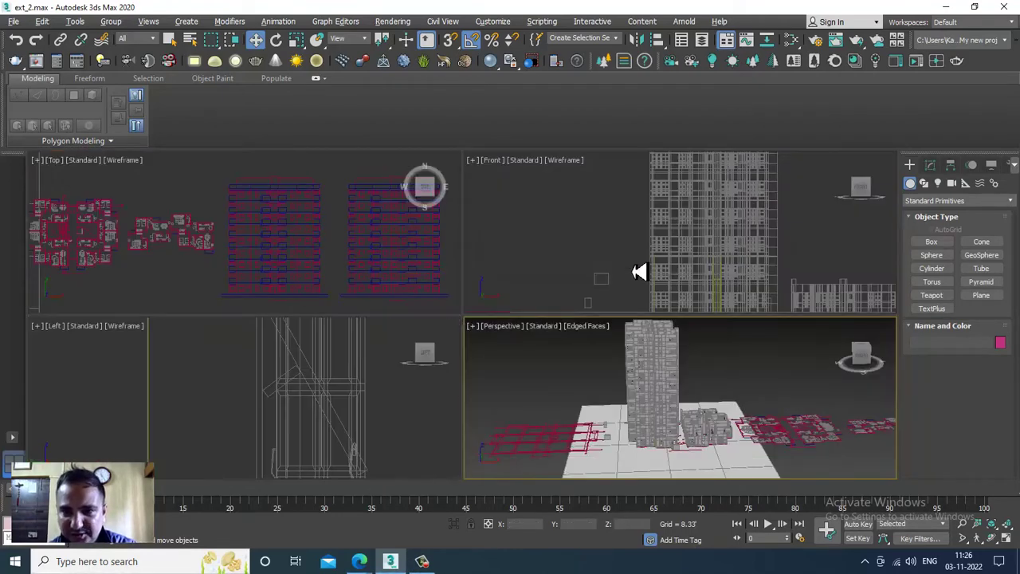
left_click(371, 275)
key("alt+w")
scroll(458, 251, "up", 5)
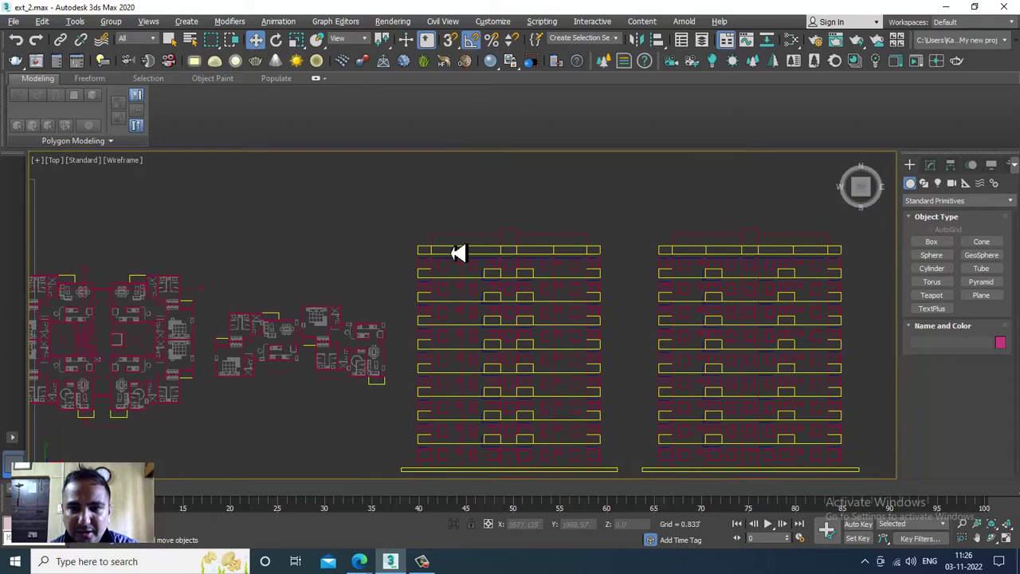
mouse_move(577, 284)
middle_mouse_down()
mouse_move(568, 252)
mouse_move(569, 270)
middle_mouse_up()
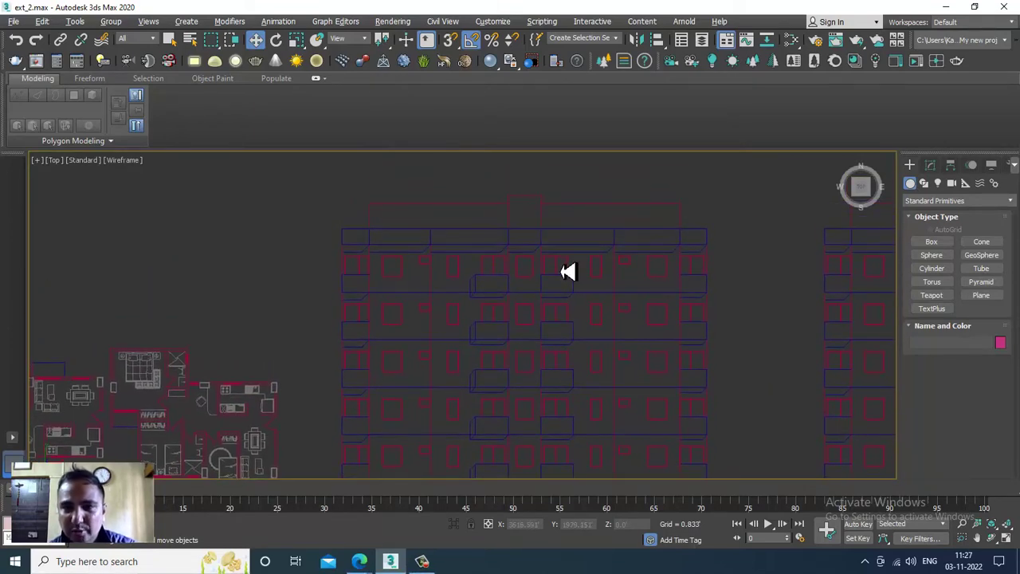
key("alt+w")
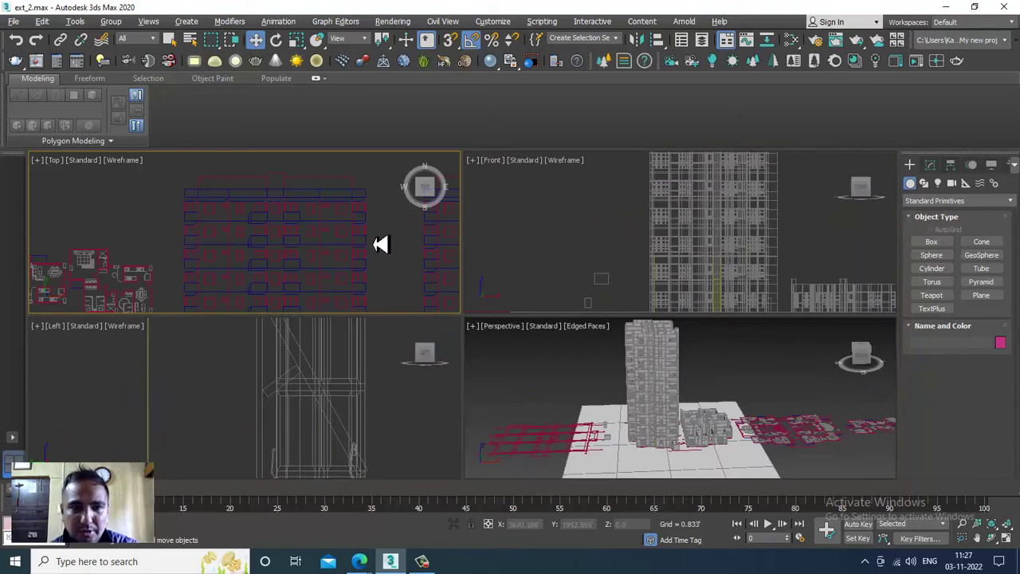
key("alt+w")
key("alt+w")
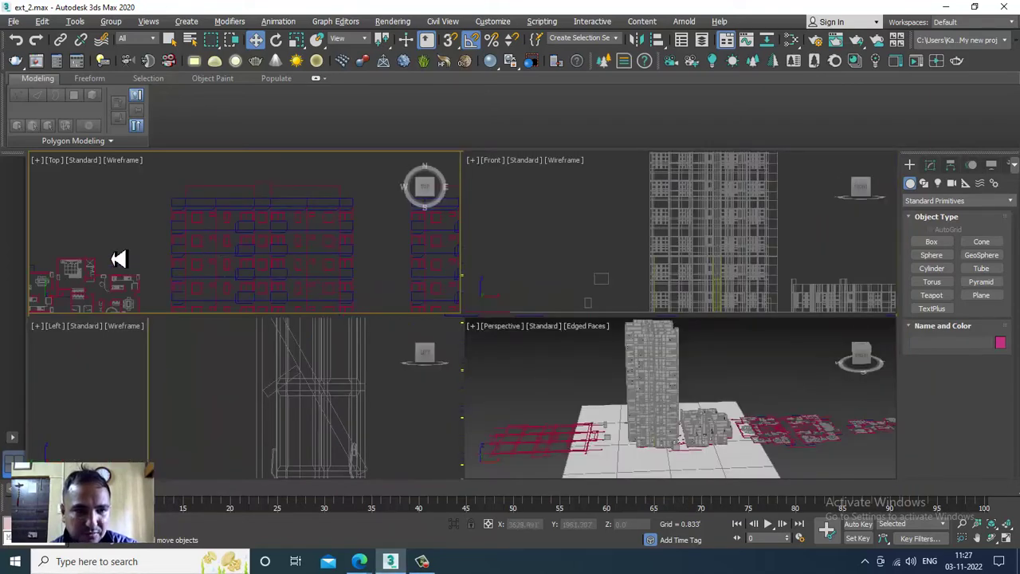
middle_click_drag(177, 239, 207, 228)
In the Top view, start a Line spline with snapping on at the tower's front balcony corner beside the central gap.
key("alt+w")
scroll(247, 279, "down", 2)
middle_click_drag(314, 277, 523, 234)
middle_click_drag(488, 314, 717, 317)
middle_click_drag(375, 324, 732, 285)
scroll(349, 369, "up", 2)
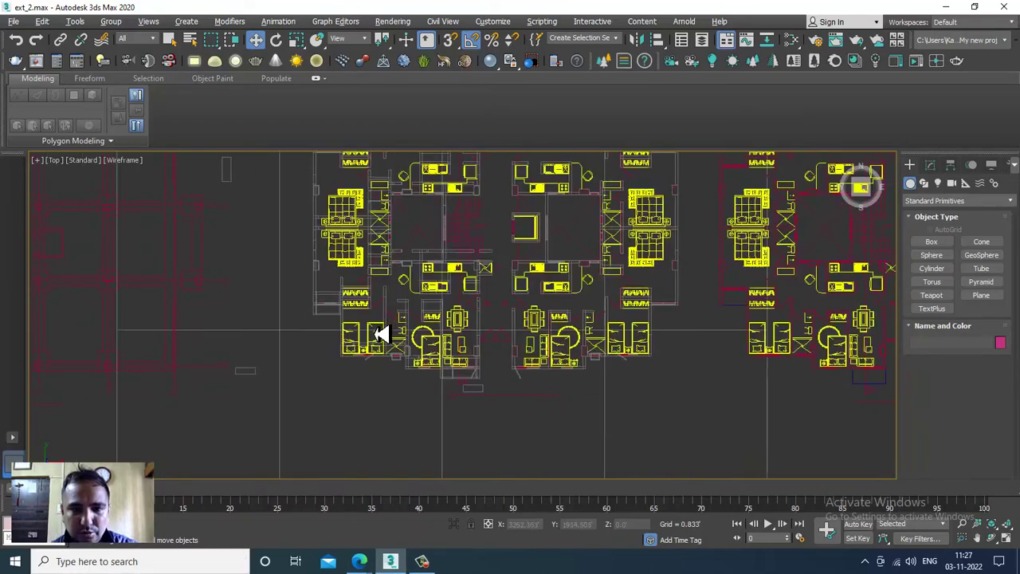
scroll(381, 335, "up", 2)
left_click(383, 340)
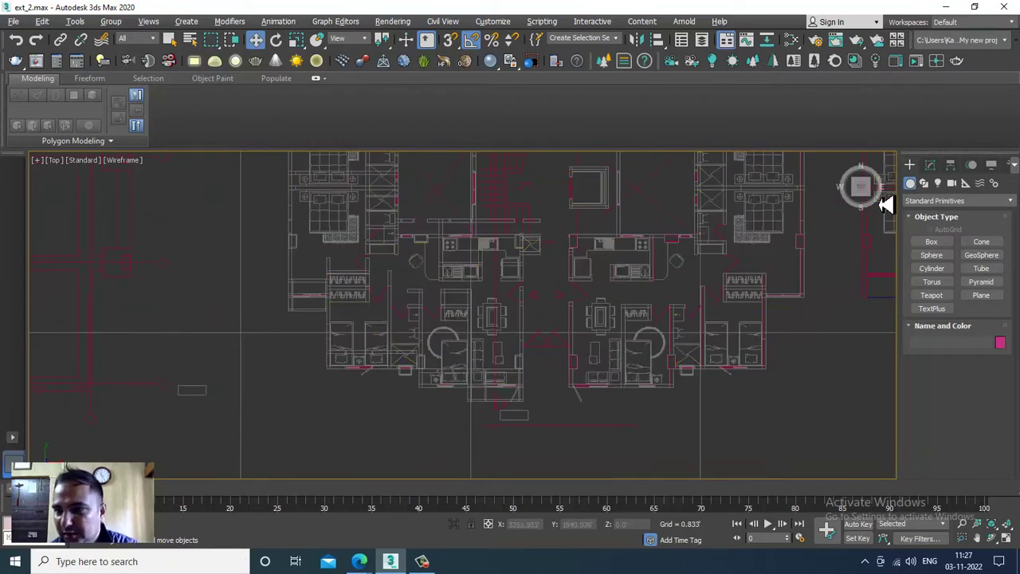
left_click(923, 182)
left_click(932, 252)
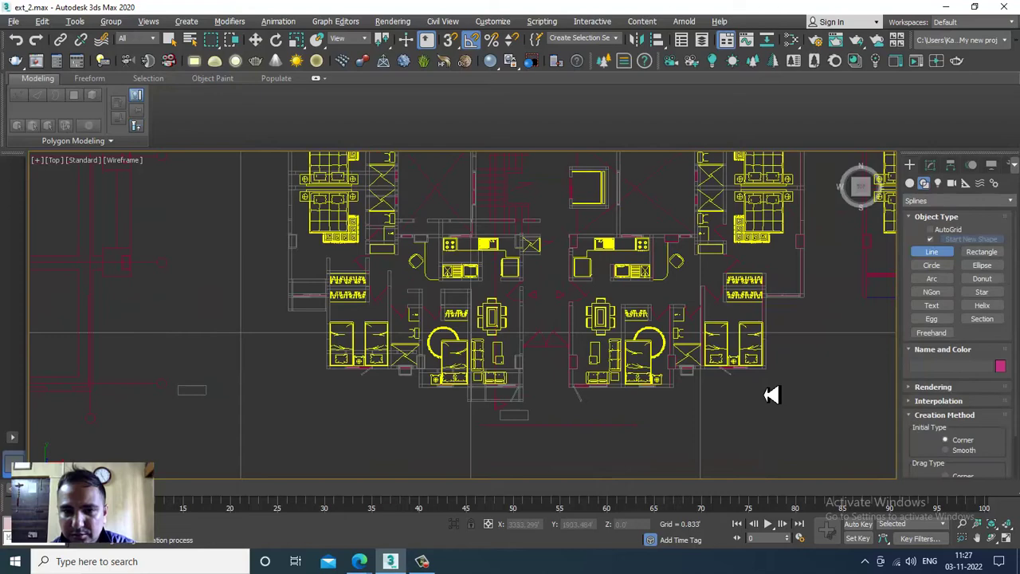
scroll(671, 345, "down", 3)
scroll(629, 321, "up", 4)
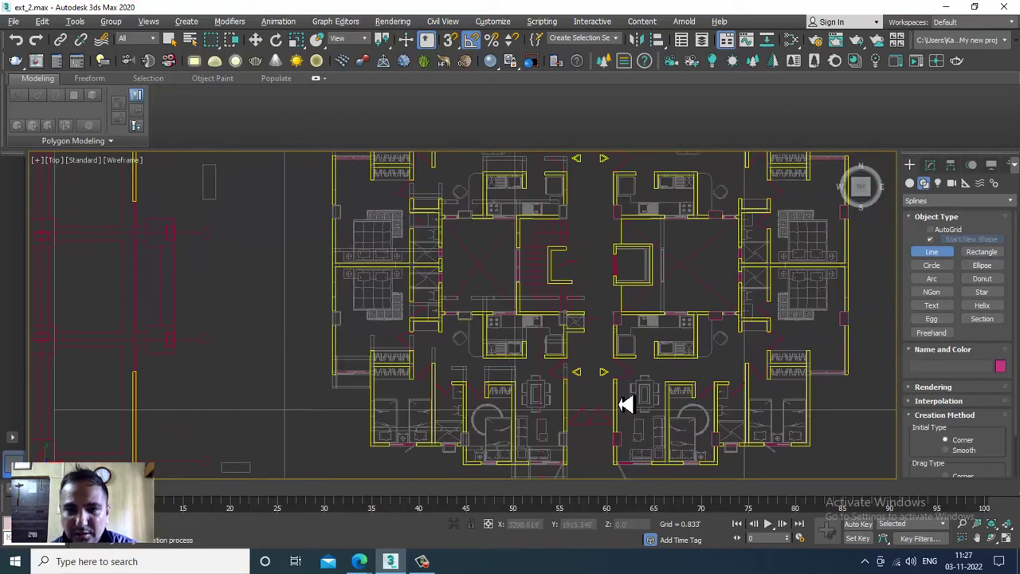
scroll(626, 404, "up", 5)
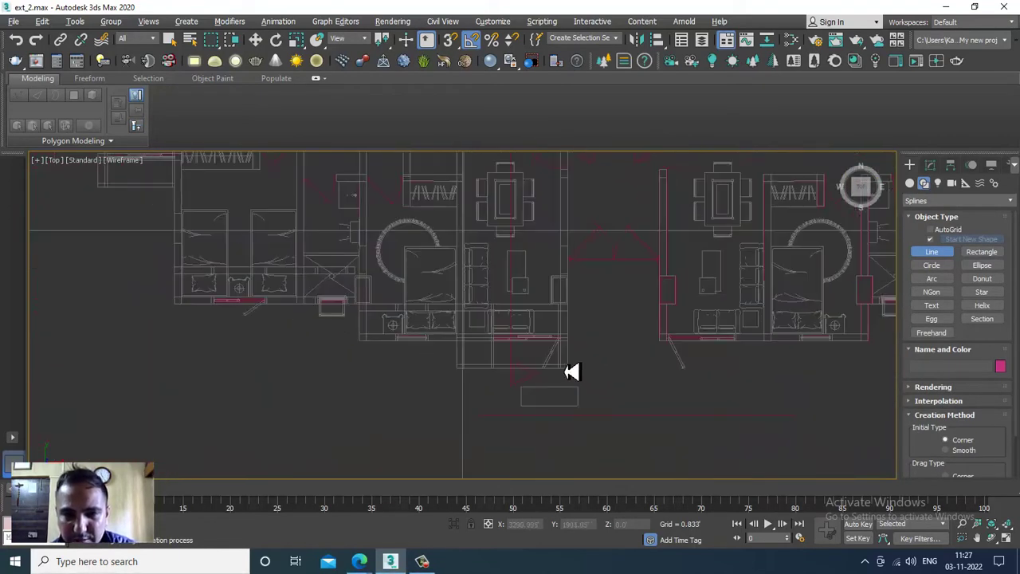
scroll(571, 372, "up", 2)
middle_click_drag(590, 367, 603, 365)
key("s")
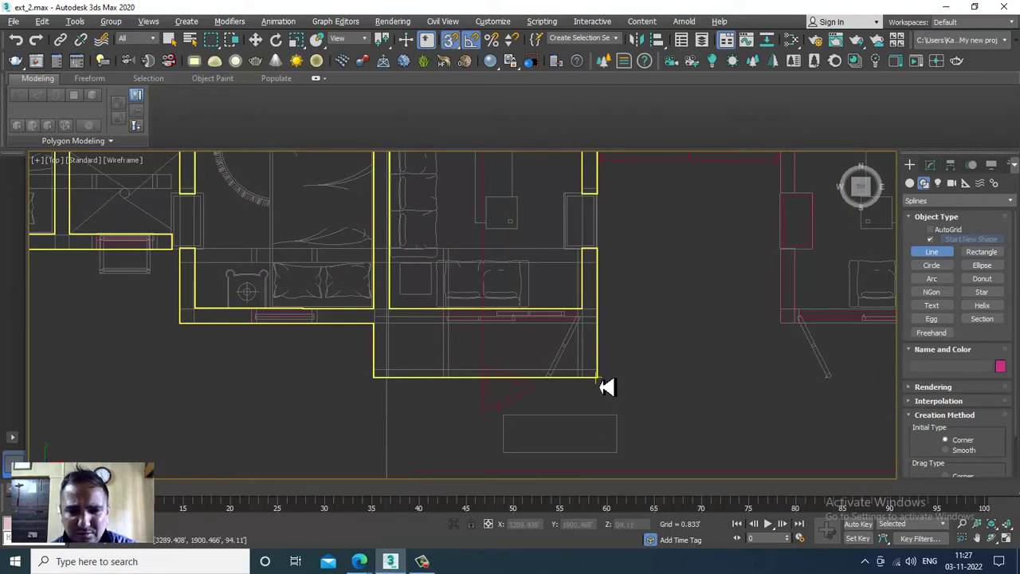
left_click(597, 376)
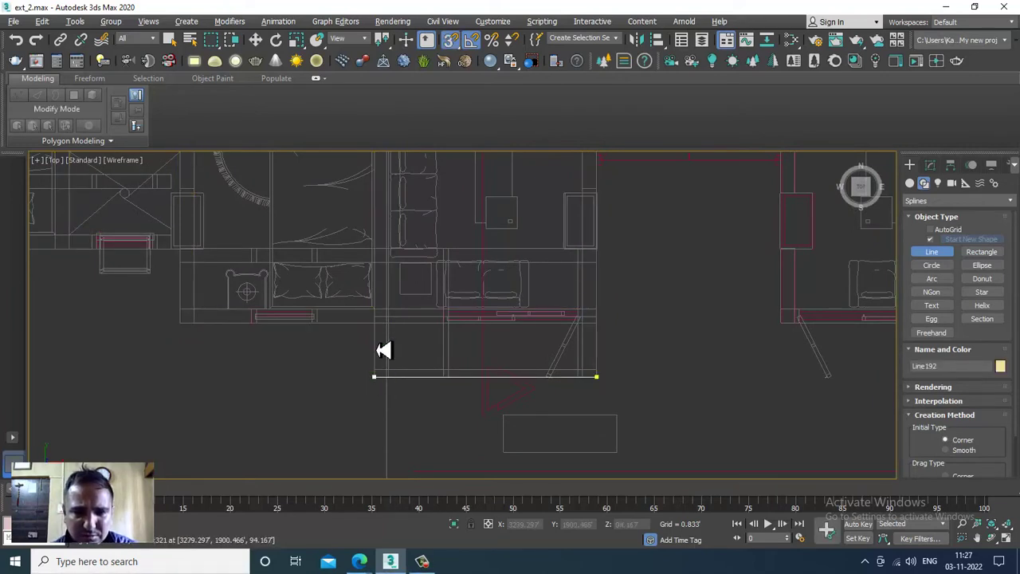
Continue the spline along the front balcony's side edge back to the building's outer wall.
scroll(382, 333, "down", 2)
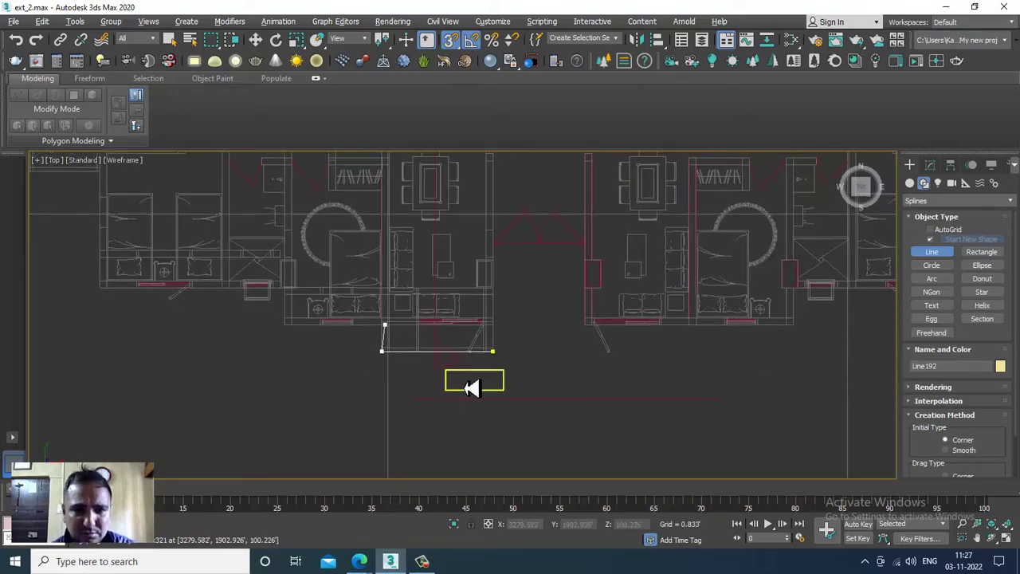
middle_click_drag(470, 390, 644, 410)
scroll(558, 363, "up", 3)
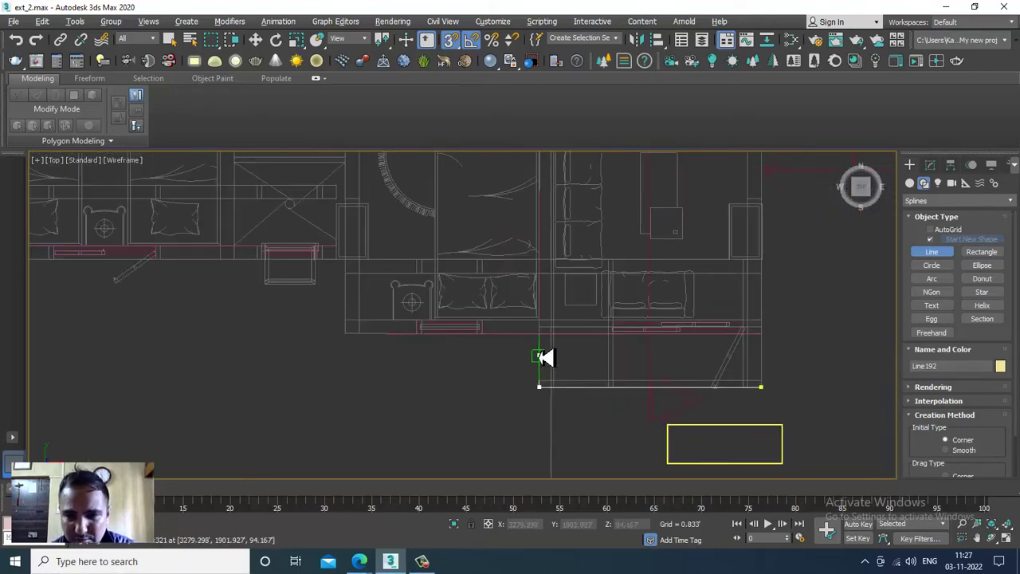
left_click(542, 341)
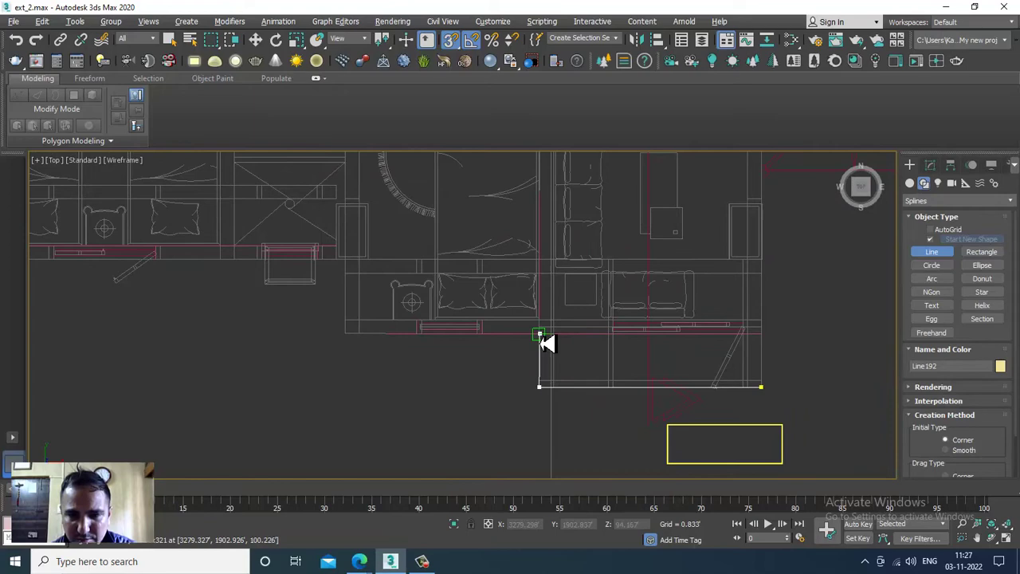
scroll(544, 342, "up", 4)
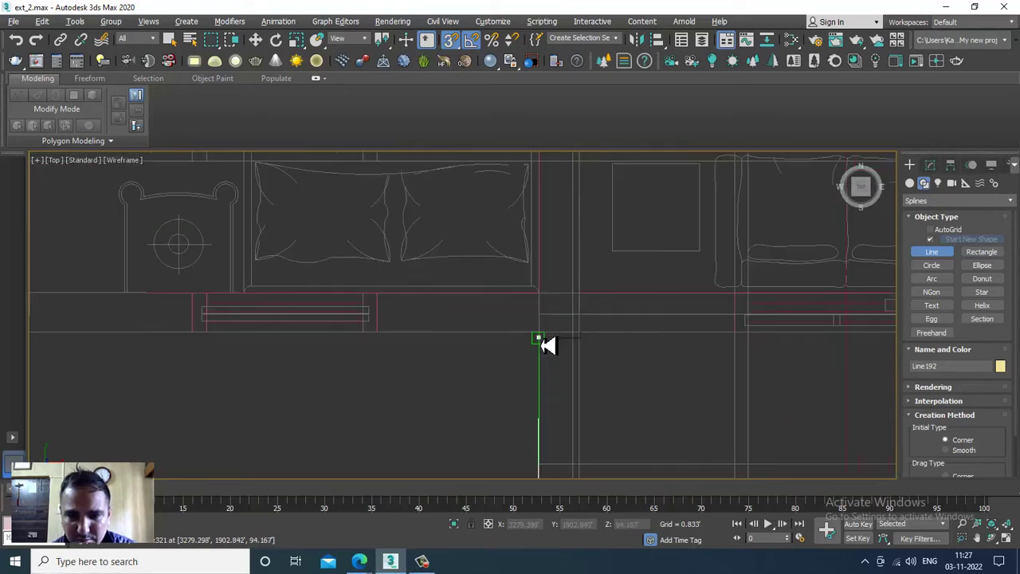
left_click(544, 341)
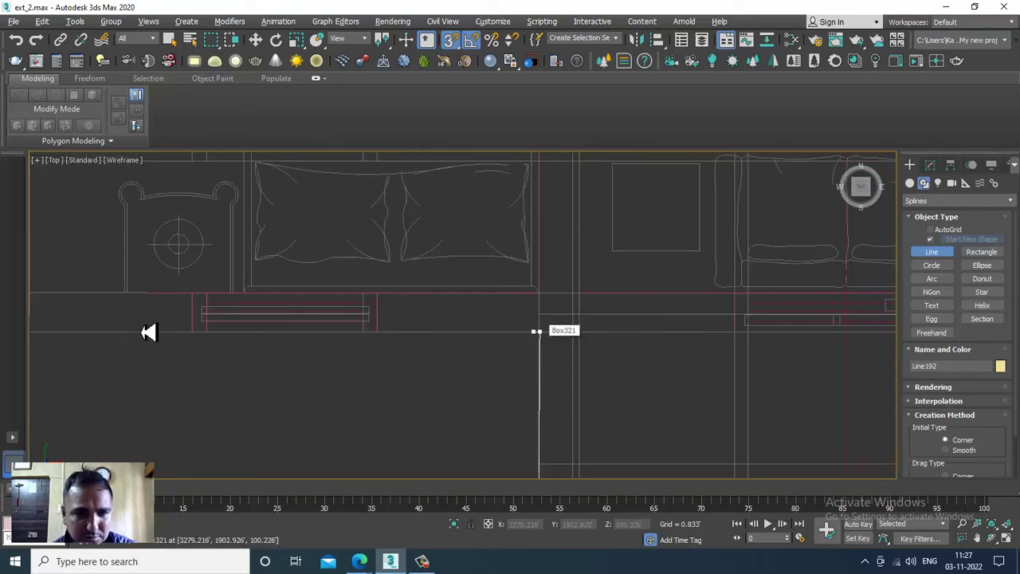
Trace the bedroom's front wall from the balcony to its outer corner and back to the recessed wall.
middle_click_drag(364, 368, 781, 388)
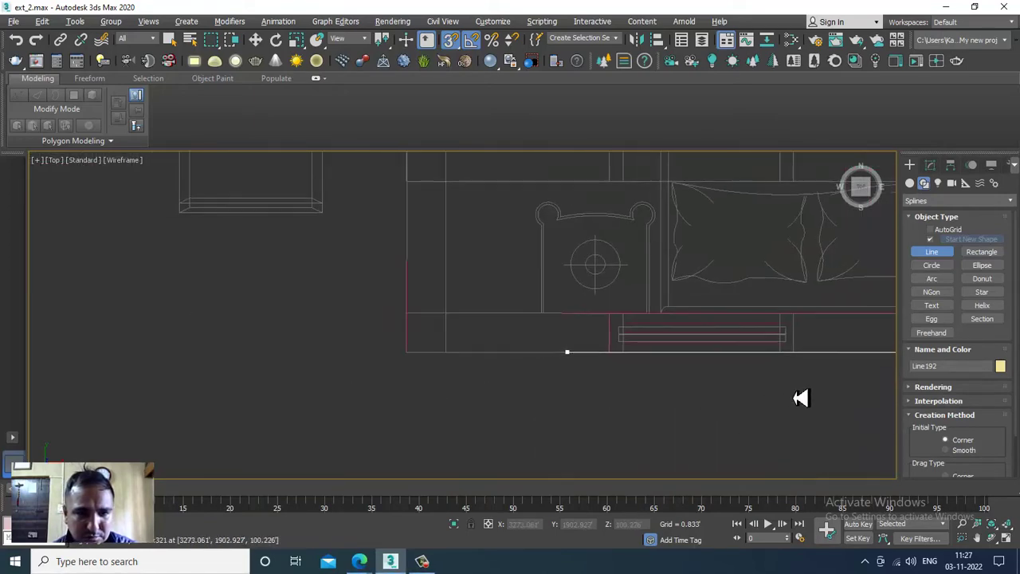
left_click(406, 352)
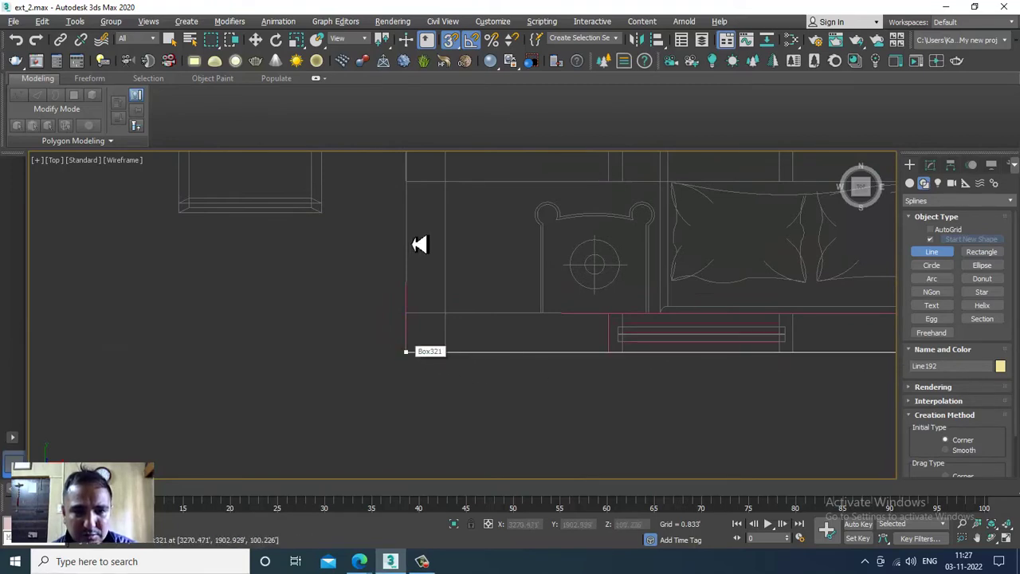
middle_click_drag(436, 266, 440, 283)
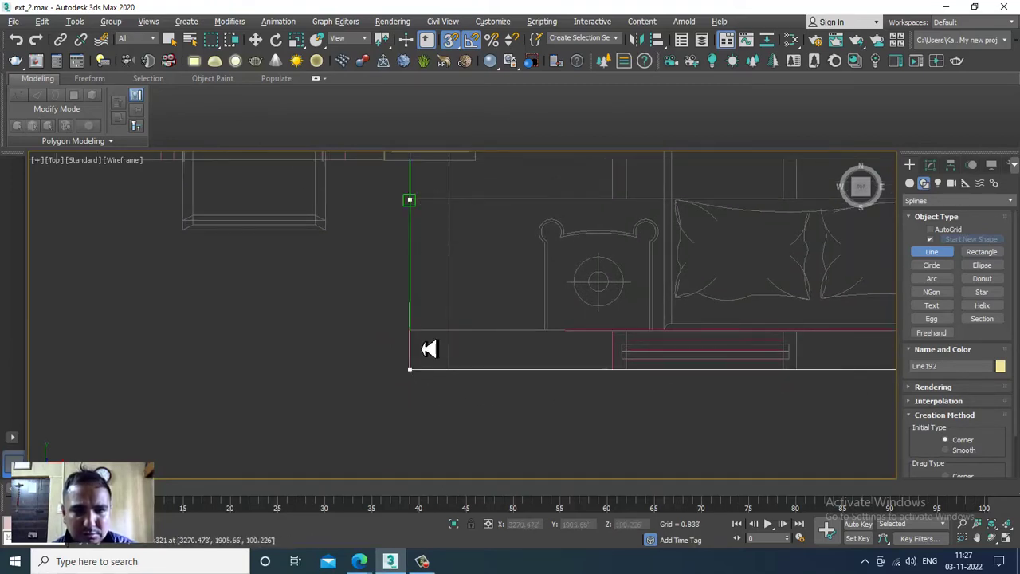
middle_click_drag(429, 348, 445, 432)
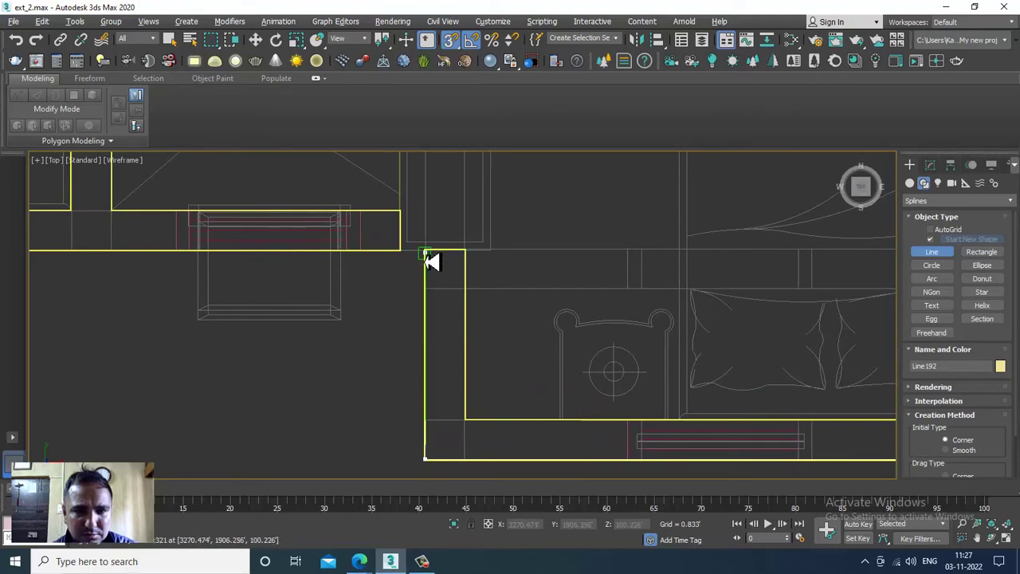
left_click(427, 261)
Extend the outline along the twin-bed room's front wall to its outer corner and up toward the side balcony.
scroll(245, 265, "down", 2)
middle_click_drag(216, 269, 980, 472)
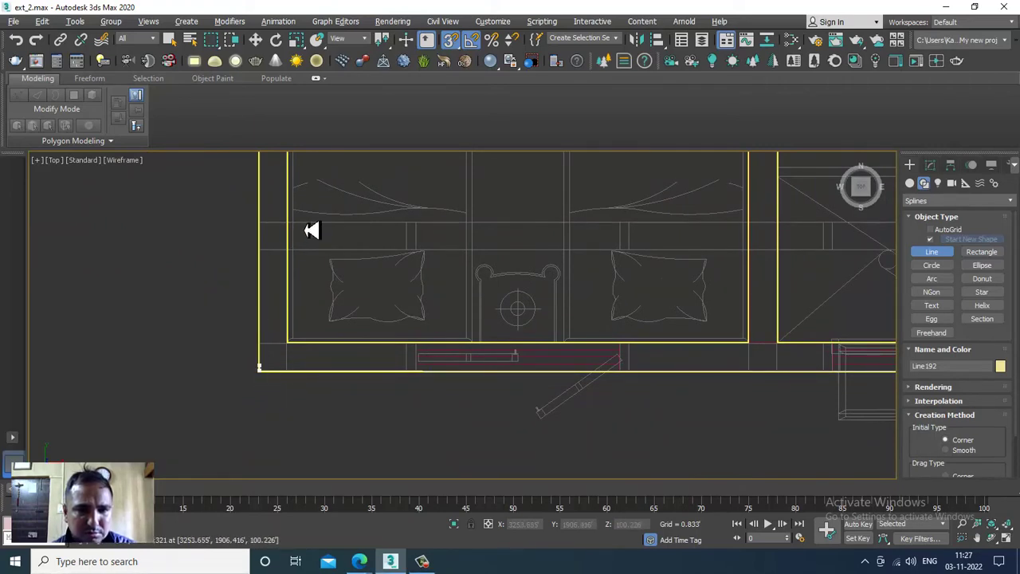
scroll(358, 392, "down", 1)
mouse_move(365, 389)
middle_mouse_down()
mouse_move(391, 433)
mouse_move(392, 423)
mouse_move(330, 526)
mouse_move(330, 516)
middle_mouse_up()
scroll(394, 264, "down", 1)
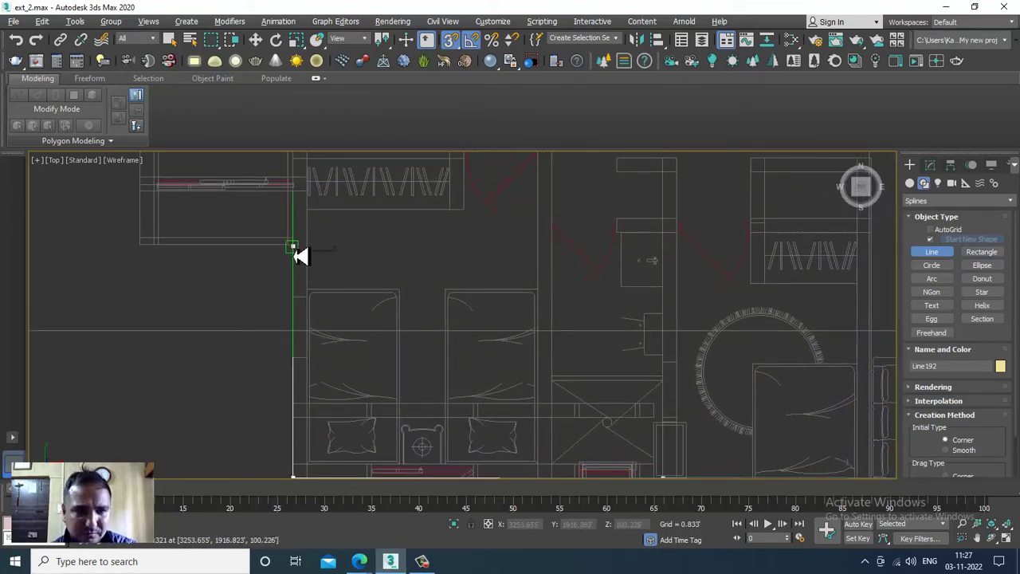
left_click(295, 248)
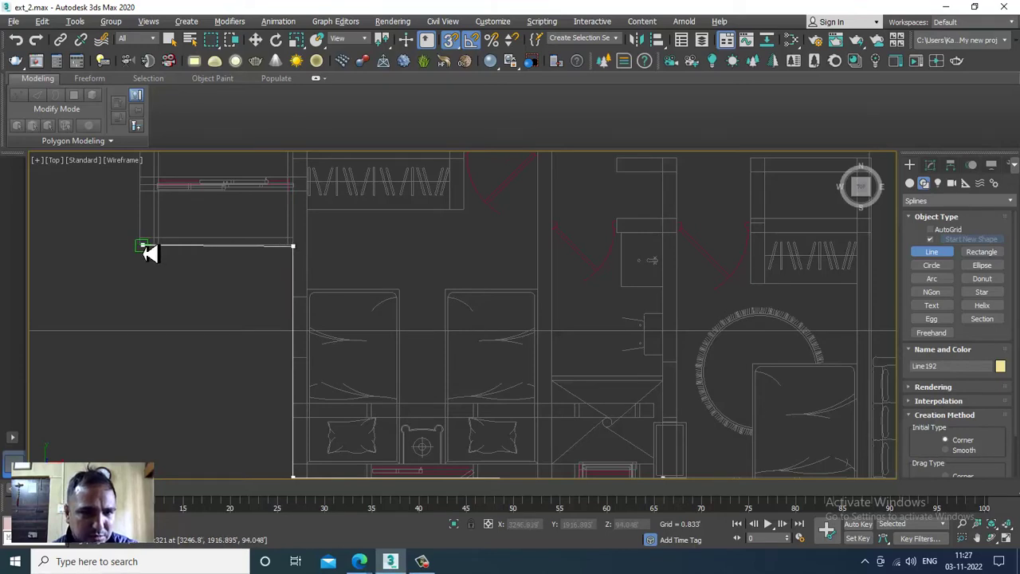
left_click(148, 252)
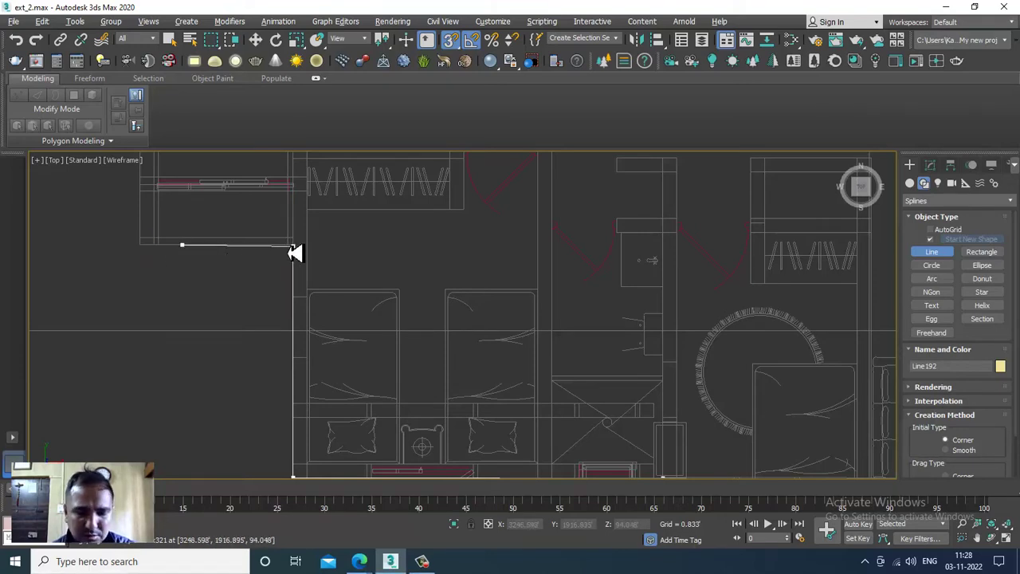
key("BackSpace")
Snap the outline to the side balcony's inner corner and trace its front edge to the outer corner.
scroll(426, 316, "up", 1)
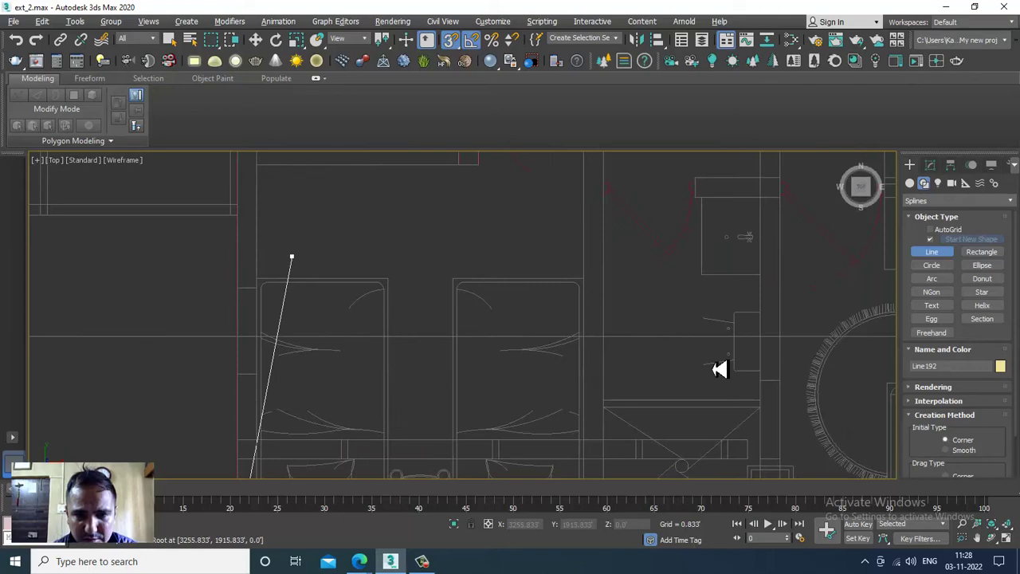
middle_click_drag(712, 369, 939, 412)
key("F3")
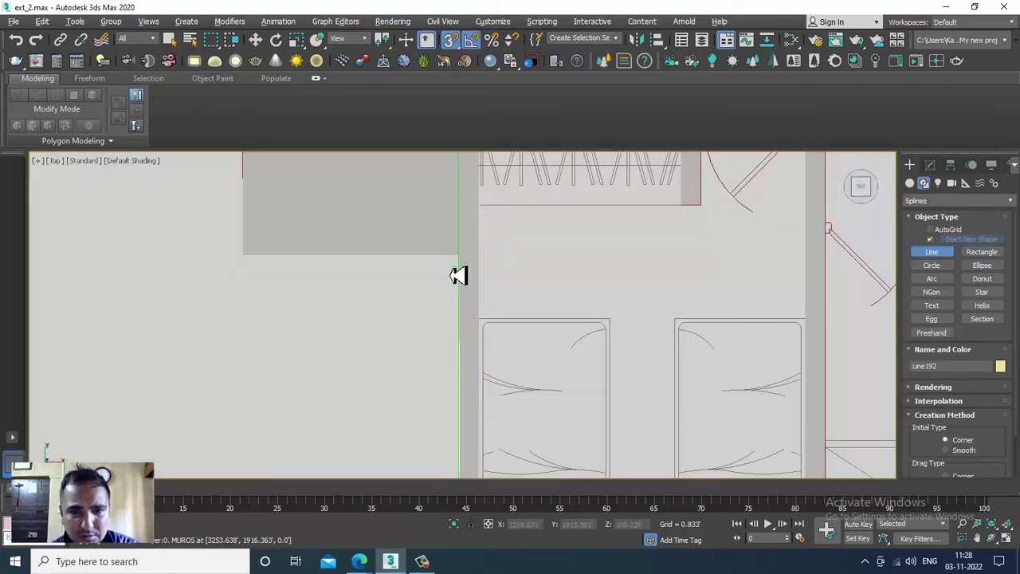
scroll(463, 274, "up", 2)
key("F3")
scroll(466, 263, "up", 1)
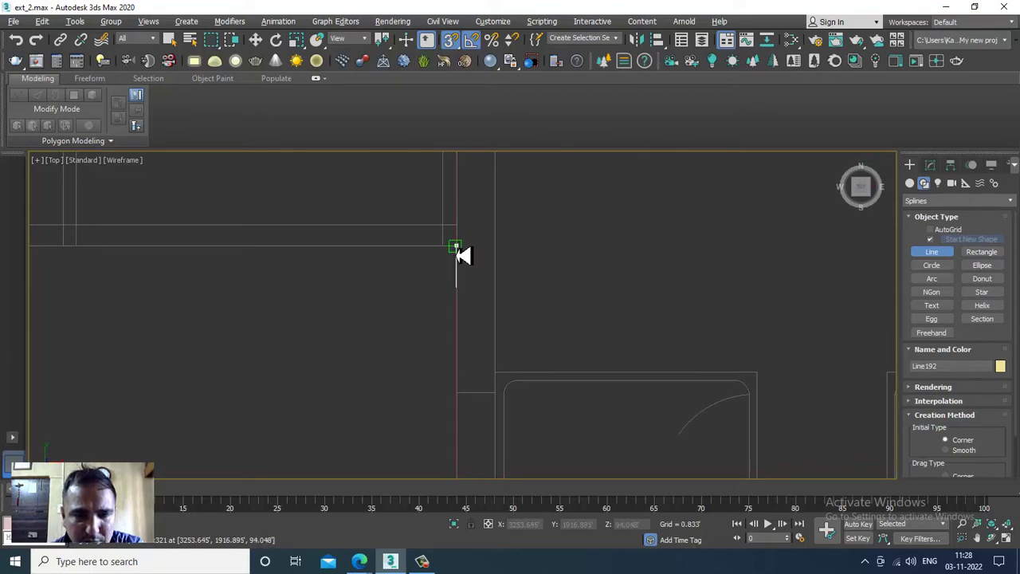
left_click(455, 246)
left_click(63, 244)
middle_click_drag(71, 253, 424, 324)
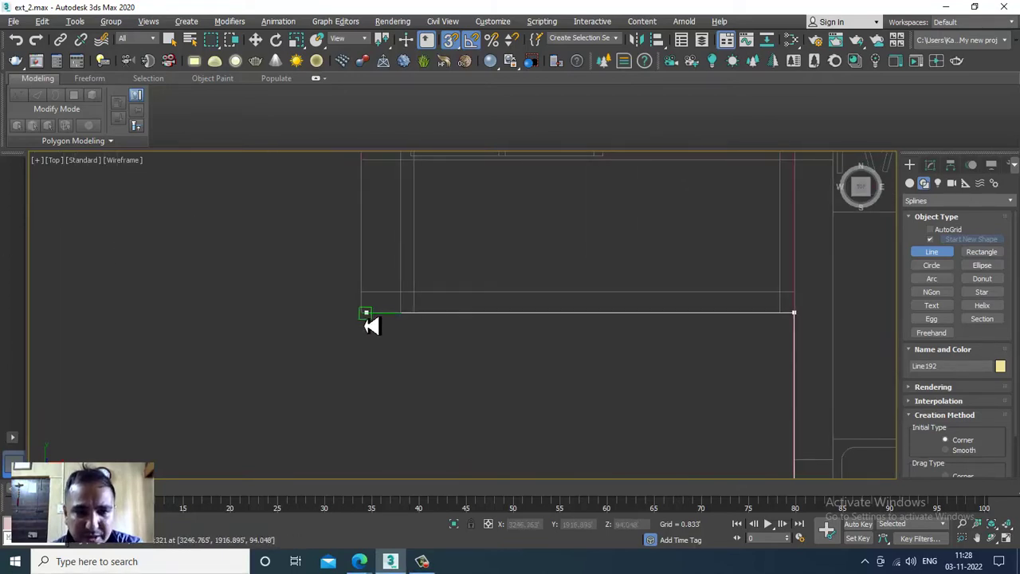
left_click(361, 313)
Trace the long outer side wall from the balcony past the bedrooms to its far corner, then inward to the twin-bed room's wall.
middle_click_drag(398, 222, 311, 428)
scroll(300, 263, "down", 4)
scroll(340, 255, "down", 3)
middle_click_drag(343, 508, 355, 485)
scroll(366, 320, "down", 3)
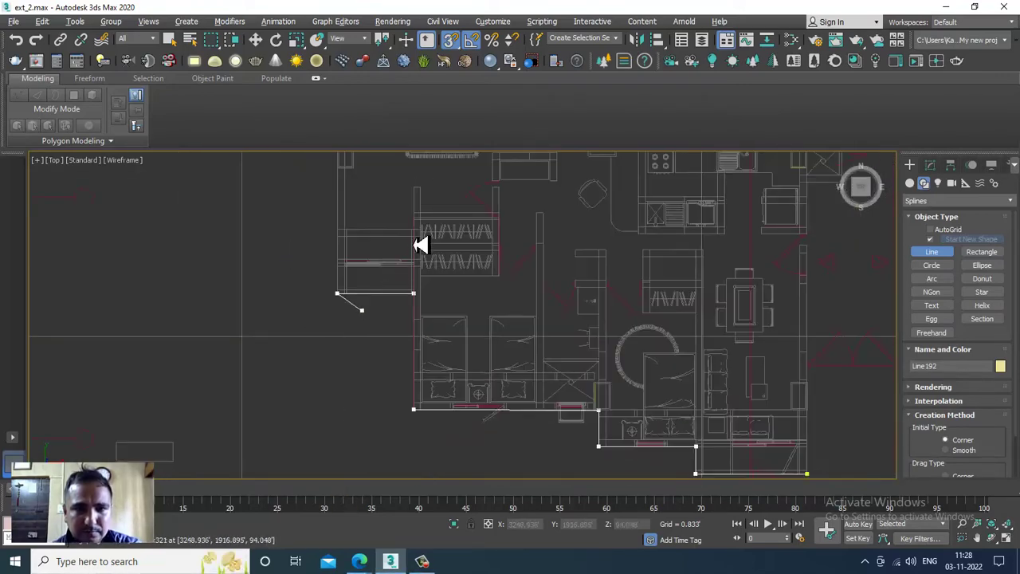
middle_click_drag(420, 244, 365, 32)
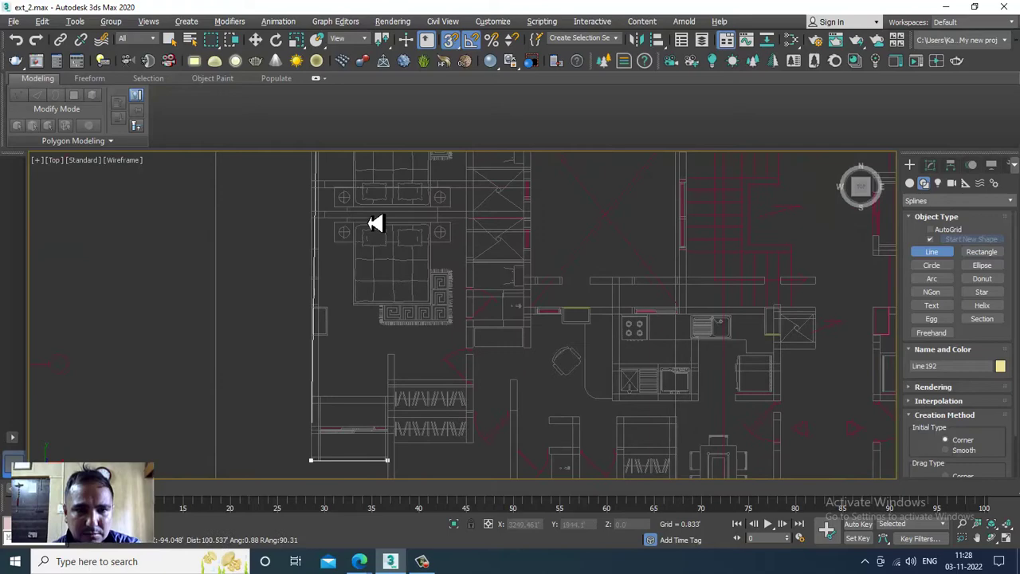
middle_click_drag(375, 345, 398, 480)
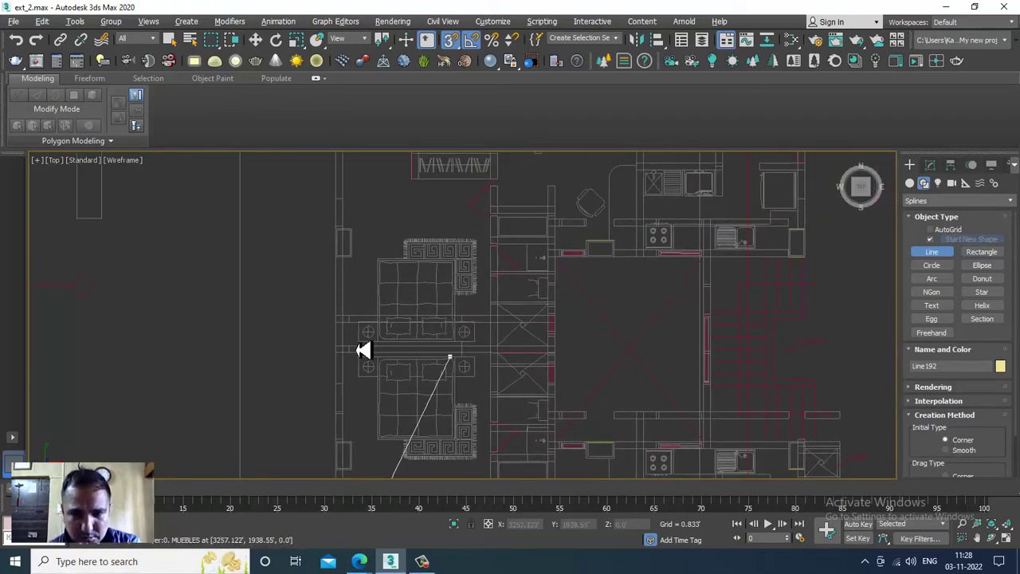
left_click(419, 267)
middle_click_drag(421, 352, 429, 346)
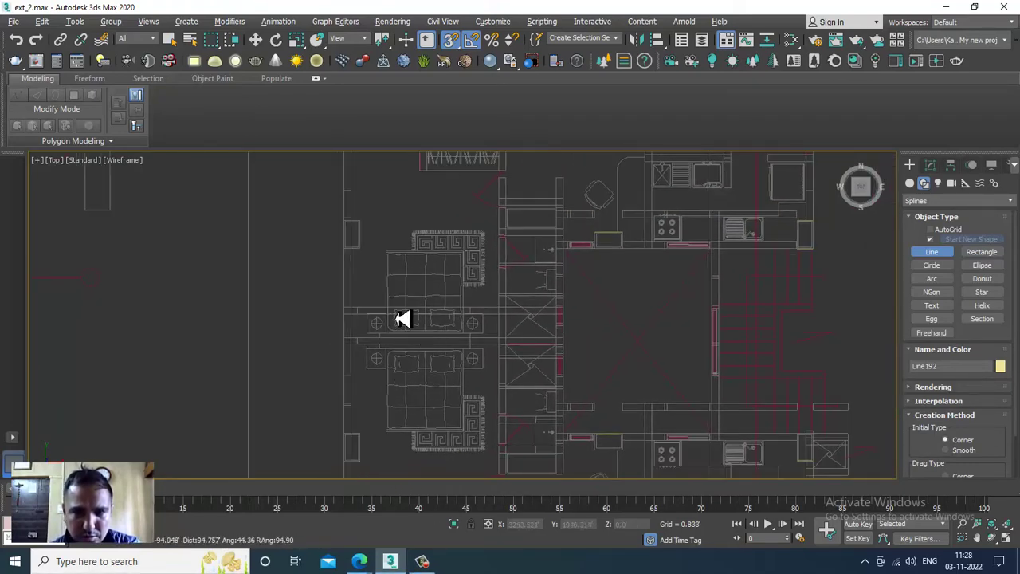
scroll(401, 266, "down", 3)
scroll(387, 311, "up", 2)
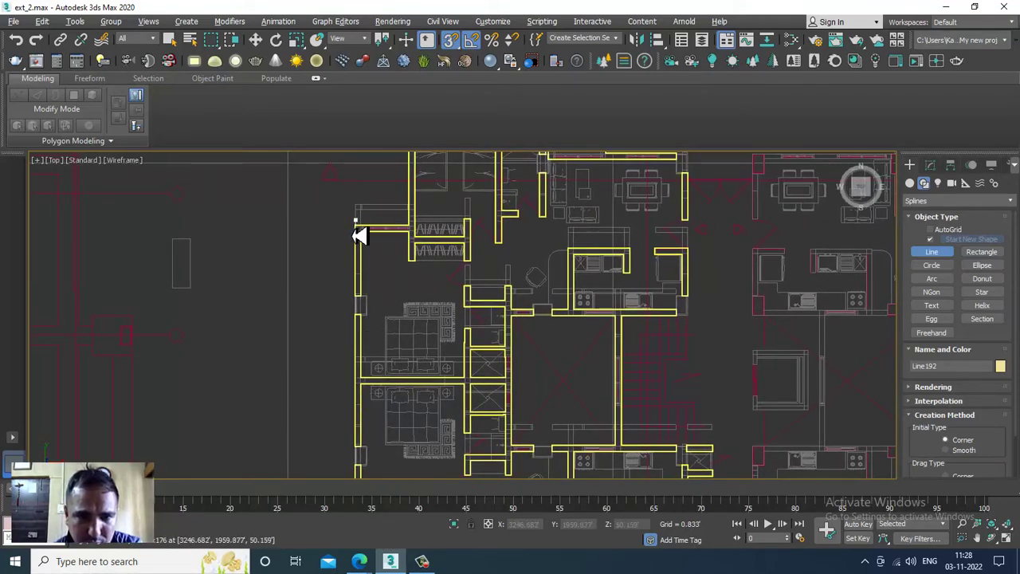
scroll(360, 236, "up", 2)
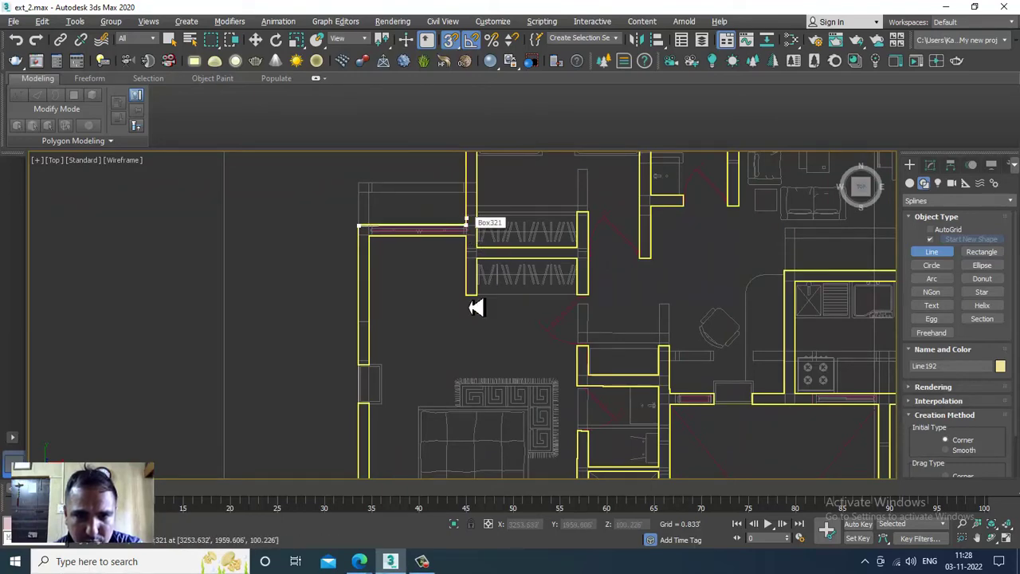
Continue the outline up the rear twin-bed room's side wall and across its outer wall to the opposite corner.
middle_click_drag(478, 358, 439, 526)
scroll(419, 216, "up", 2)
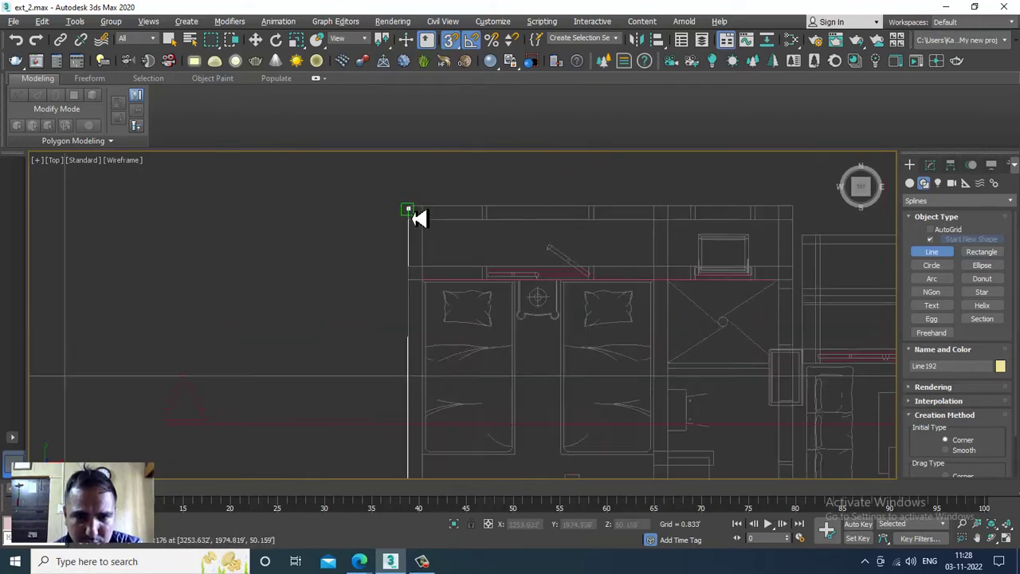
scroll(418, 220, "up", 1)
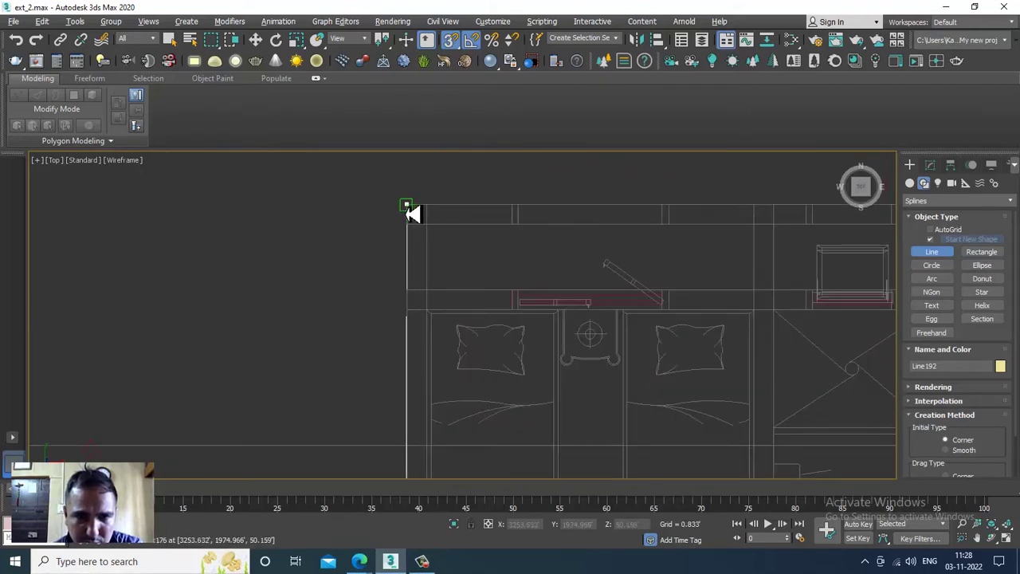
middle_click_drag(678, 234, 183, 231)
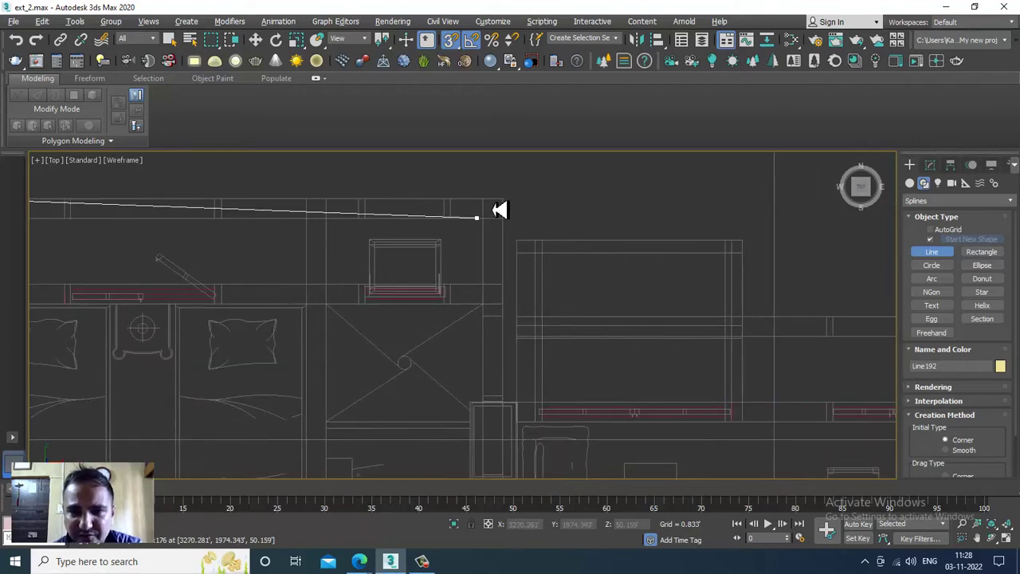
left_click(518, 239)
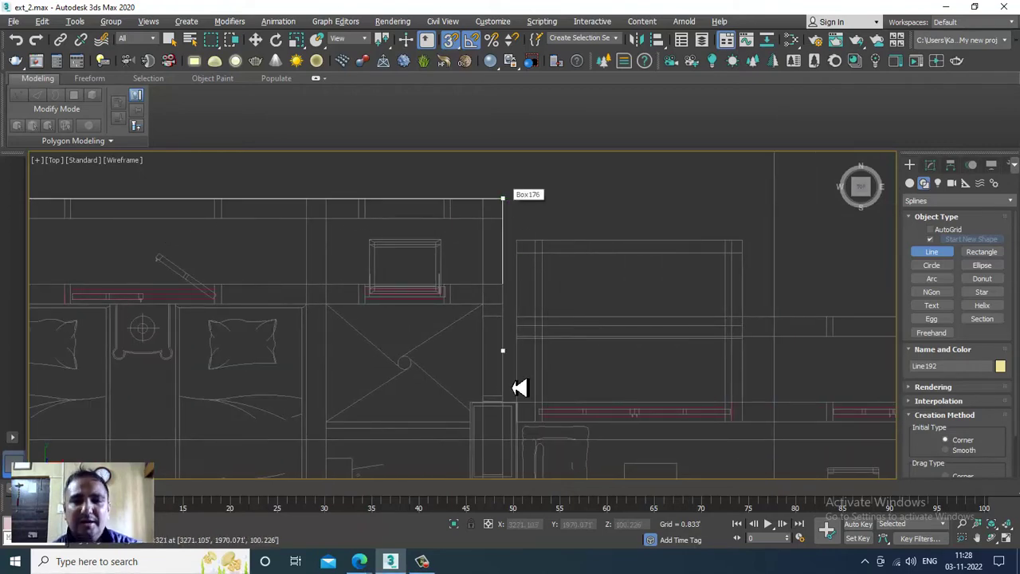
Trace back to the recessed living-room wall and along it to the outer corner beside the dining area.
scroll(518, 387, "down", 2)
middle_click_drag(535, 302, 524, 218)
mouse_move(508, 142)
middle_mouse_down()
mouse_move(505, 119)
mouse_move(501, 136)
middle_mouse_up()
scroll(589, 300, "down", 2)
scroll(587, 310, "down", 2)
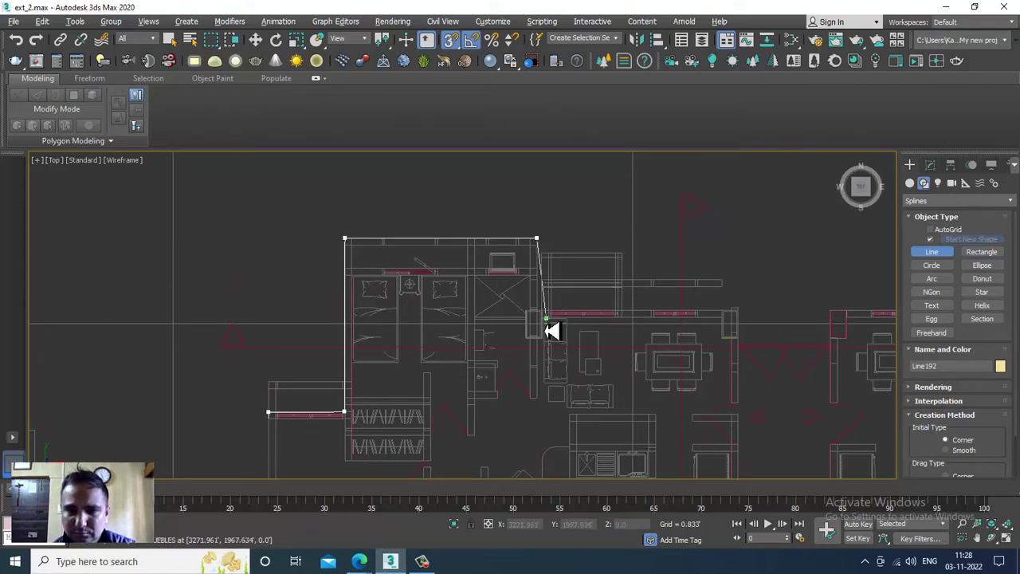
scroll(549, 327, "up", 4)
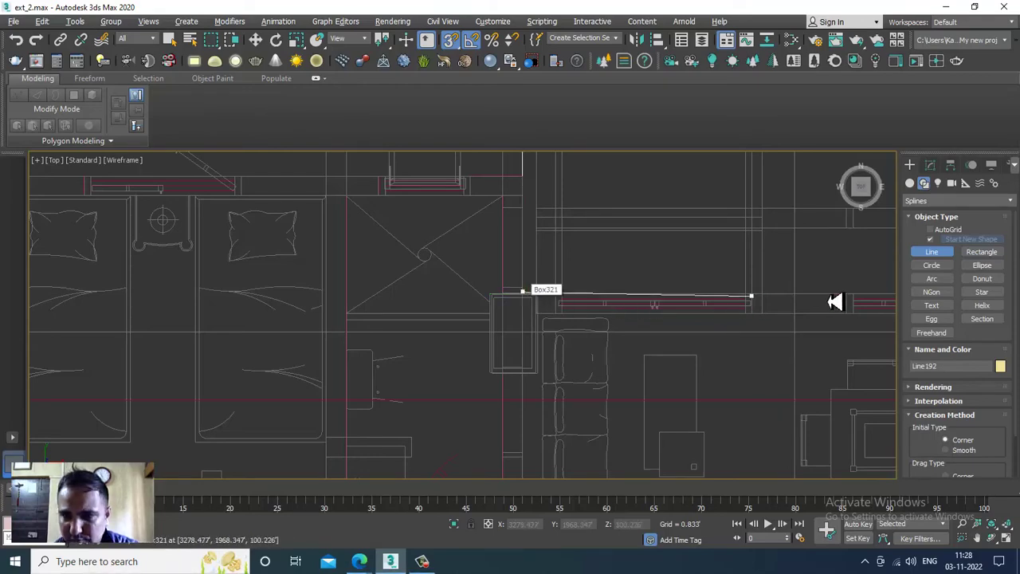
middle_click_drag(526, 289, 242, 252)
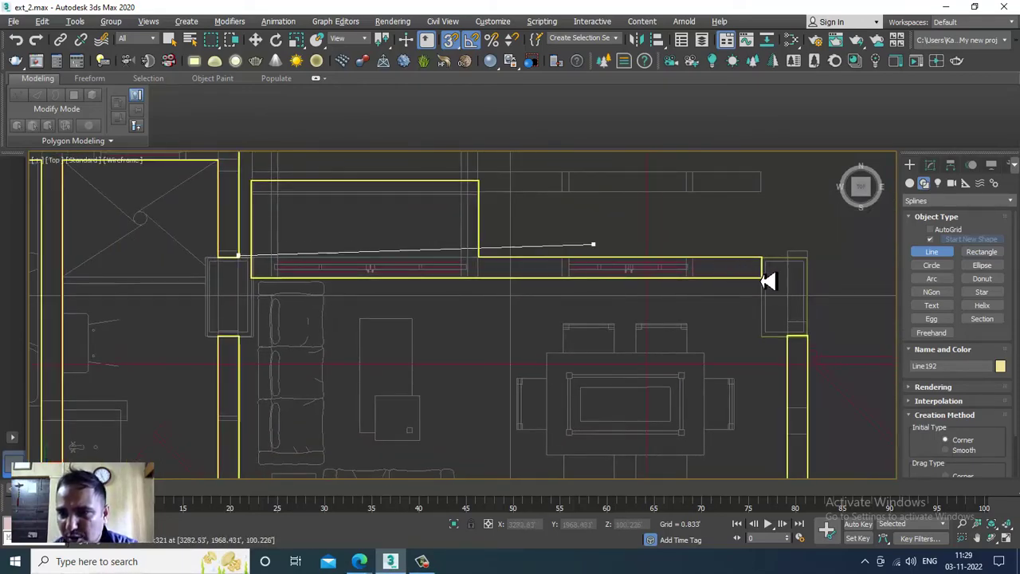
left_click(811, 262)
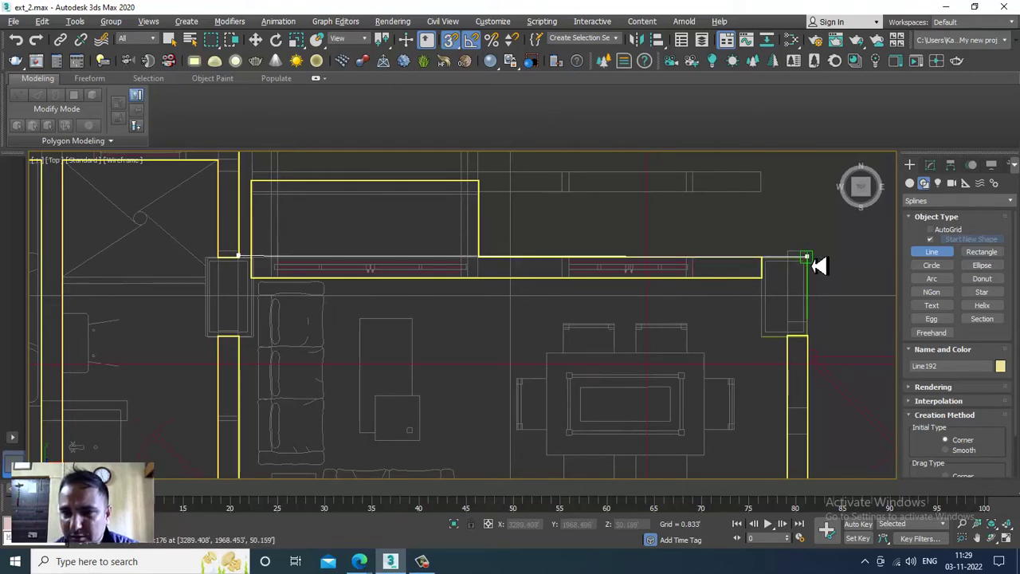
Extend the outline down the dining and kitchen side wall to the column corner by the staircase.
scroll(813, 426, "down", 4)
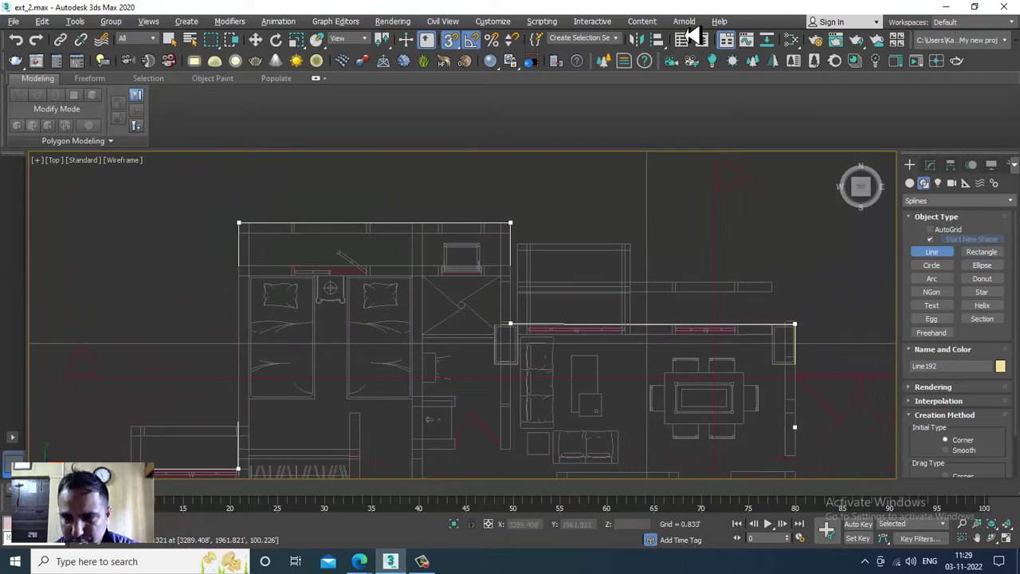
middle_click_drag(733, 395, 553, 132)
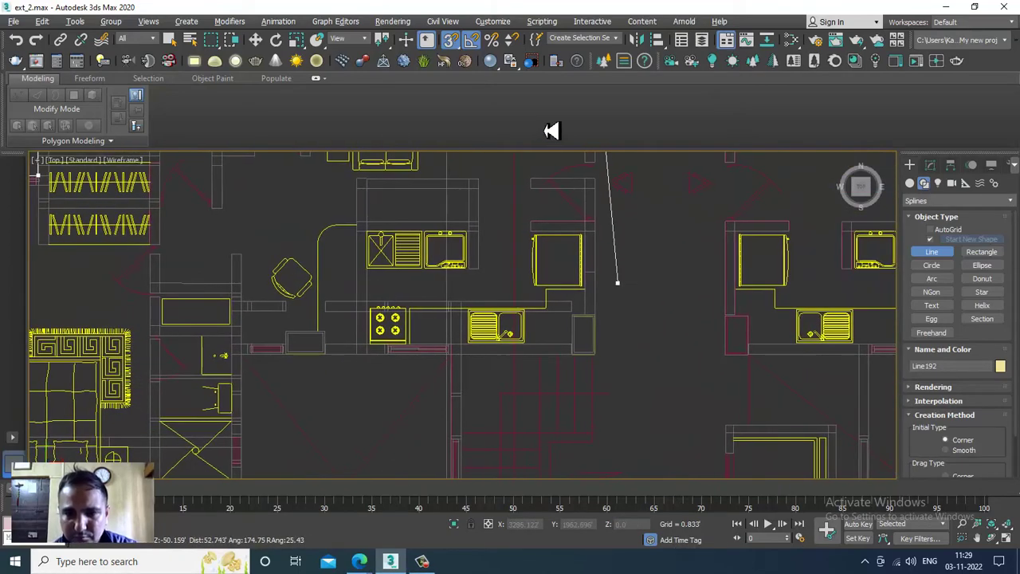
left_click(604, 364)
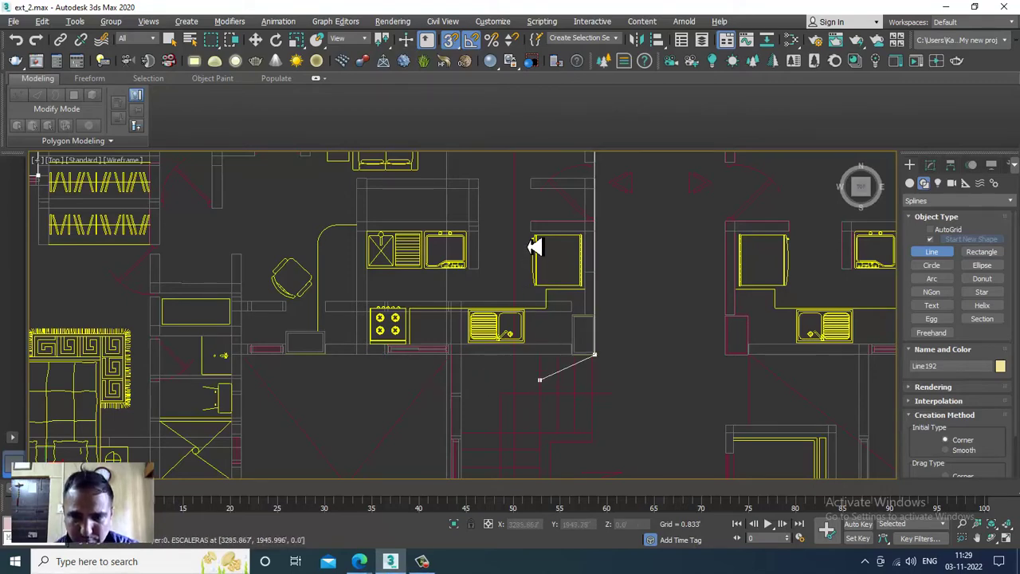
Carry the outline past the staircase and second flat to the front balcony's starting vertex and close the spline.
scroll(535, 247, "down", 2)
middle_click_drag(536, 247, 541, 76)
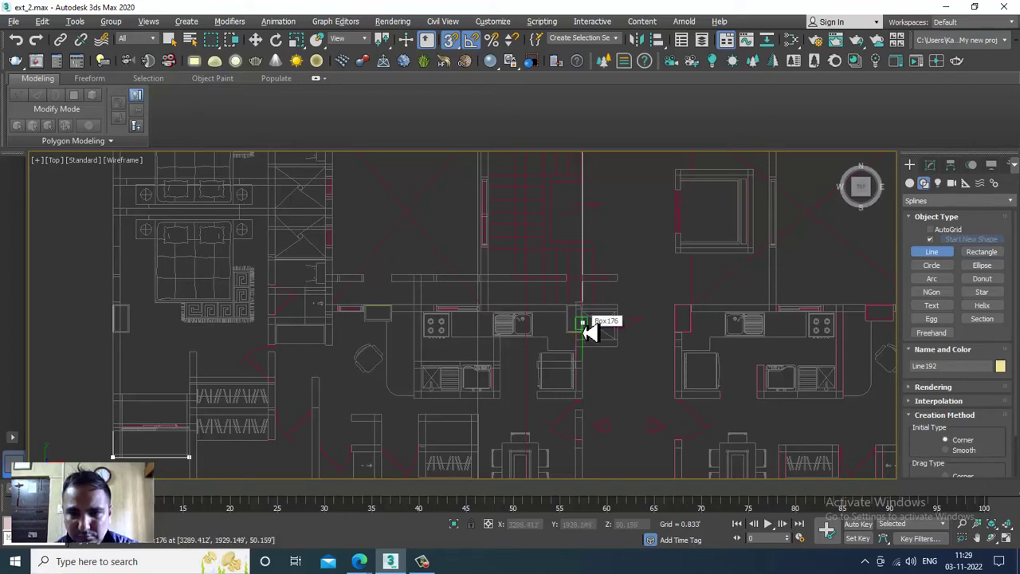
middle_click_drag(585, 226, 592, 78)
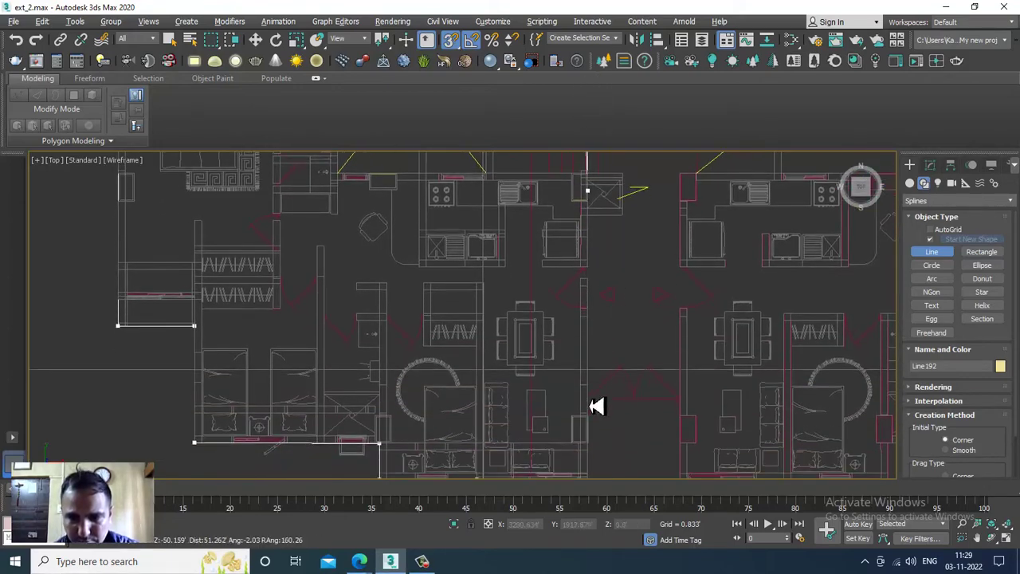
middle_click_drag(583, 244, 575, 104)
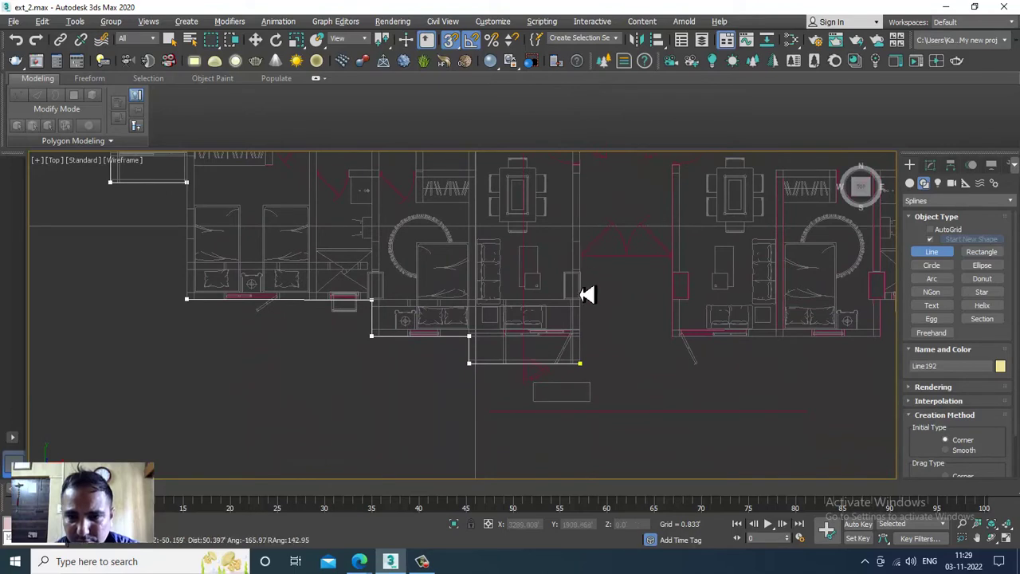
left_click(583, 367)
left_click(491, 321)
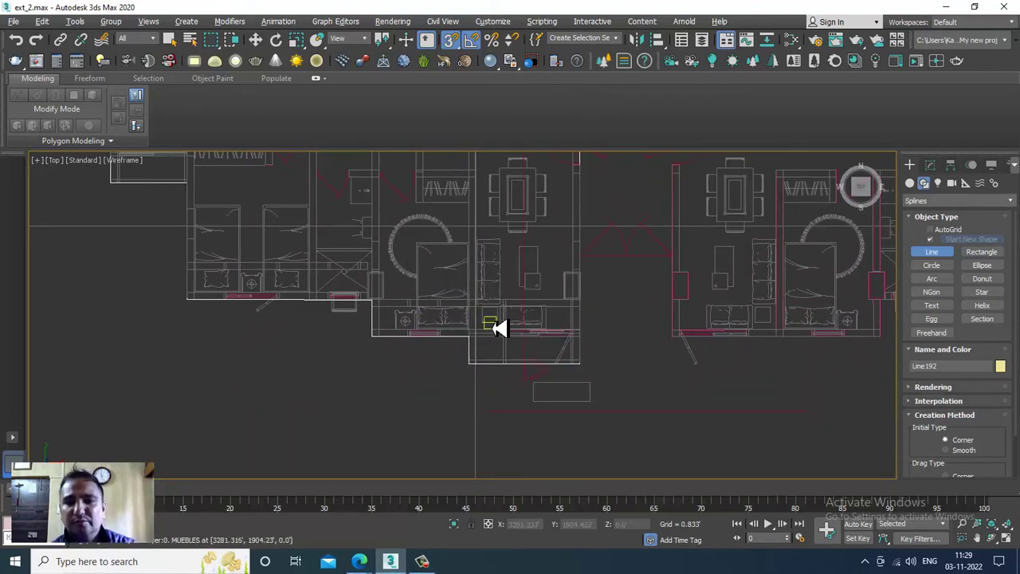
End line creation, turn off snapping and open the outline for vertex editing in a wireframe perspective view of the tower.
right_click(632, 329)
key("alt+w")
right_click(665, 417)
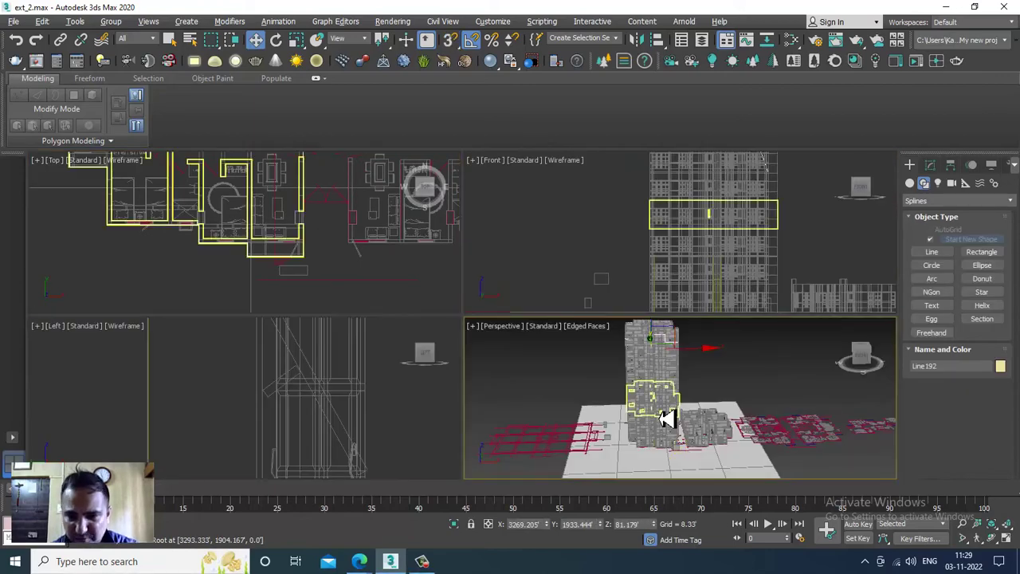
key("s")
key("alt+w")
middle_click_drag(501, 284, 524, 292, "alt")
middle_click_drag(556, 343, 627, 432)
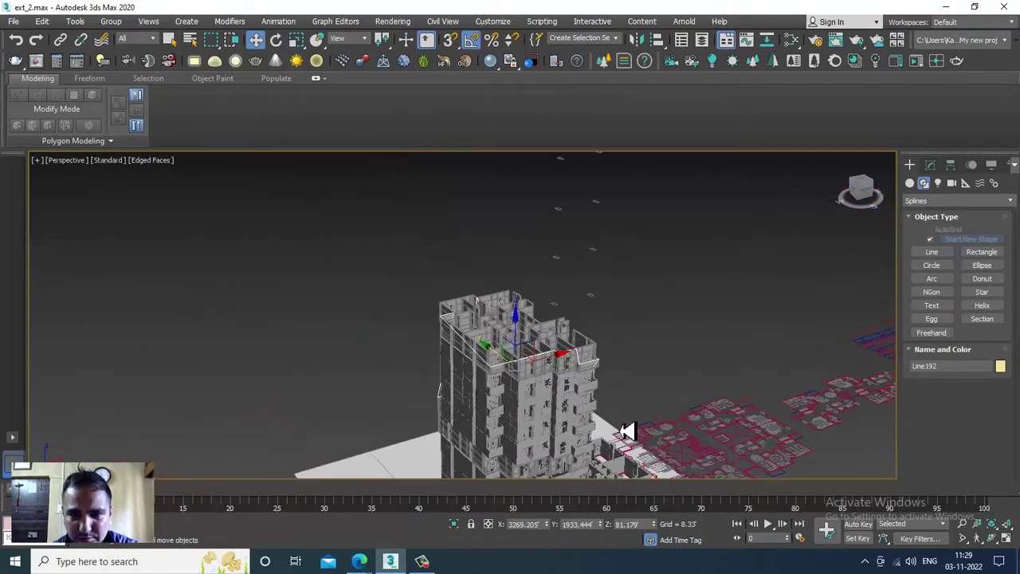
middle_click_drag(561, 396, 640, 377, "alt")
scroll(567, 399, "up", 3)
middle_click_drag(568, 399, 581, 371, "alt")
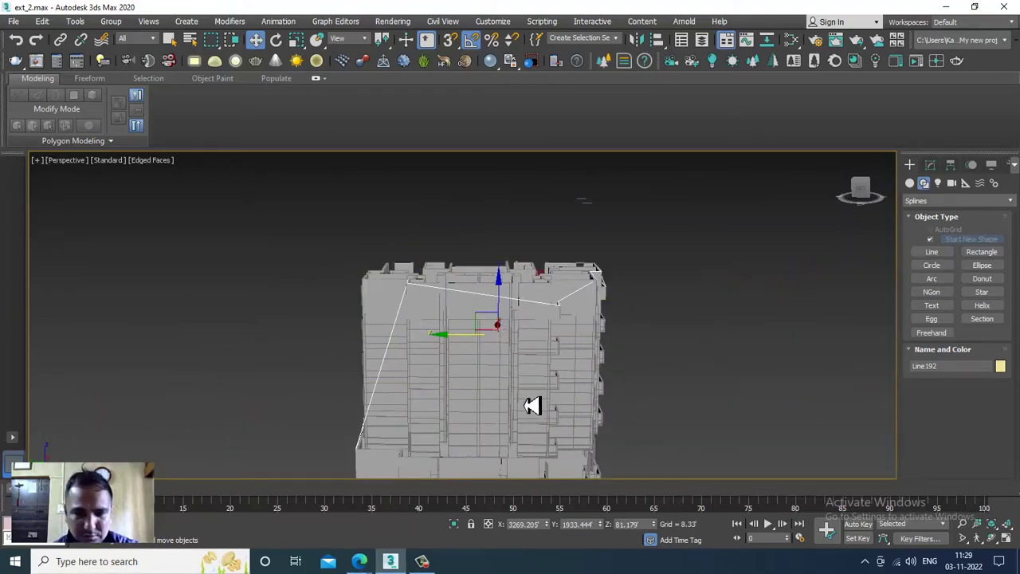
key("1")
key("F3")
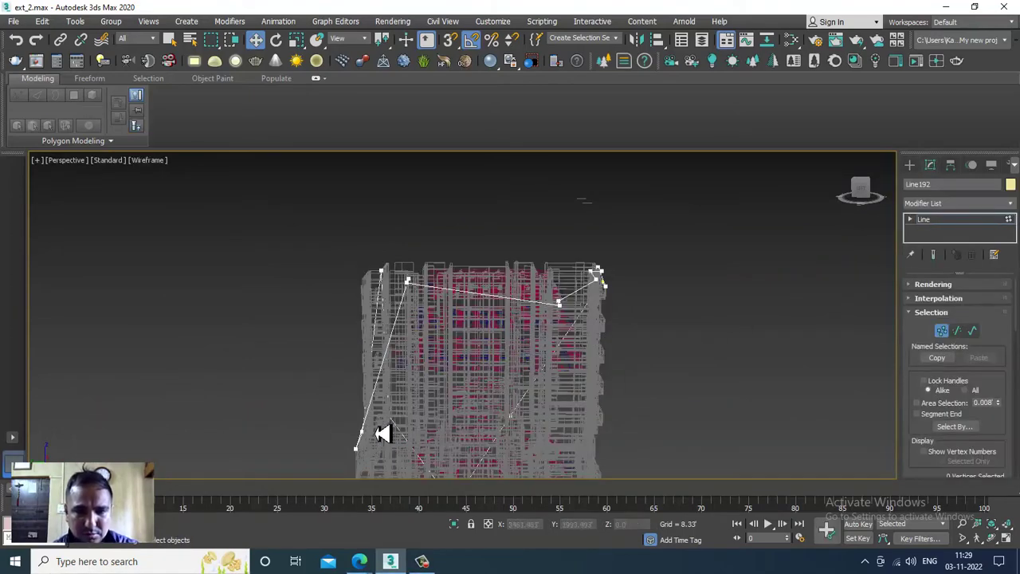
Raise the outline's dropped side-wall vertices to the tower's top edge, aligning them in the Front view.
middle_click_drag(383, 434, 433, 296, "alt")
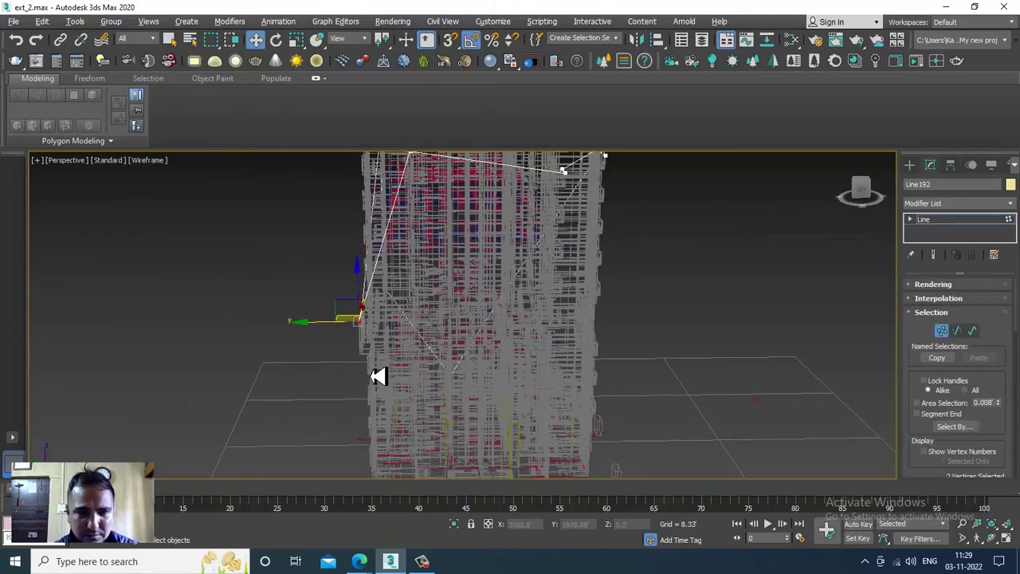
left_click_drag(358, 278, 405, 187)
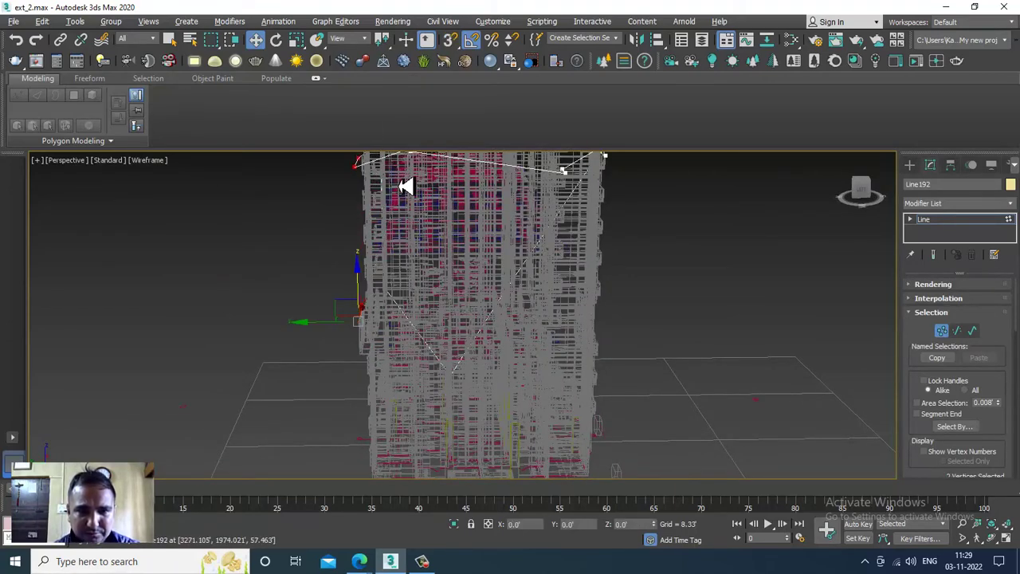
middle_click_drag(408, 188, 501, 383)
key("alt+w")
middle_click_drag(629, 259, 669, 267)
key("alt+w")
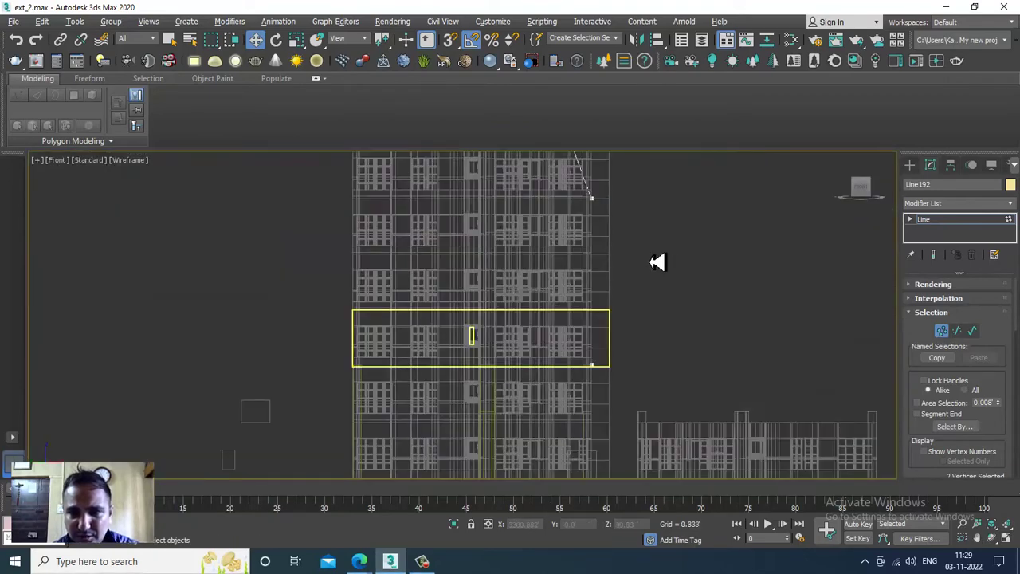
scroll(658, 262, "down", 3)
middle_click_drag(529, 232, 597, 364)
middle_click_drag(656, 260, 626, 321)
scroll(561, 284, "up", 3)
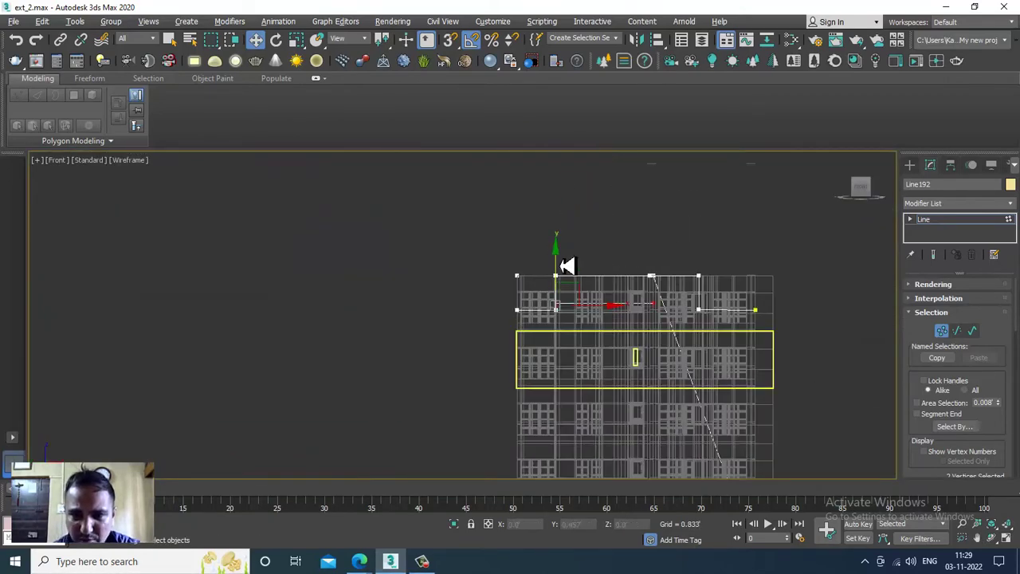
left_click_drag(561, 265, 565, 250)
Raise the low vertex at the tower's right-hand corner to the roof line in the Front view.
middle_click_drag(574, 248, 498, 182)
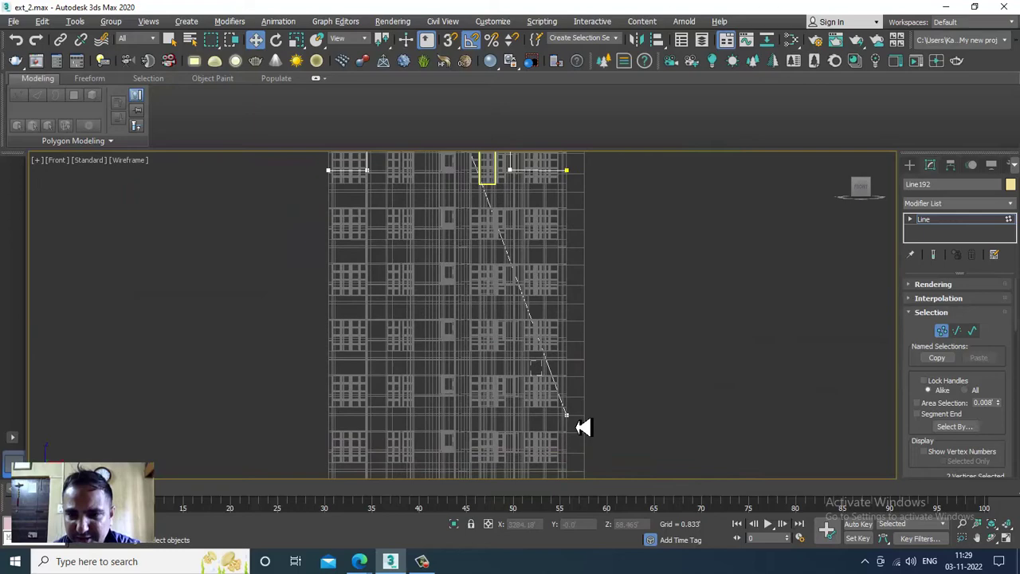
left_click_drag(574, 369, 574, 253)
middle_click_drag(598, 217, 589, 358)
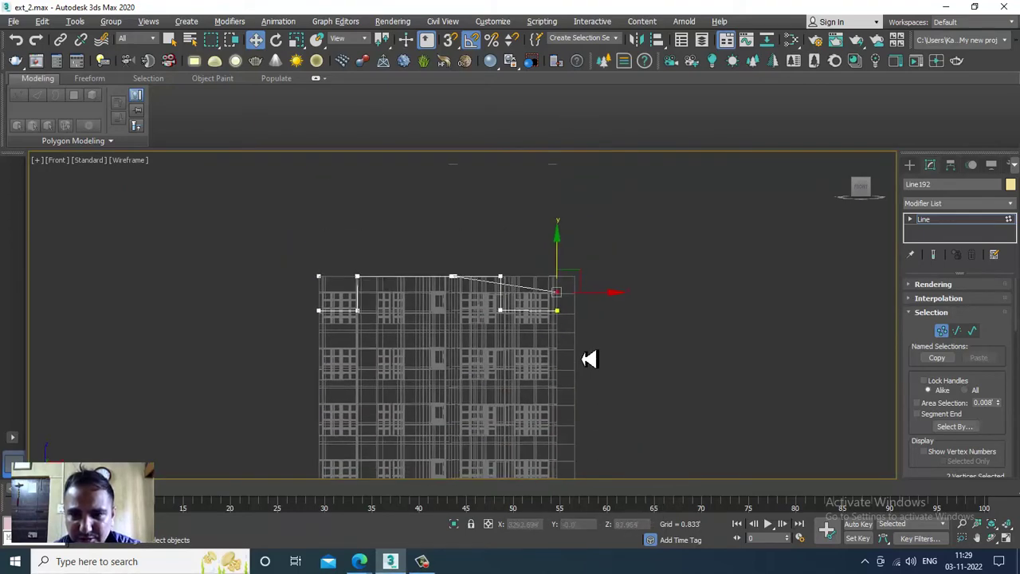
scroll(559, 298, "up", 3)
left_click_drag(545, 238, 555, 208)
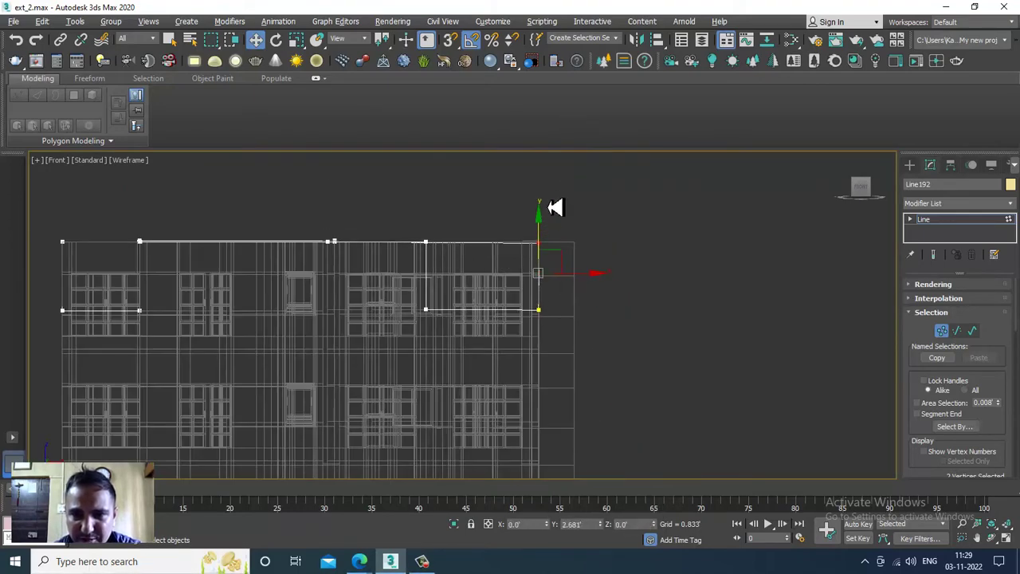
Raise the dropped outline vertices on both sides of the tower to the roof line in the Front view.
left_click_drag(364, 291, 650, 367)
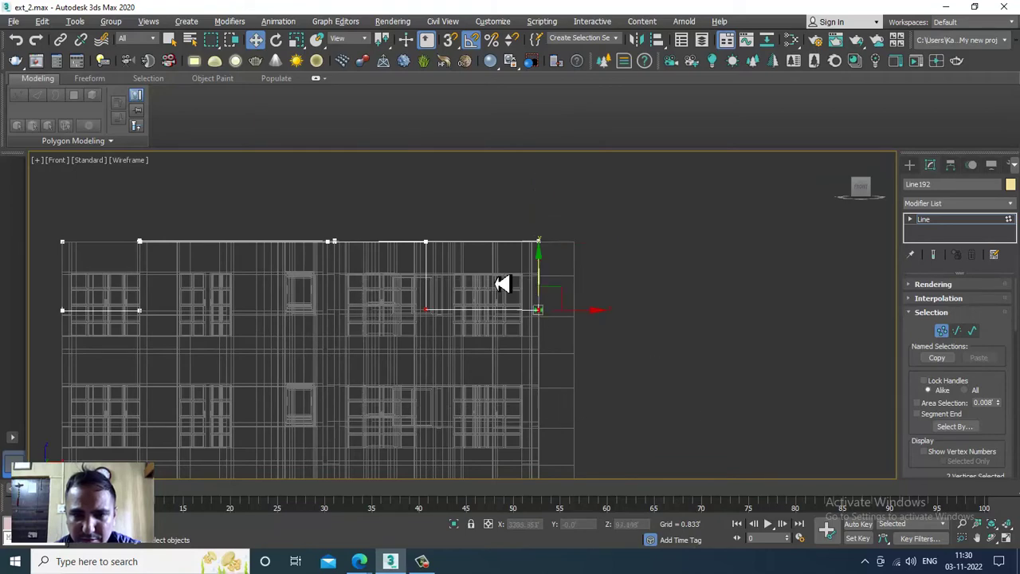
left_click_drag(550, 283, 553, 212)
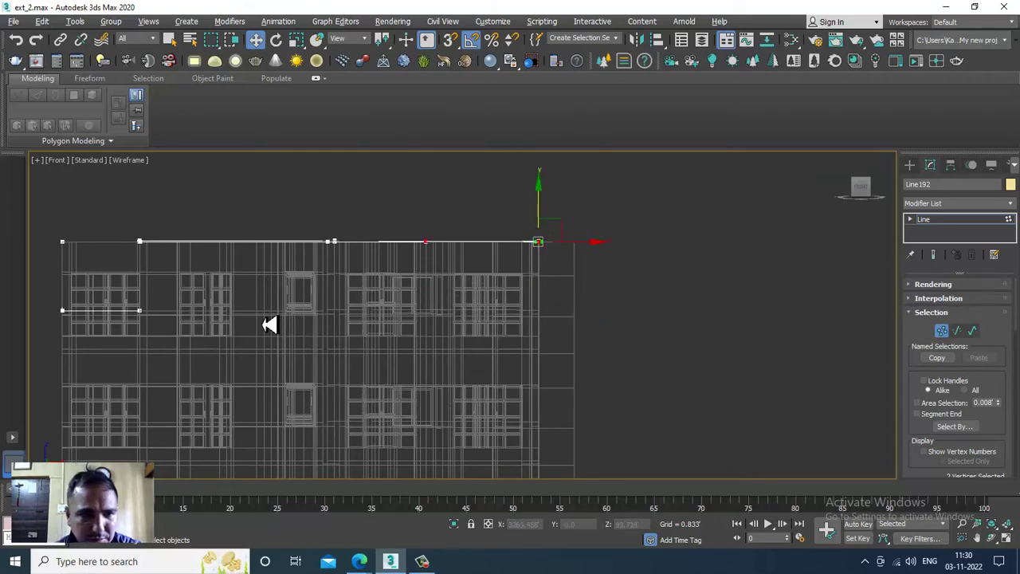
middle_click_drag(207, 406, 510, 436)
left_click_drag(312, 318, 547, 397)
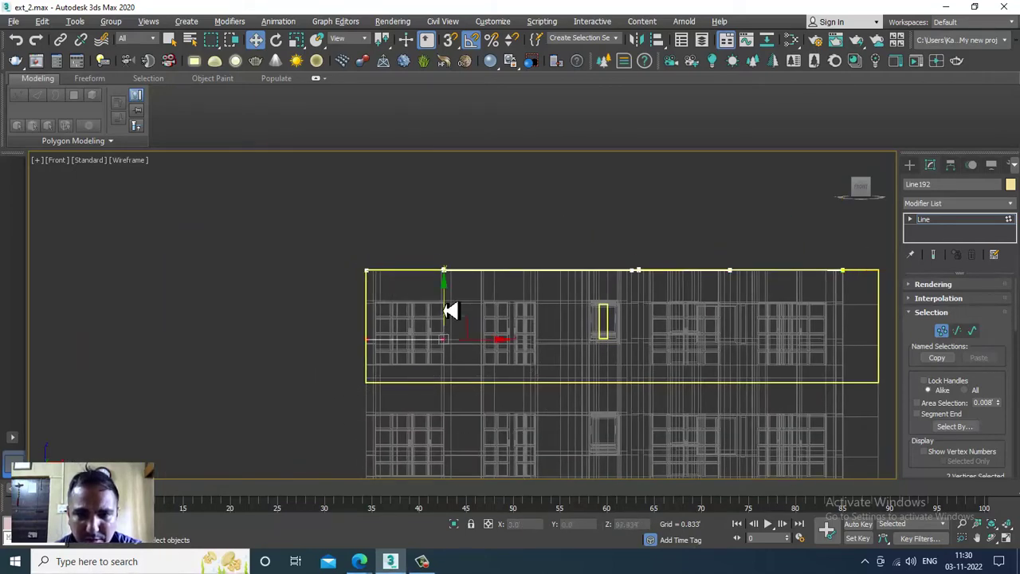
left_click_drag(451, 311, 465, 241)
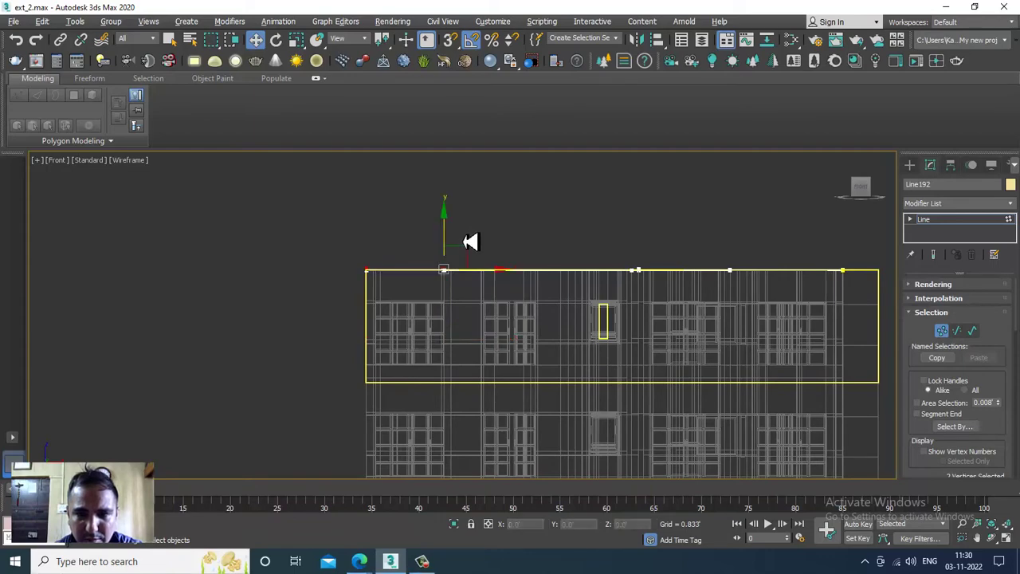
Lift the outline vertex left at ground level to the tower's top and align it with the roof line in the Front view.
key("alt+w")
key("alt+w")
middle_click_drag(700, 375, 484, 257, "alt")
left_click_drag(512, 417, 511, 413)
middle_click_drag(505, 349, 505, 406)
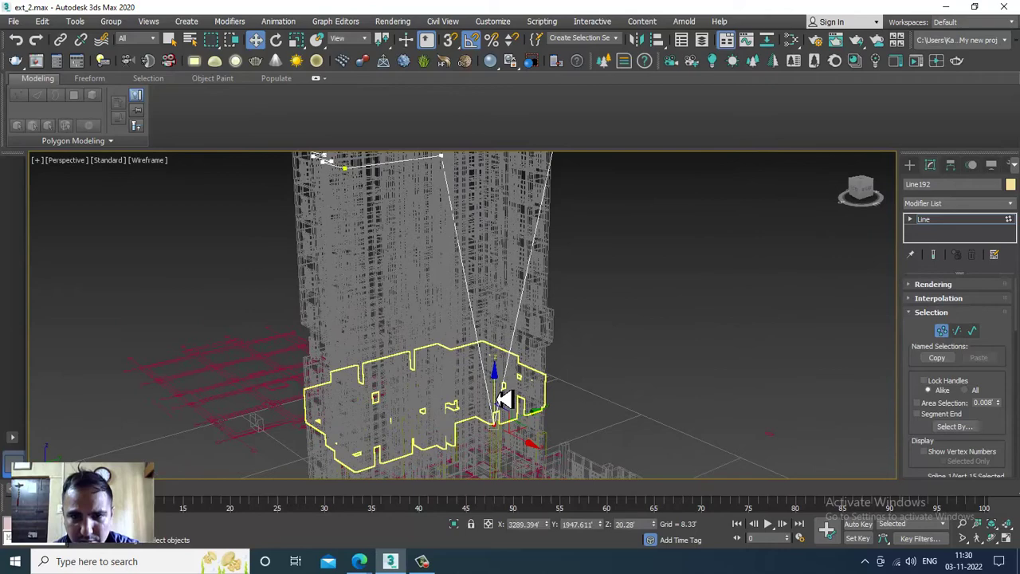
left_click_drag(505, 401, 505, 168)
key("alt+w")
scroll(683, 232, "up", 2)
key("alt+w")
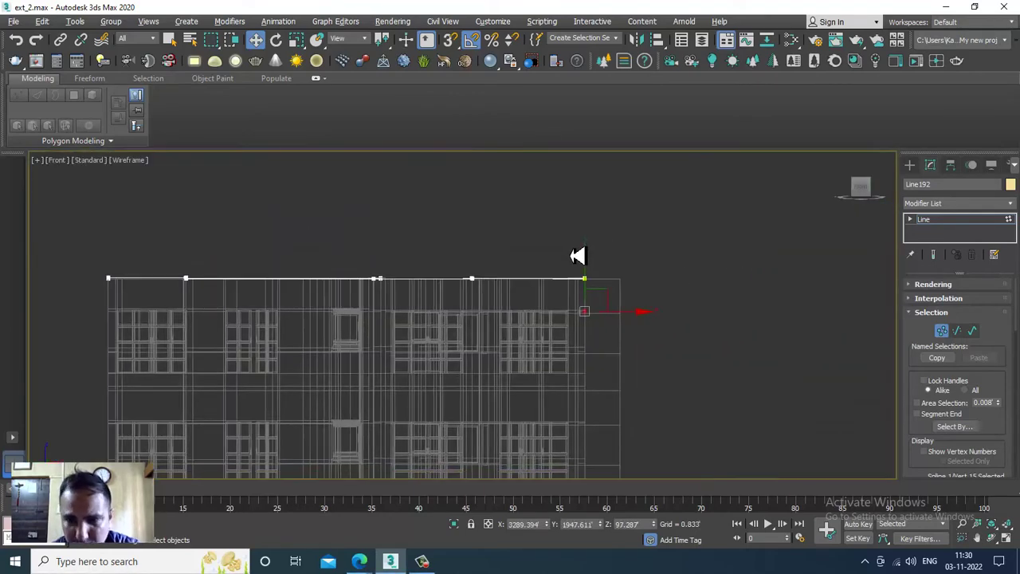
scroll(578, 255, "up", 1)
left_click_drag(596, 303, 600, 263)
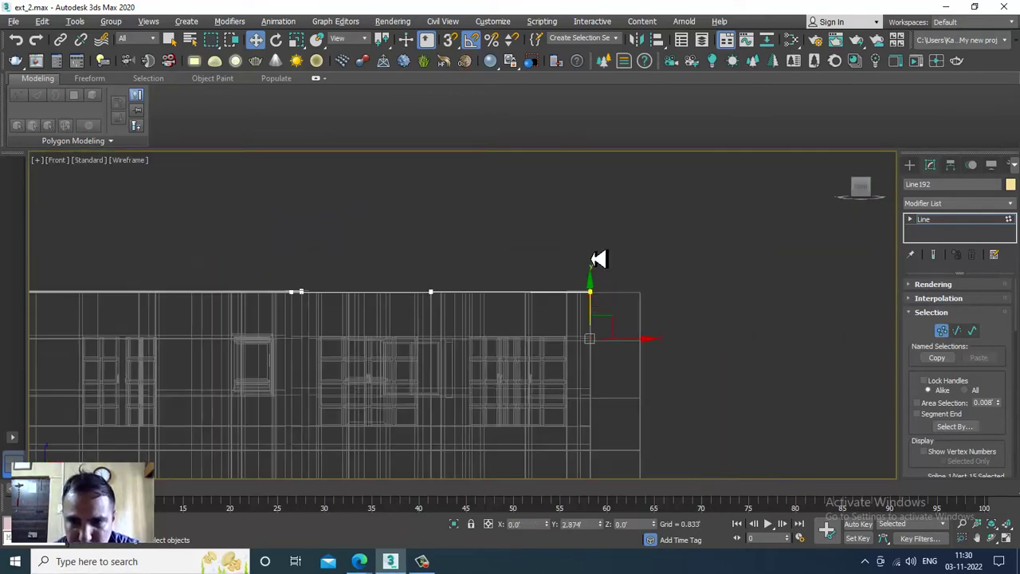
Show the perspective view shaded and shift the two vertices of the tower's projecting side corner along Y to the wall edge.
key("alt+w")
mouse_move(741, 381)
middle_mouse_down("alt")
mouse_move(681, 337)
mouse_move(574, 308)
mouse_move(655, 365)
mouse_move(626, 337)
mouse_move(626, 298)
mouse_move(631, 323)
mouse_move(728, 295)
mouse_move(536, 254)
mouse_move(558, 271)
middle_mouse_up("alt")
key("alt+w")
key("F3")
left_click(964, 223)
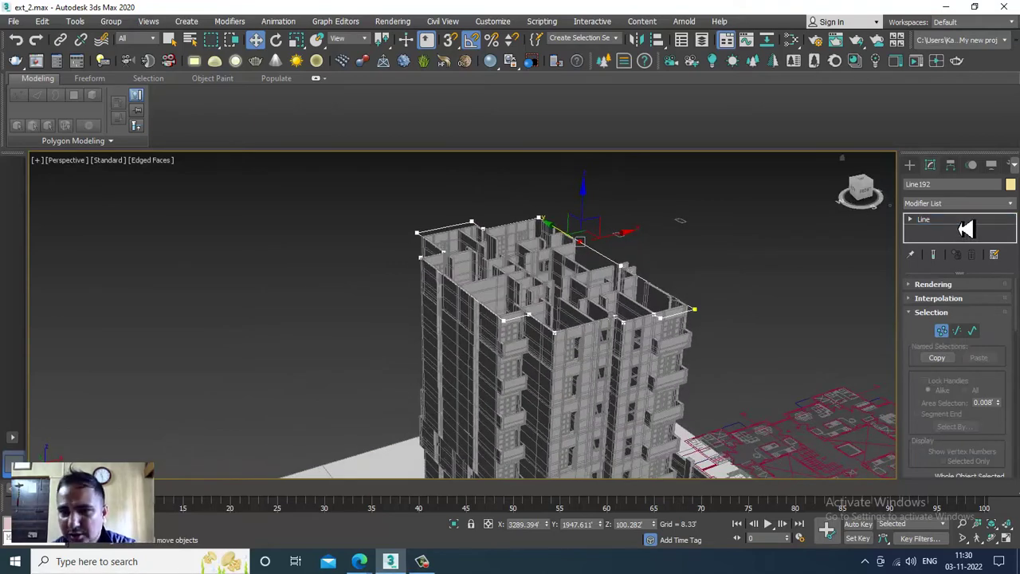
middle_click_drag(497, 283, 455, 283, "alt")
key("1")
mouse_move(276, 343)
left_mouse_down()
mouse_move(268, 307)
mouse_move(232, 320)
left_mouse_up()
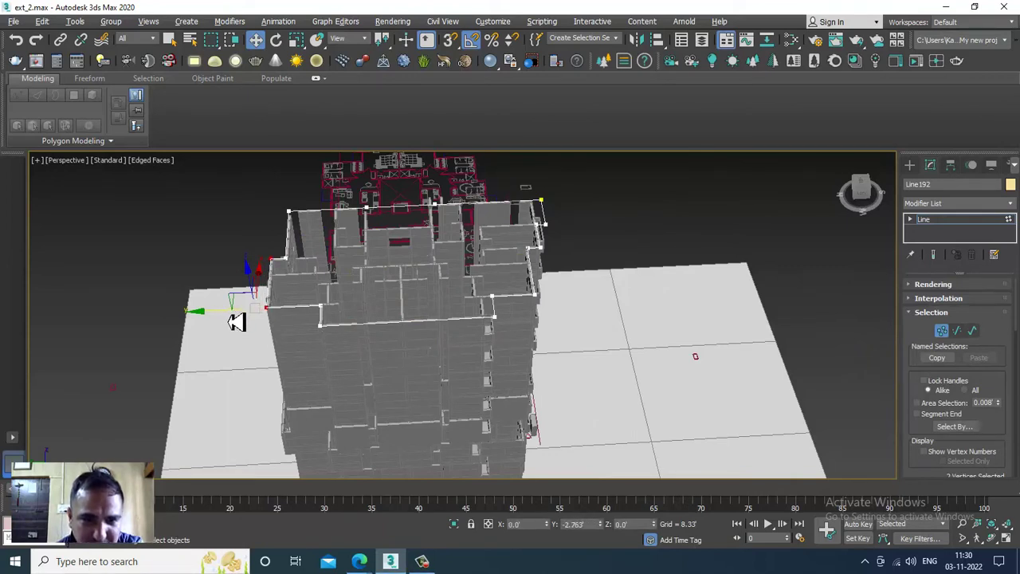
left_click_drag(237, 321, 249, 320)
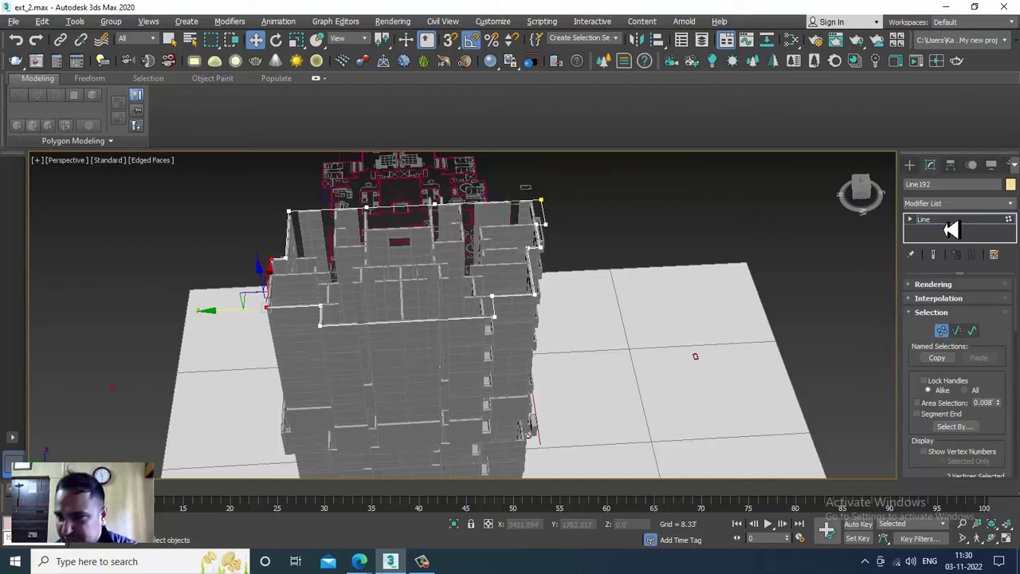
Extrude the closed roof outline by 2.0'.
left_click(942, 206)
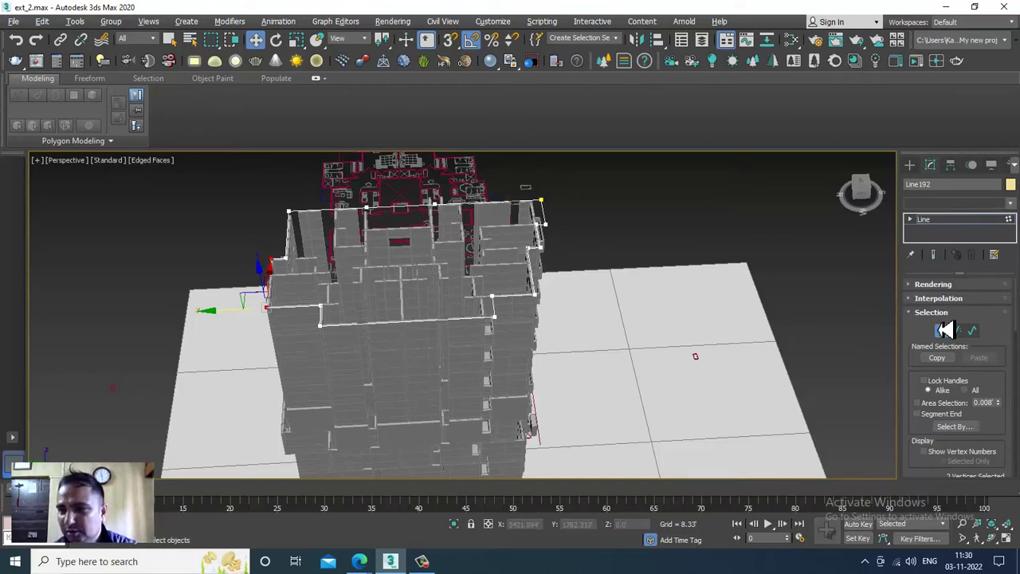
type("ex")
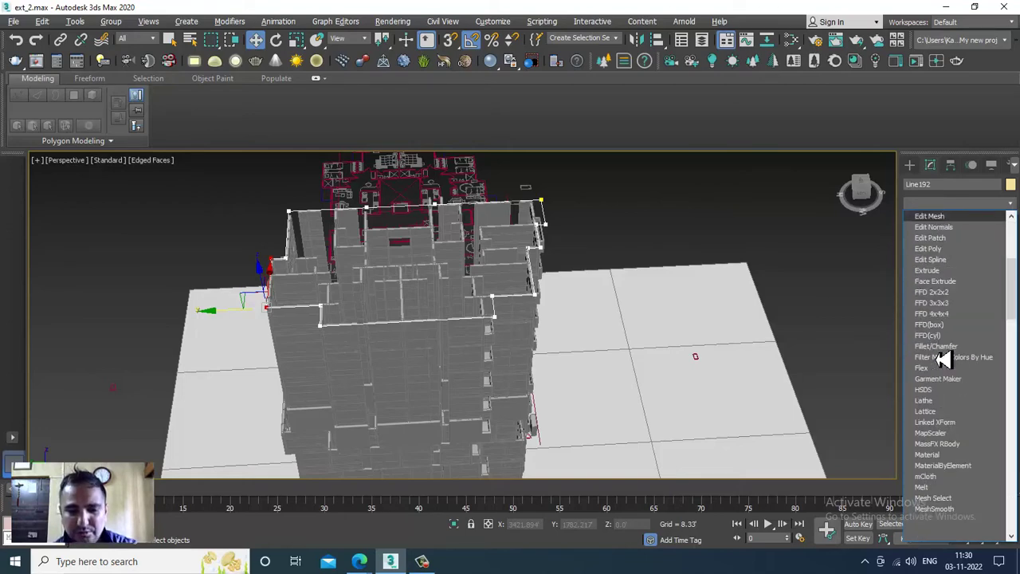
key("Return")
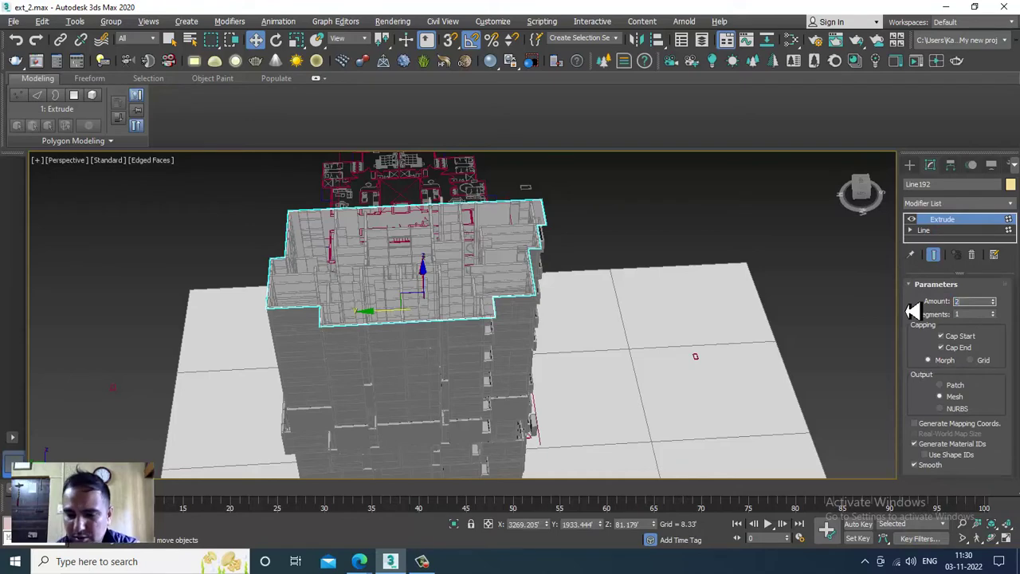
key("Return")
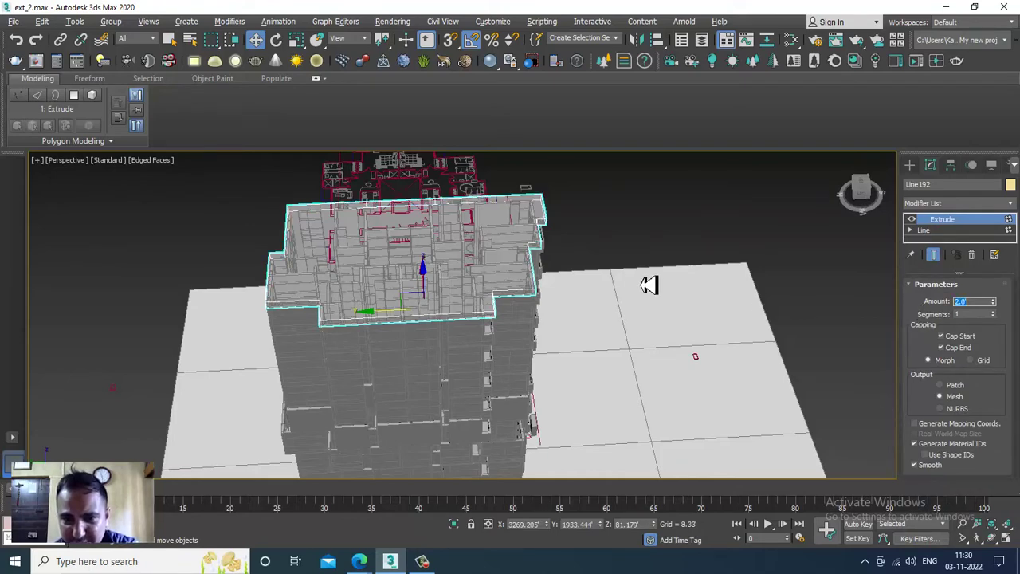
Reopen the line's vertices beneath the Extrude modifier and pull the overhanging balcony-side corner vertices in to the wall edge.
middle_click_drag(649, 285, 544, 295, "alt")
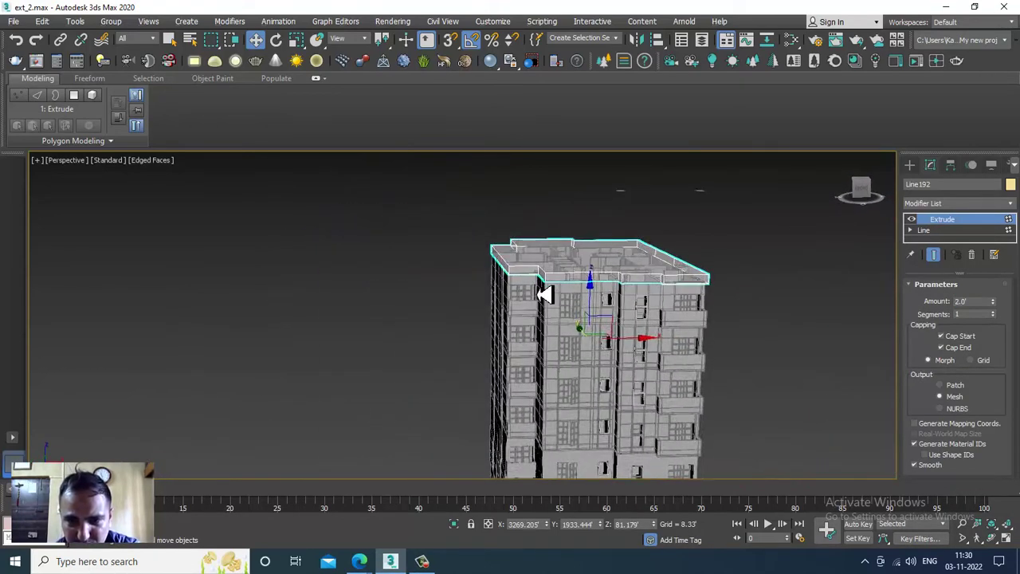
scroll(544, 295, "up", 4)
mouse_move(626, 271)
middle_mouse_down("alt")
mouse_move(652, 289)
mouse_move(578, 275)
middle_mouse_up("alt")
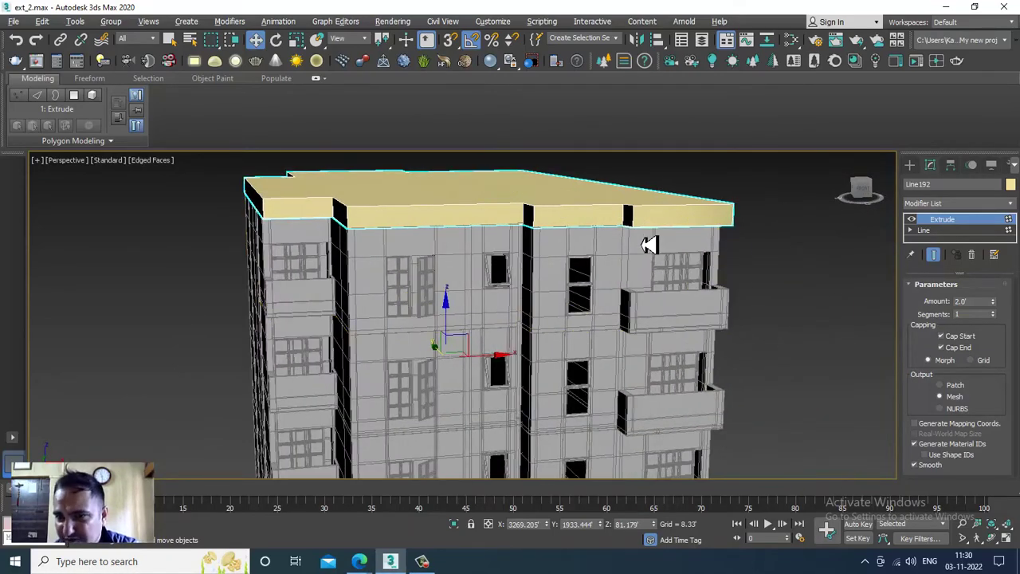
middle_click_drag(650, 245, 883, 247, "alt")
left_click(922, 230)
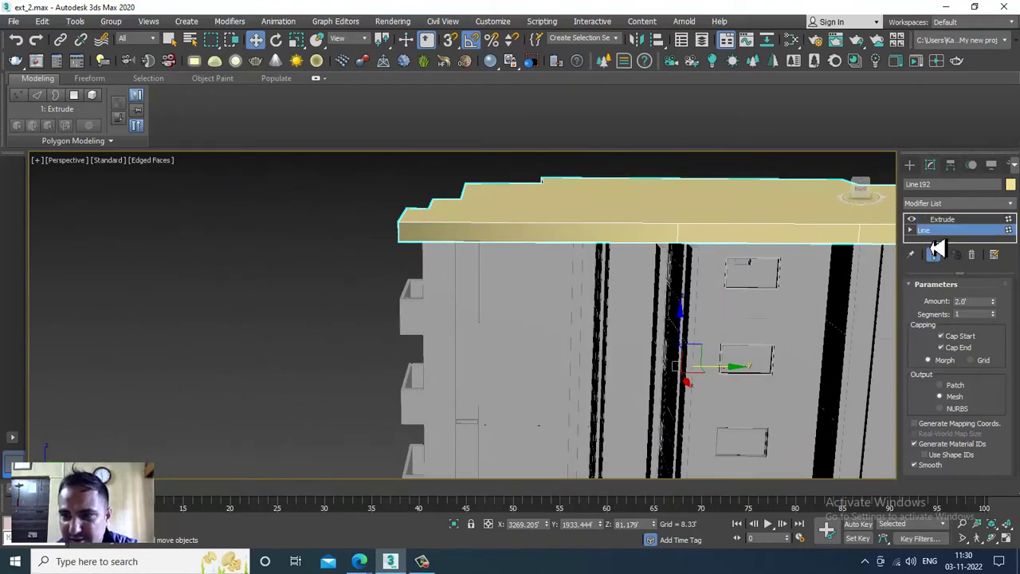
left_click(910, 231)
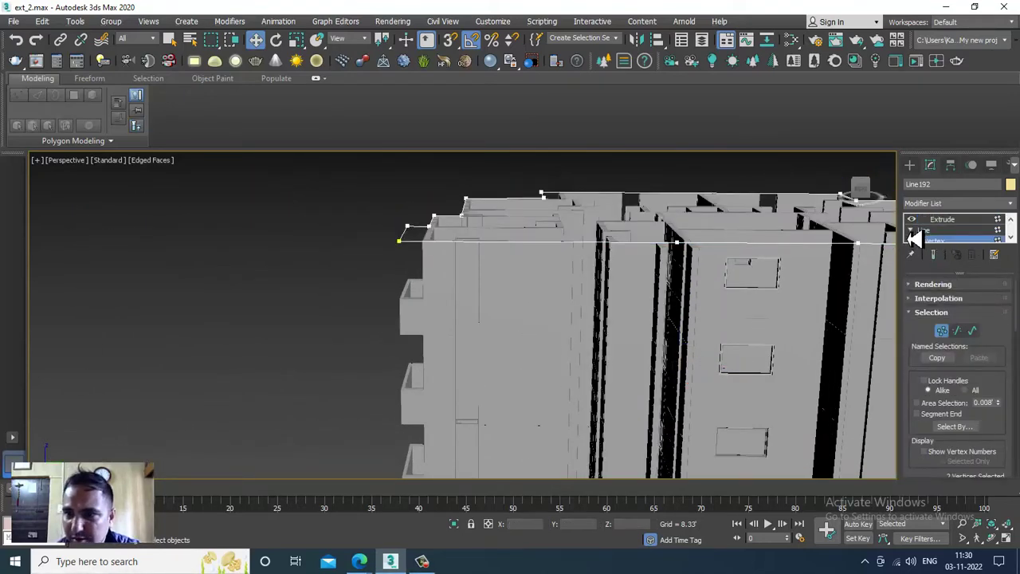
scroll(427, 267, "up", 5)
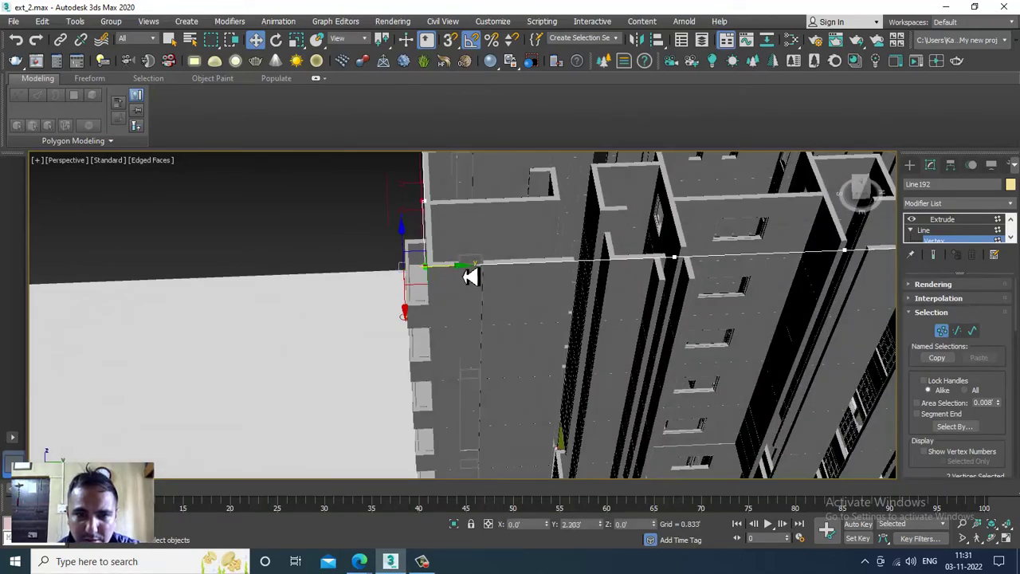
middle_click_drag(448, 244, 394, 431, "alt")
left_click_drag(478, 481, 504, 457)
middle_click_drag(444, 295, 514, 291, "alt")
left_click_drag(507, 293, 507, 234)
left_click_drag(500, 233, 501, 234)
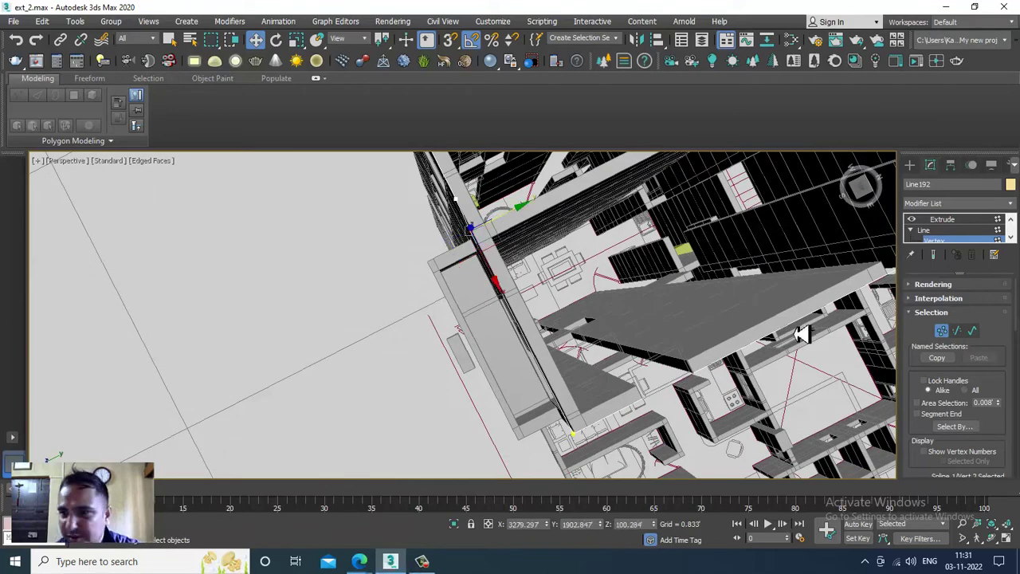
Return to the Extrude modifier and set the roof slab's extrusion amount to 2.5'.
left_click(942, 220)
middle_click_drag(668, 296, 846, 231, "alt")
scroll(701, 277, "down", 3)
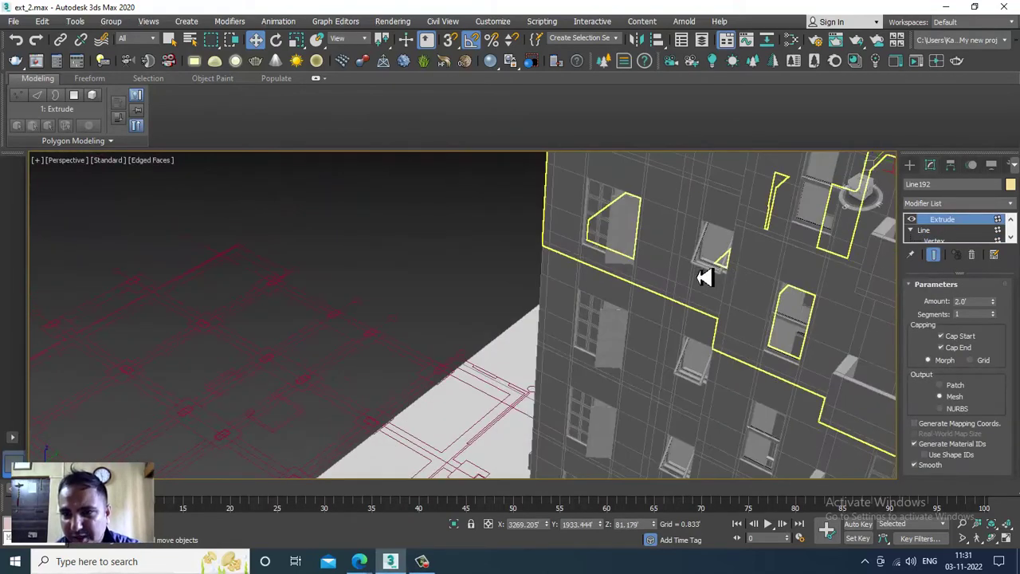
middle_click_drag(705, 277, 999, 383, "alt")
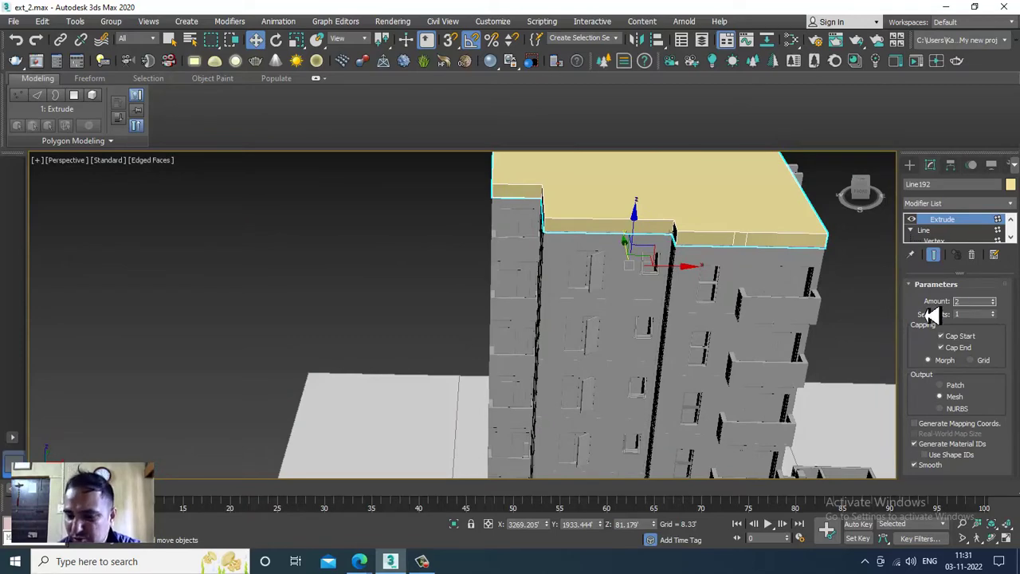
key("Return")
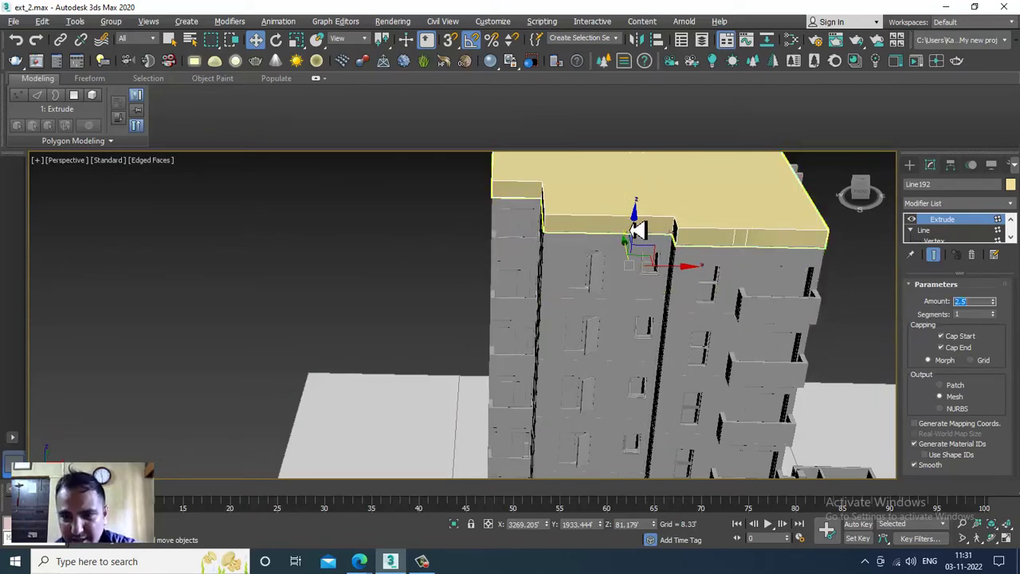
Convert the extruded roof slab to an Editable Poly.
middle_click_drag(522, 242, 635, 317, "alt")
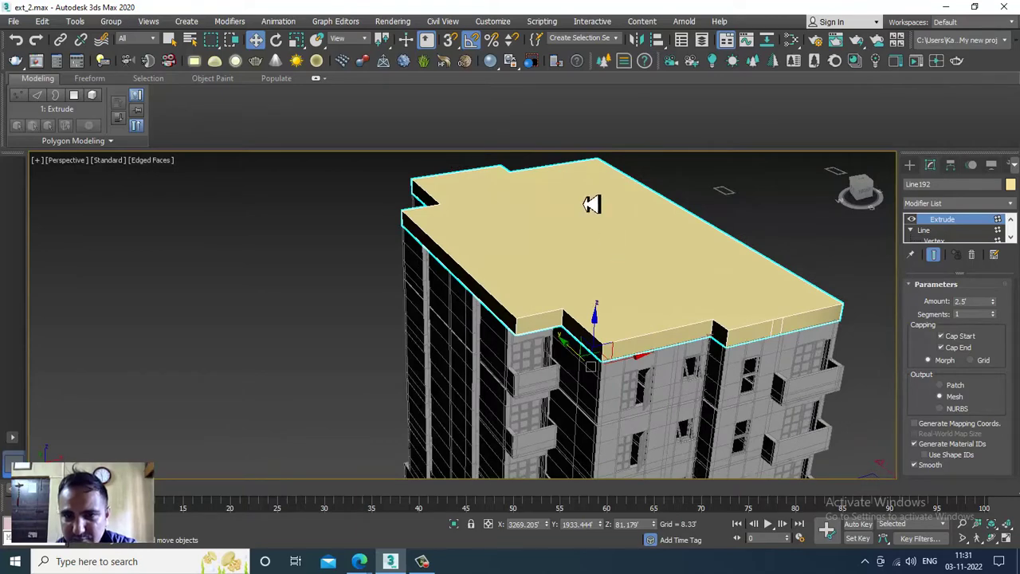
right_click(586, 191)
mouse_move(666, 332)
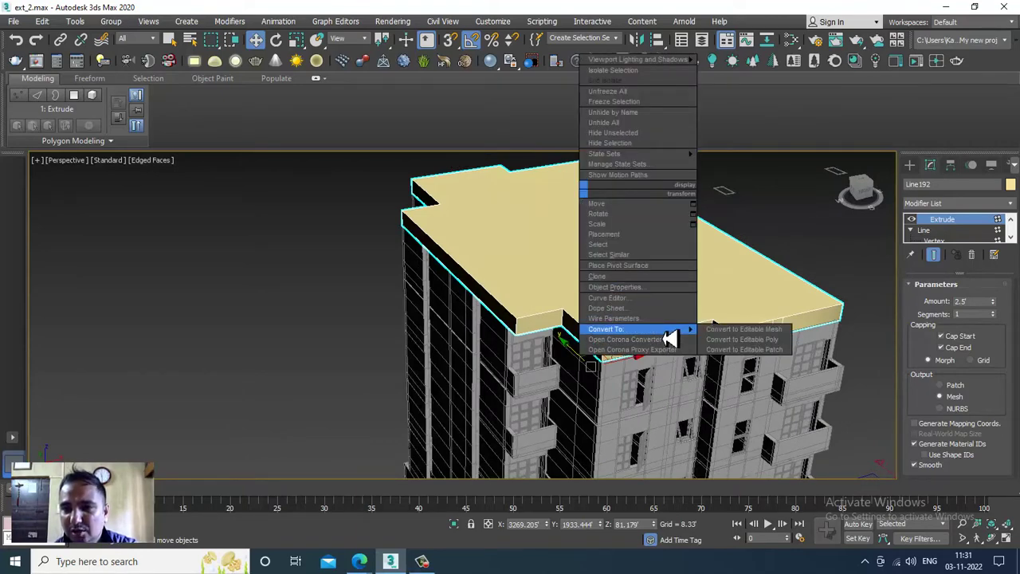
left_click(766, 339)
Select the roof slab's top polygon, look over the tower's sides and leave polygon editing.
middle_click_drag(762, 353, 742, 356, "alt")
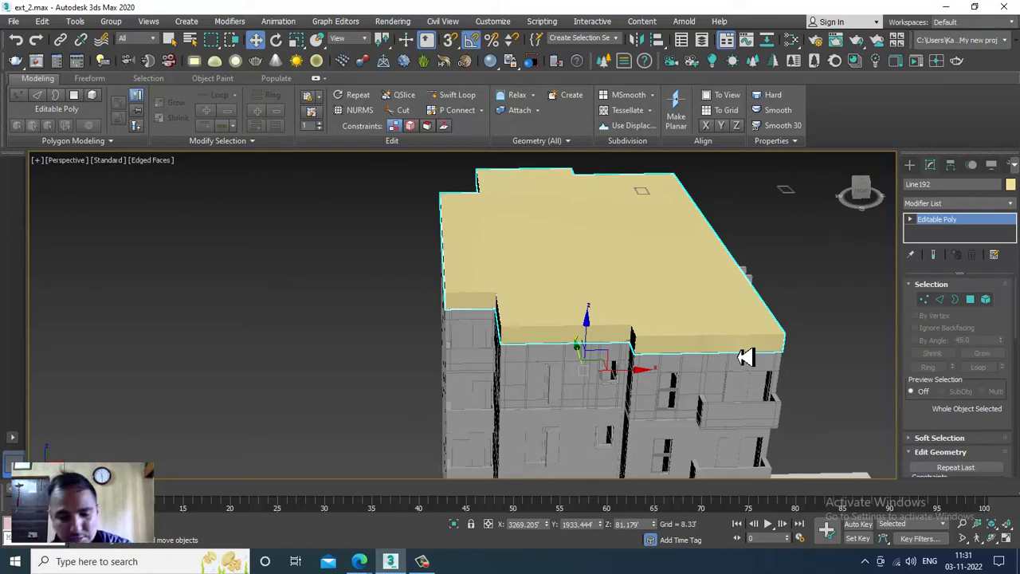
key("4")
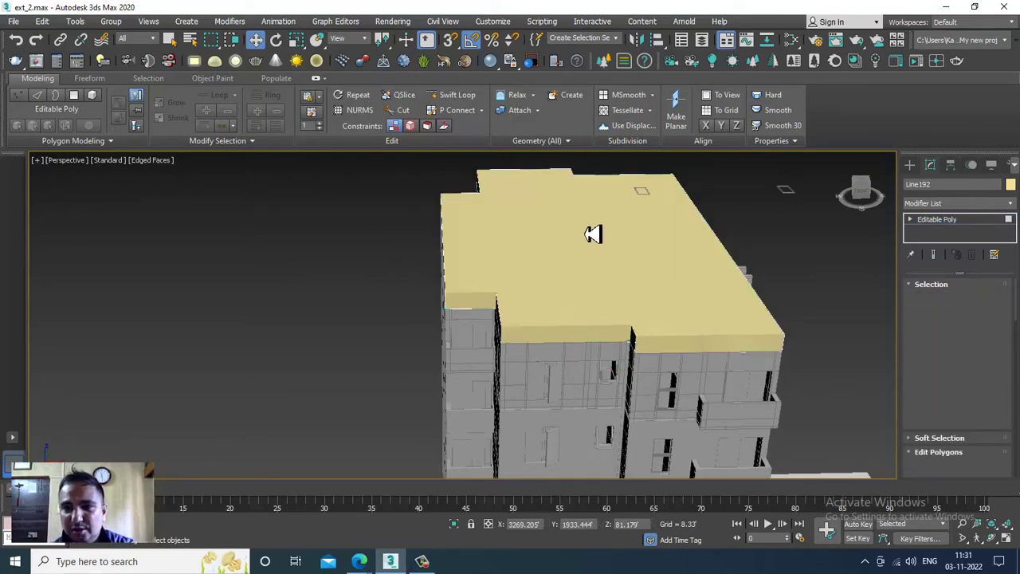
key("4")
left_click(593, 233)
right_click(593, 233)
left_click(309, 274)
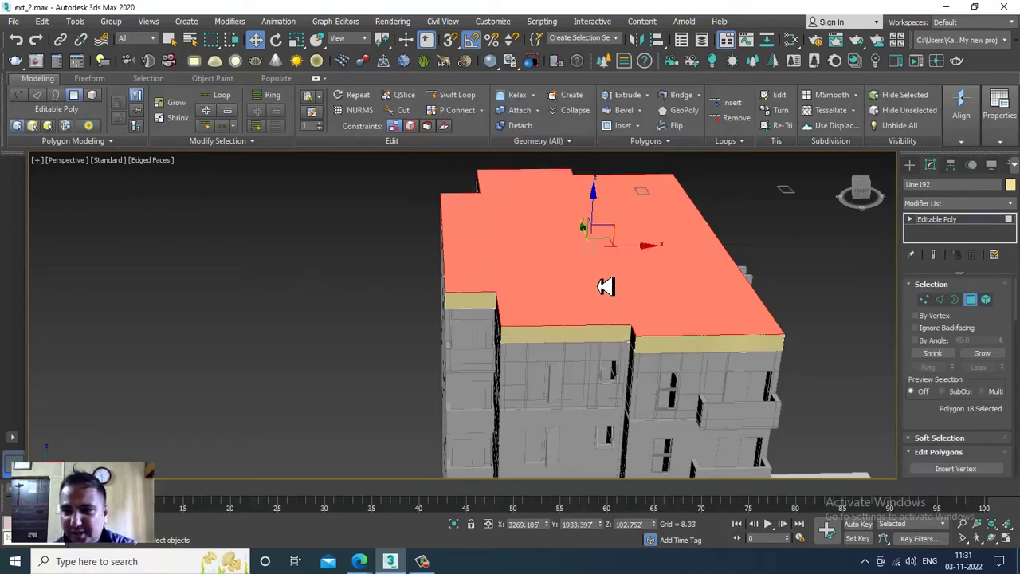
middle_click_drag(526, 362, 561, 337, "alt")
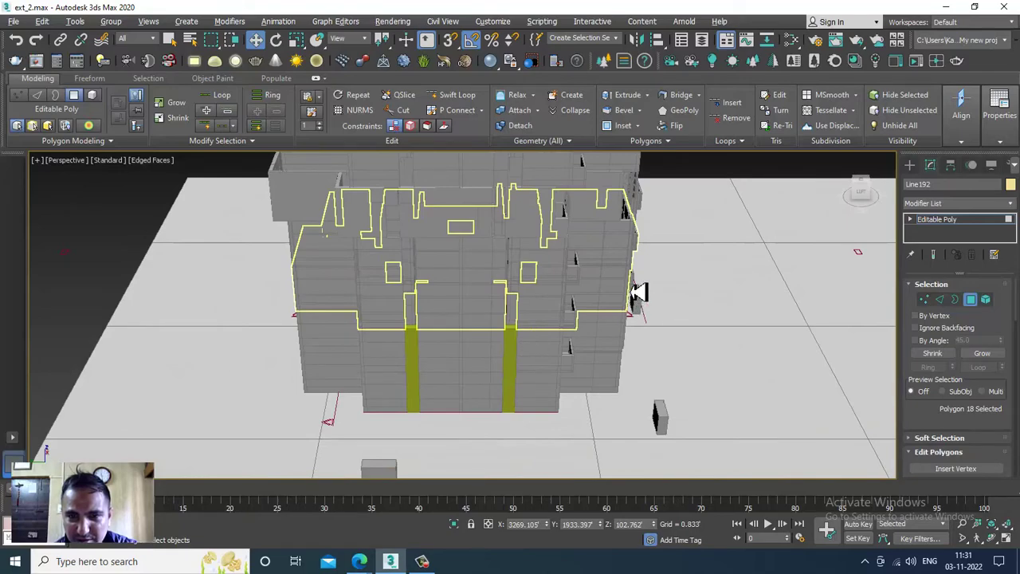
middle_click_drag(638, 292, 380, 240, "alt")
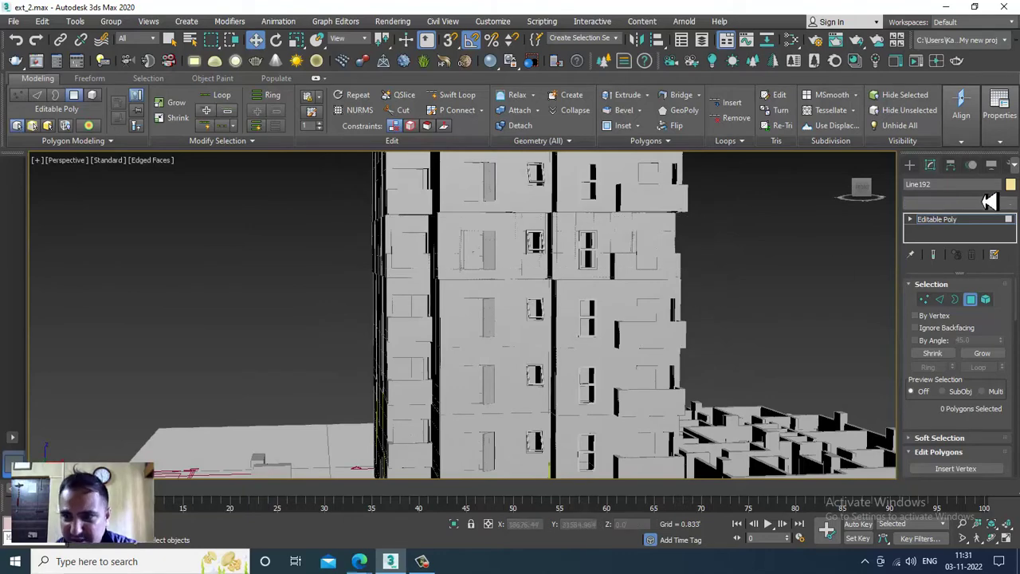
left_click(956, 221)
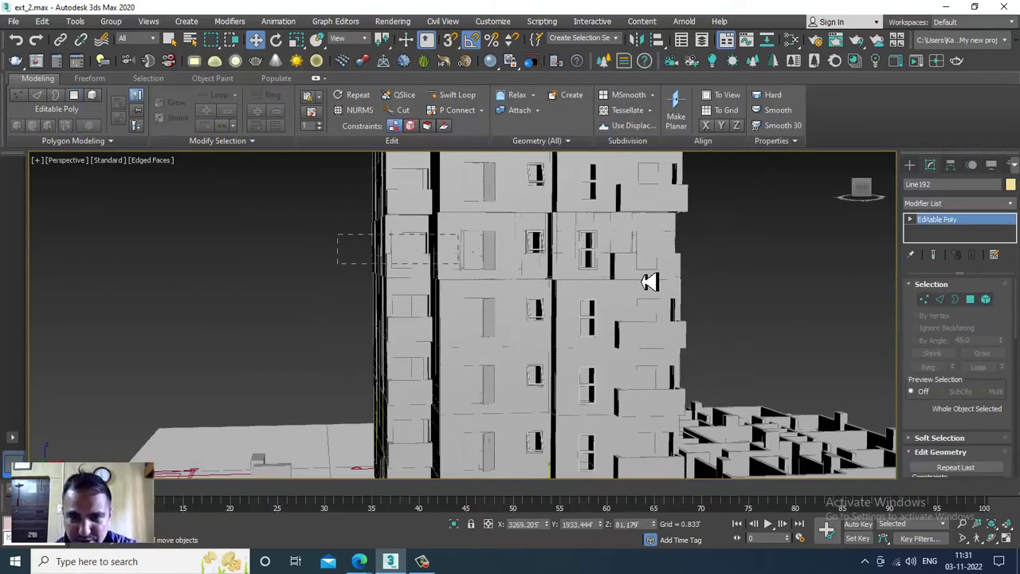
Select all parts of the mid-height storey that is offset from the rest of the tower, excluding the storey beneath it.
left_click_drag(641, 273, 730, 273)
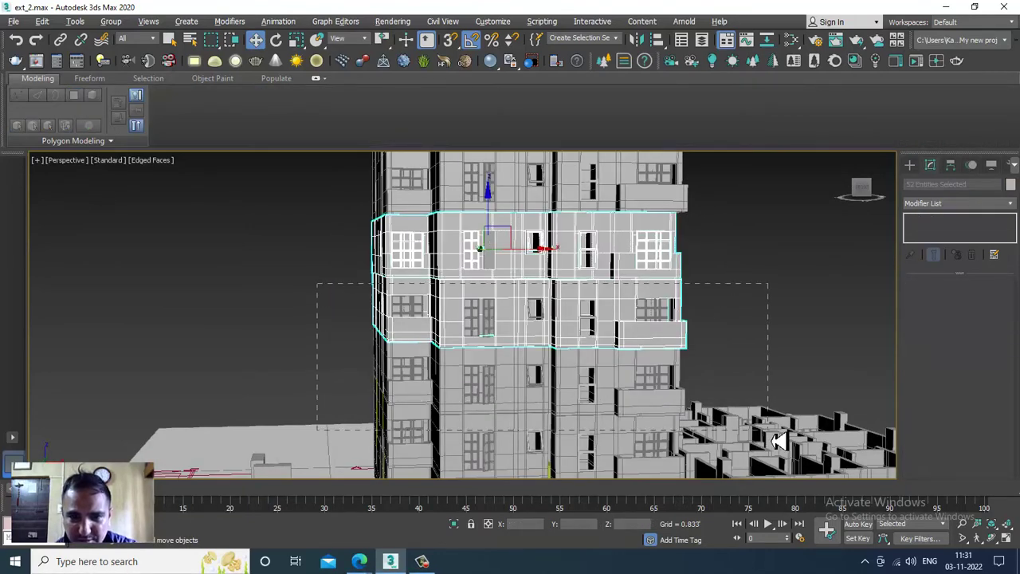
key("alt+w")
right_click(646, 266)
key("alt+w")
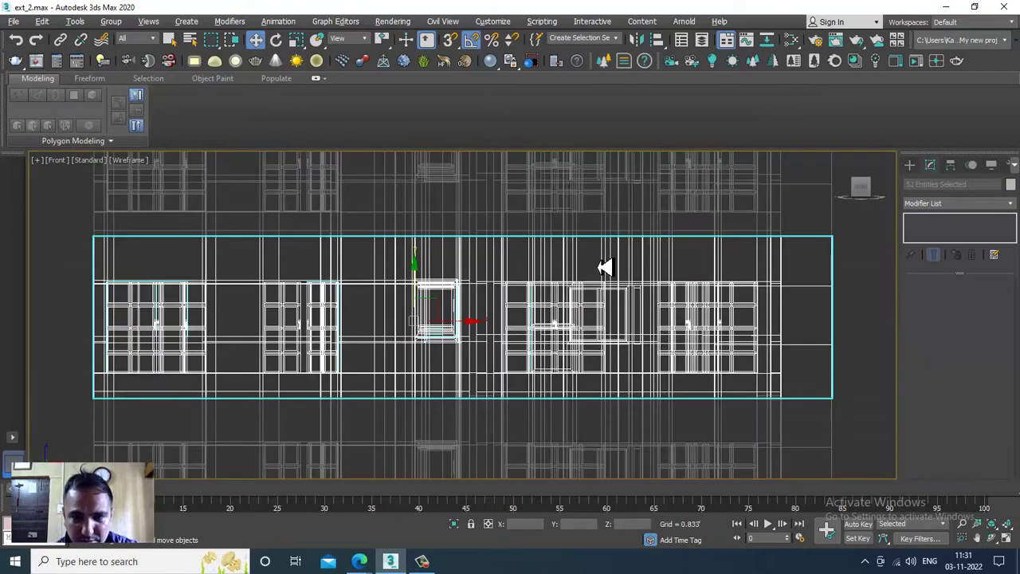
Shift the selected storey horizontally by about 2.6' in the Left view to align it with the neighbouring storeys.
scroll(605, 267, "down", 5)
key("alt+w")
right_click(367, 408)
key("alt+w")
key("z")
scroll(426, 357, "down", 6)
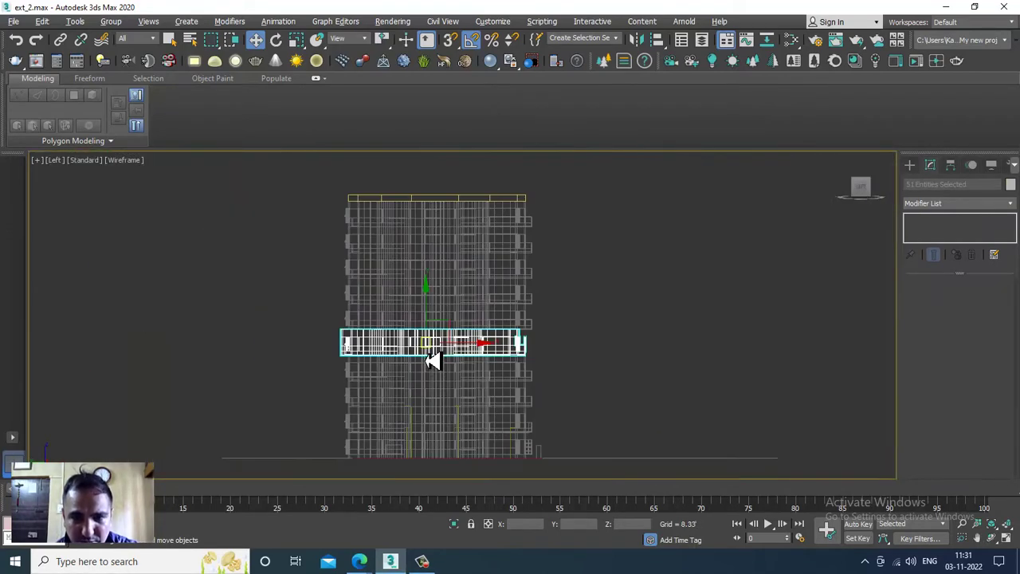
scroll(432, 354, "up", 5)
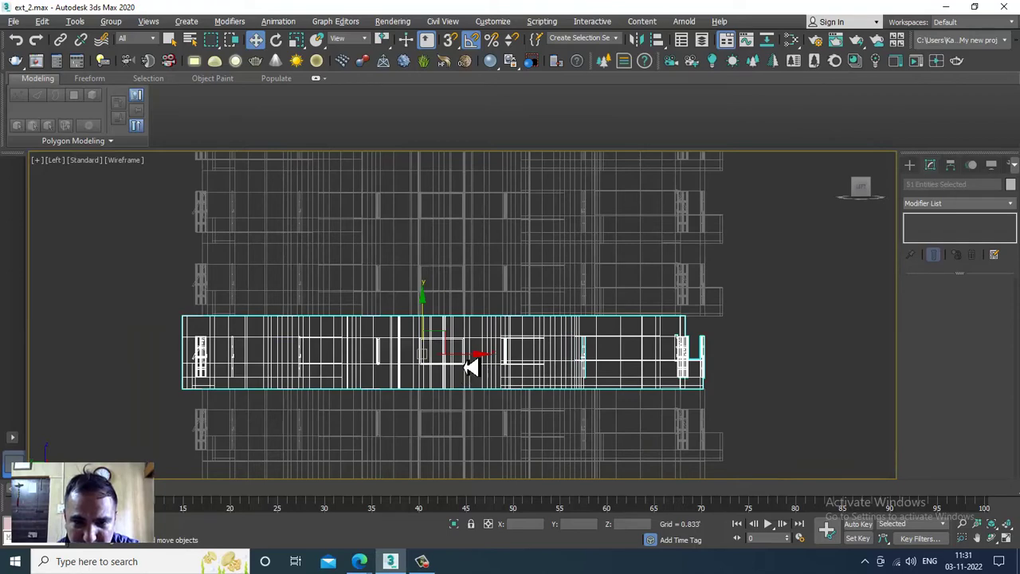
left_click_drag(474, 365, 488, 365)
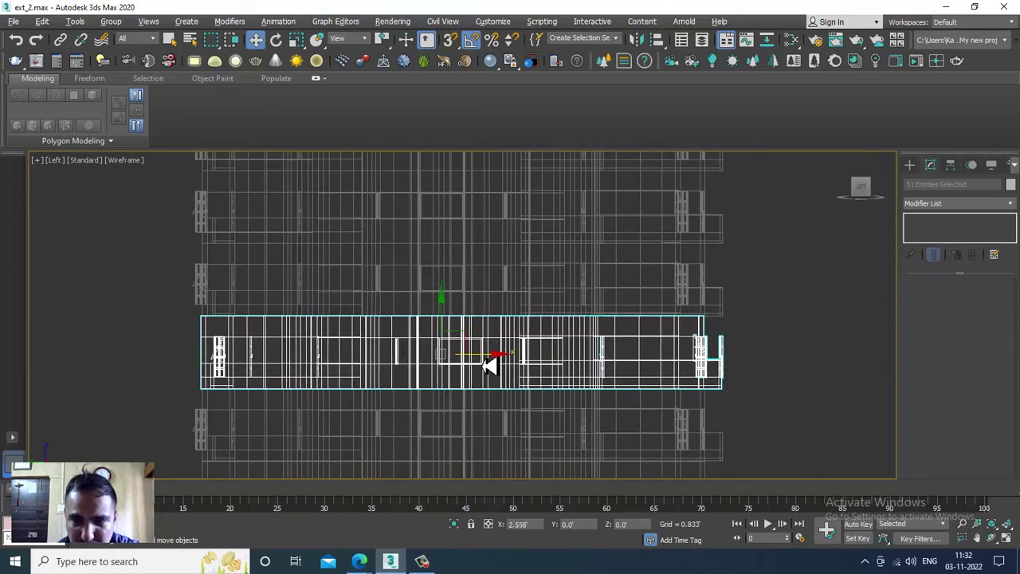
Check the shifted storey against its neighbours in perspective and delete it from the tower.
key("alt+w")
right_click(674, 401)
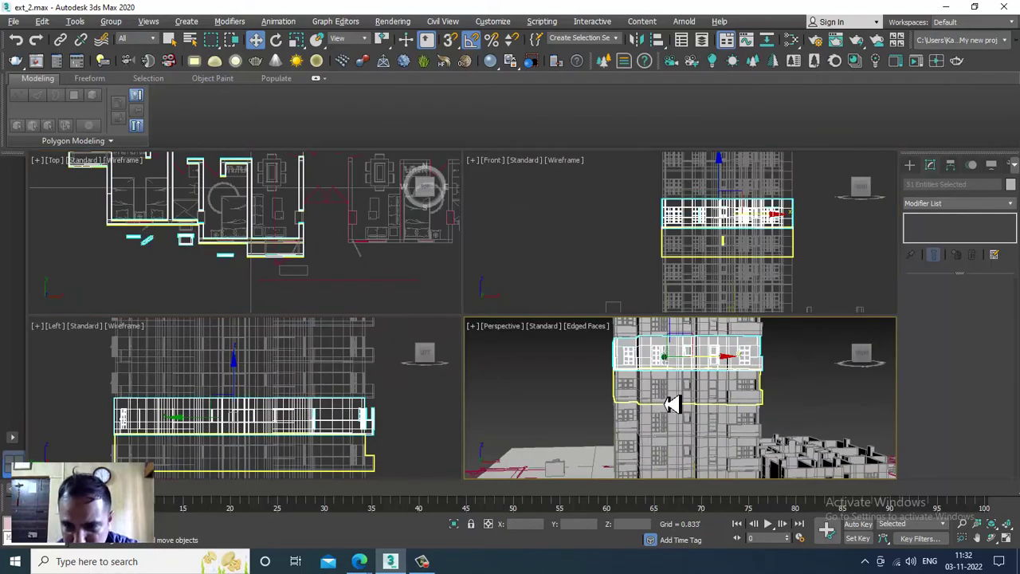
key("alt+w")
scroll(653, 358, "up", 3)
mouse_move(446, 287)
middle_mouse_down("alt")
mouse_move(489, 303)
mouse_move(537, 303)
mouse_move(452, 291)
middle_mouse_up("alt")
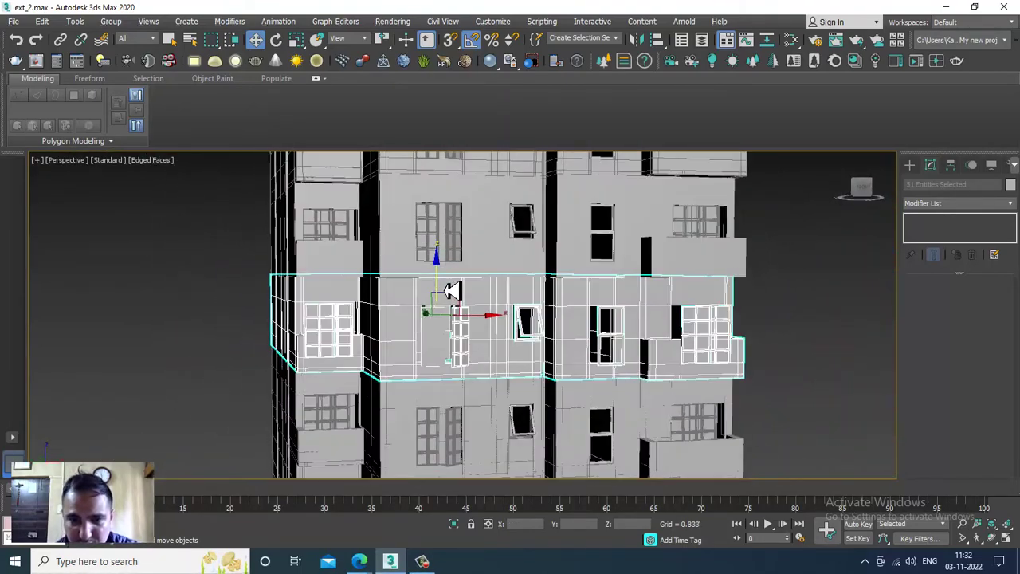
key("Delete")
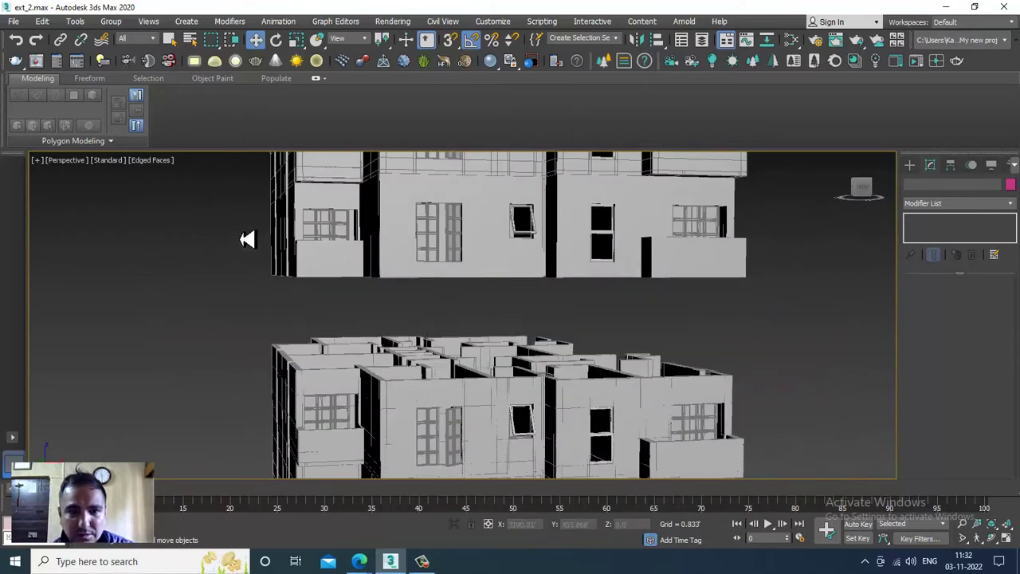
Select the complete storey above the gap in the Front view and copy it down one level to fill the gap.
key("alt+w")
left_click(763, 212)
key("alt+w")
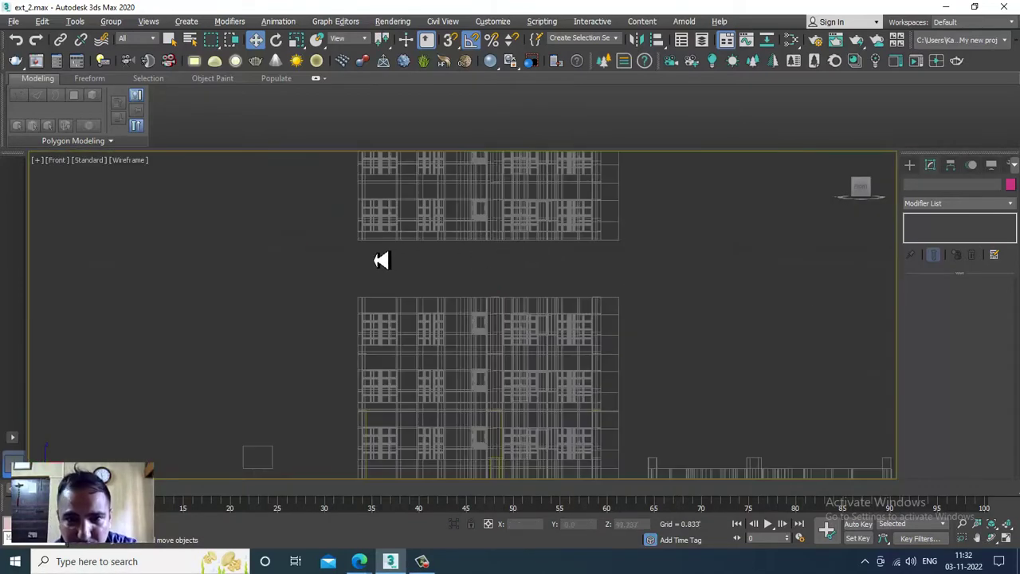
left_click_drag(747, 195, 747, 191)
middle_click_drag(505, 183, 542, 243)
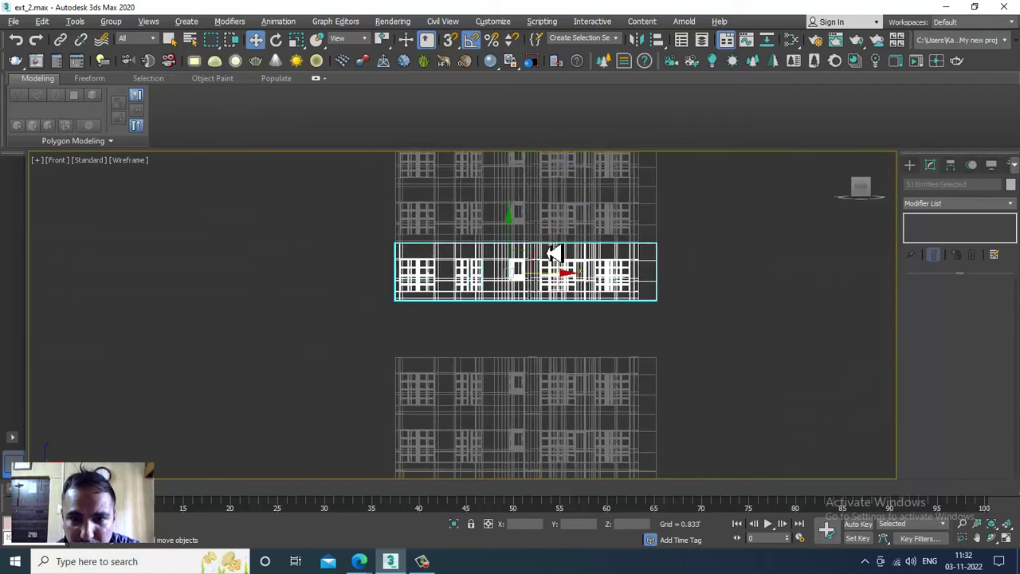
scroll(532, 244, "up", 2)
left_click_drag(504, 255, 530, 334, "shift")
left_click(524, 335)
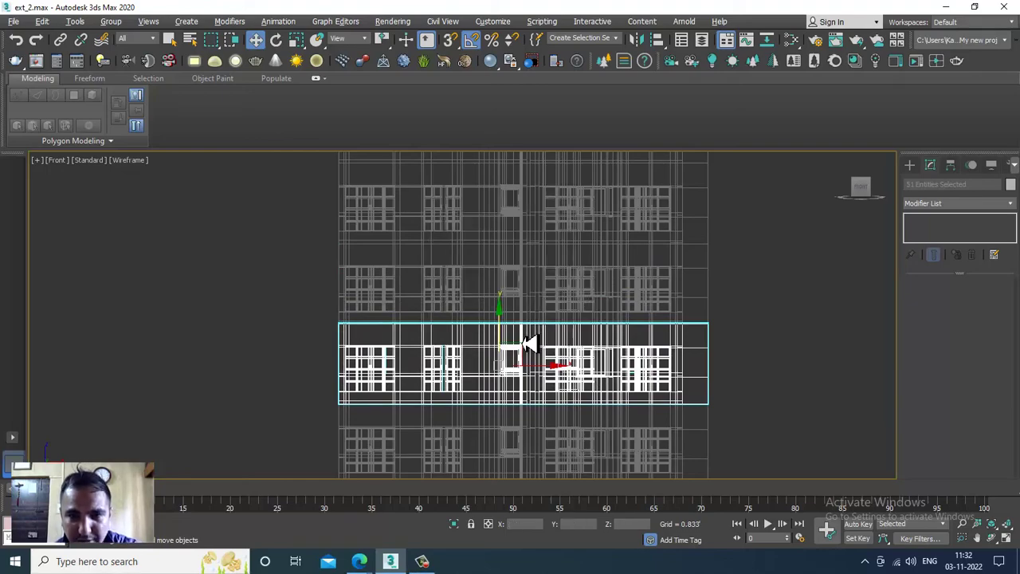
Extend the short green pillar nearer the balconies on the tower's side wall up to the roof slab, with a height of about 102.3'.
key("alt+w")
middle_click_drag(572, 404, 537, 392)
key("alt+w")
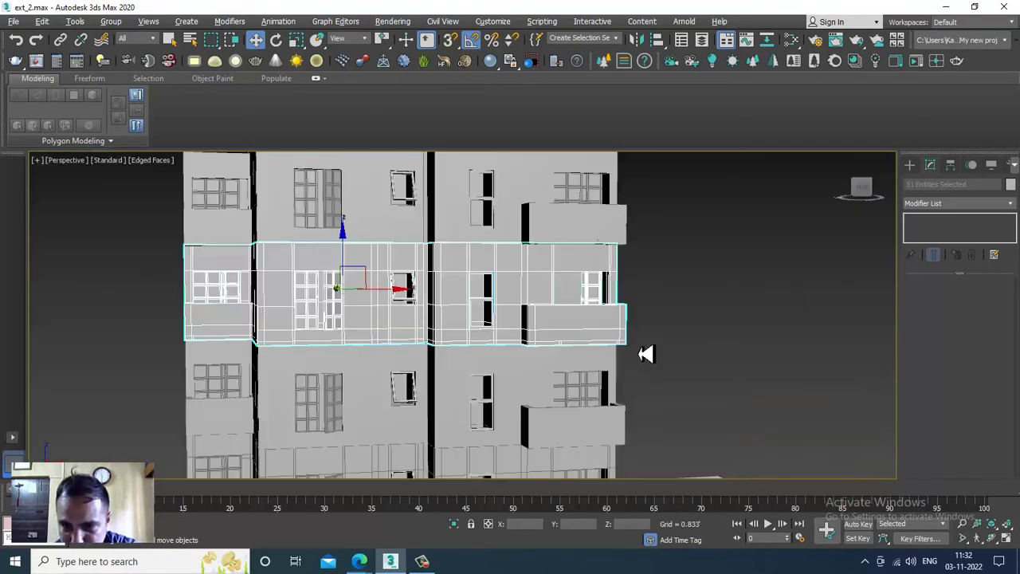
middle_click_drag(649, 352, 686, 329, "alt")
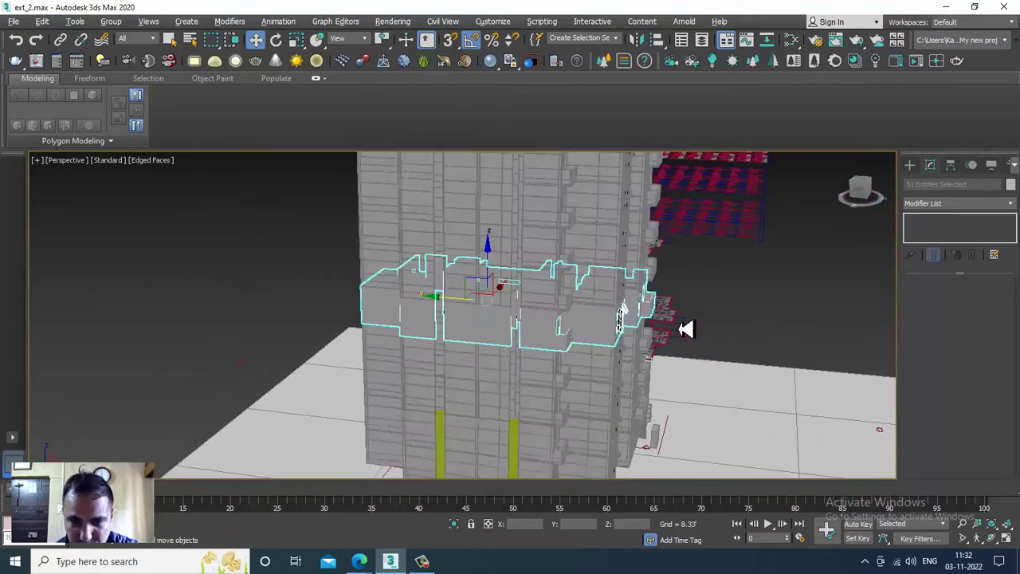
left_click(517, 434)
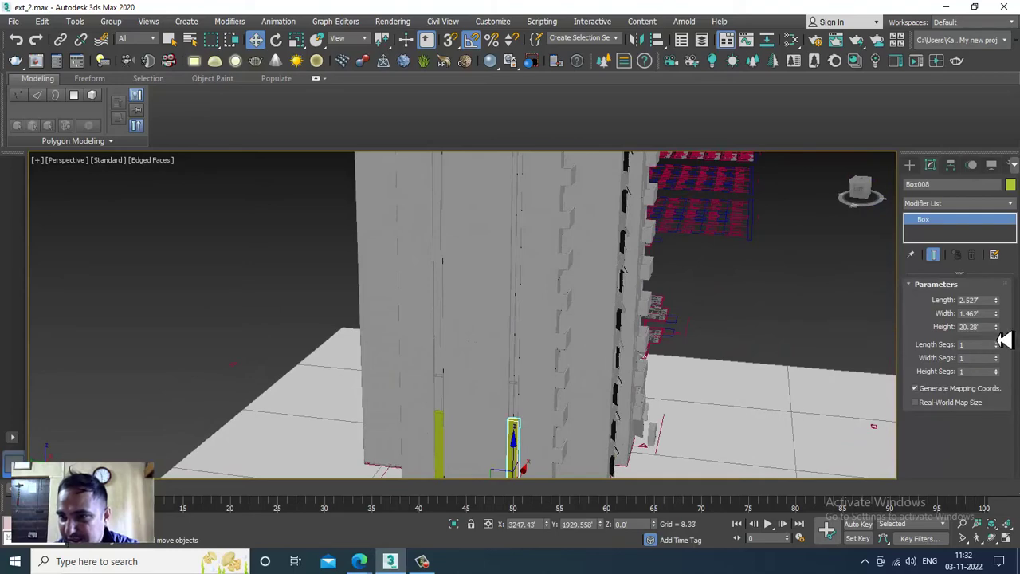
left_click_drag(996, 327, 994, 135)
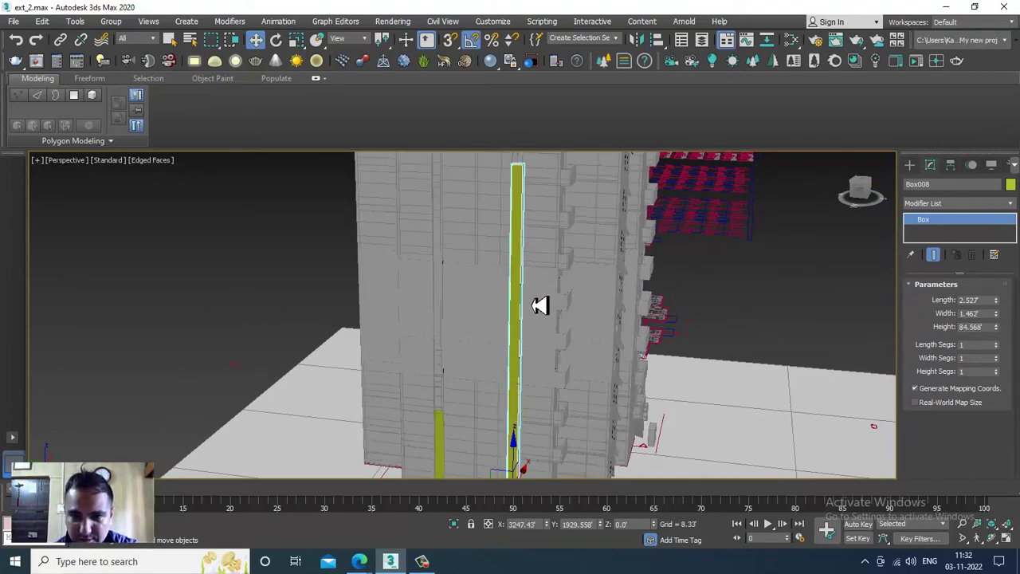
scroll(540, 306, "down", 5)
scroll(526, 329, "up", 4)
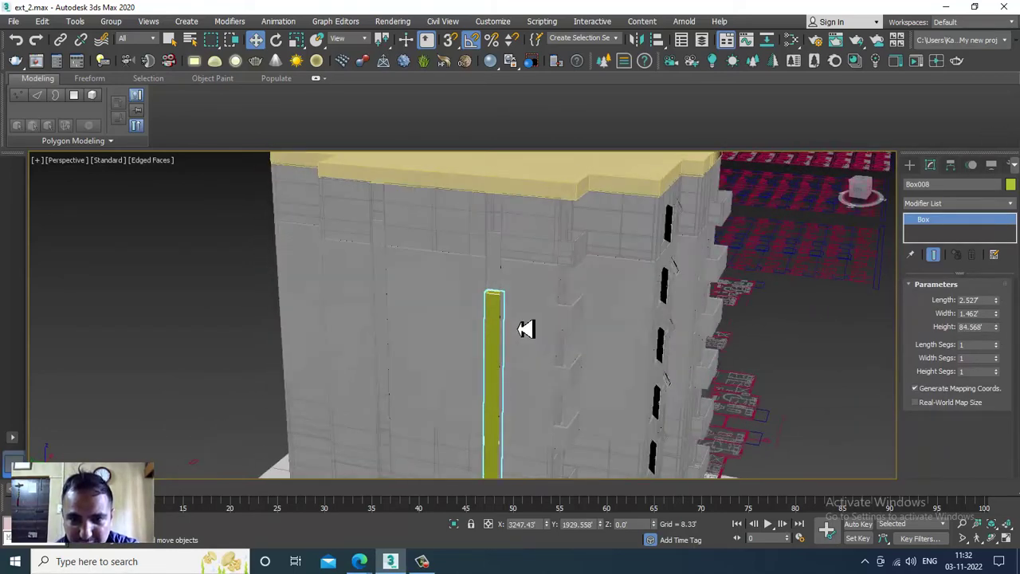
middle_click_drag(526, 330, 537, 325, "alt")
mouse_move(1001, 335)
left_mouse_down()
mouse_move(1002, 318)
mouse_move(1009, 324)
left_mouse_up()
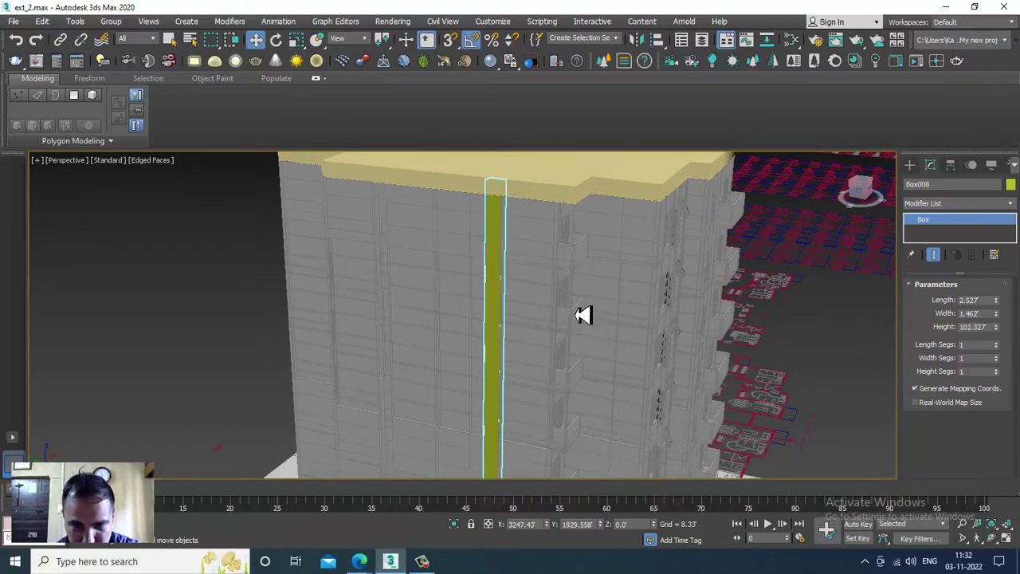
Extend the other short green pillar on the side wall up to the roof slab, with a height of about 100.9'.
middle_click_drag(584, 315, 615, 231)
middle_click_drag(472, 413, 516, 246)
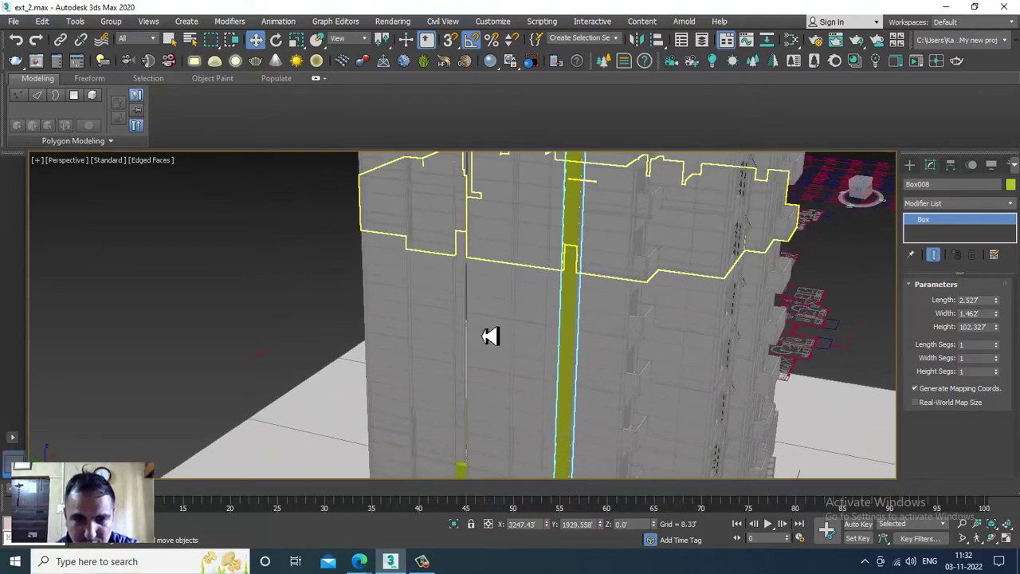
left_click(470, 477)
left_click_drag(998, 329, 962, 157)
middle_click_drag(607, 286, 633, 375)
left_click_drag(1002, 329, 1009, 313)
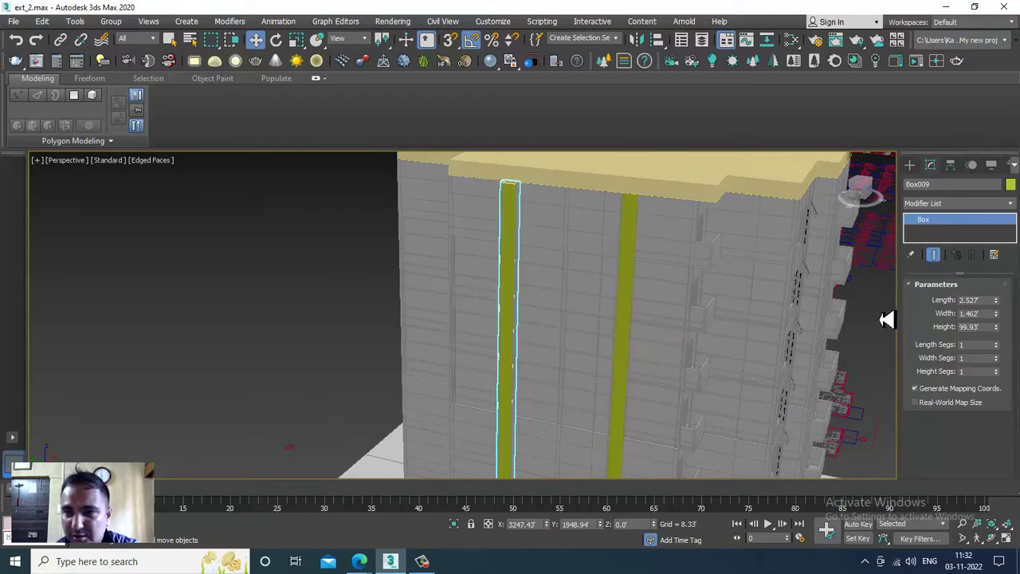
scroll(877, 320, "down", 2)
scroll(666, 256, "up", 2)
middle_click_drag(666, 256, 664, 284)
scroll(671, 284, "up", 2)
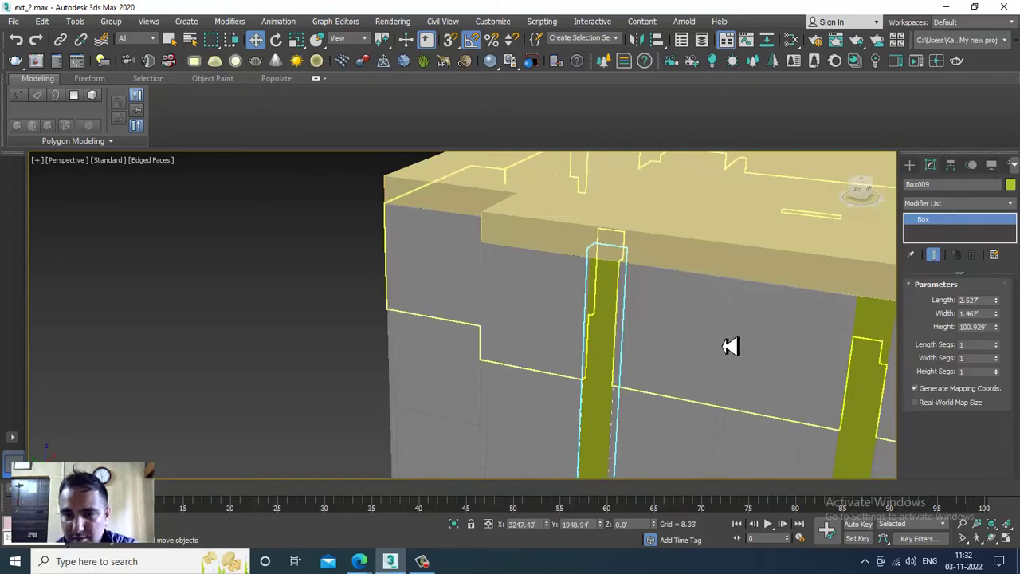
Select all the tower's storeys in the Front view and remove the adjoining low building from the selection.
scroll(723, 347, "down", 2)
middle_click_drag(542, 236, 491, 258, "alt")
scroll(490, 257, "down", 4)
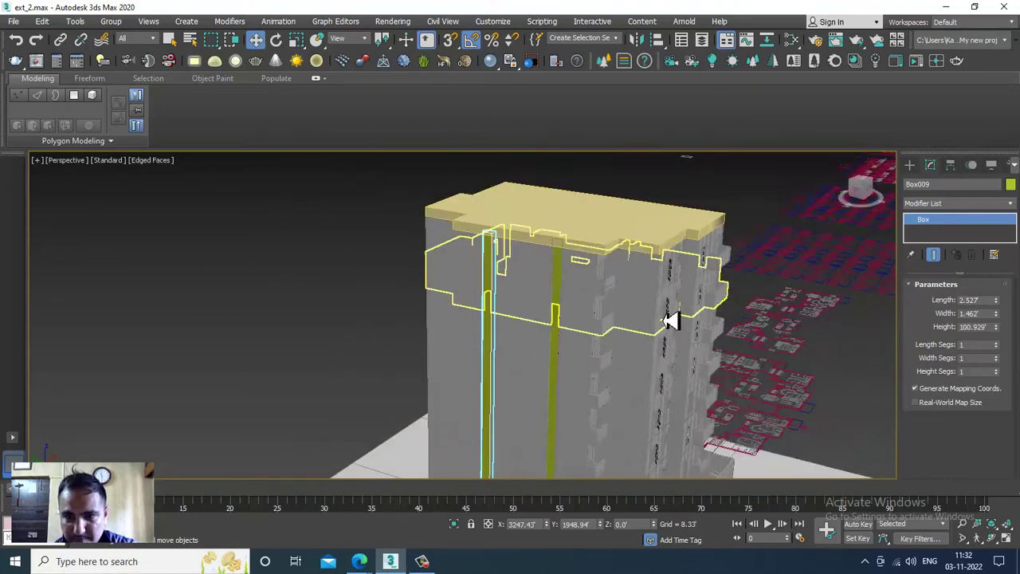
key("alt+w")
key("alt+w")
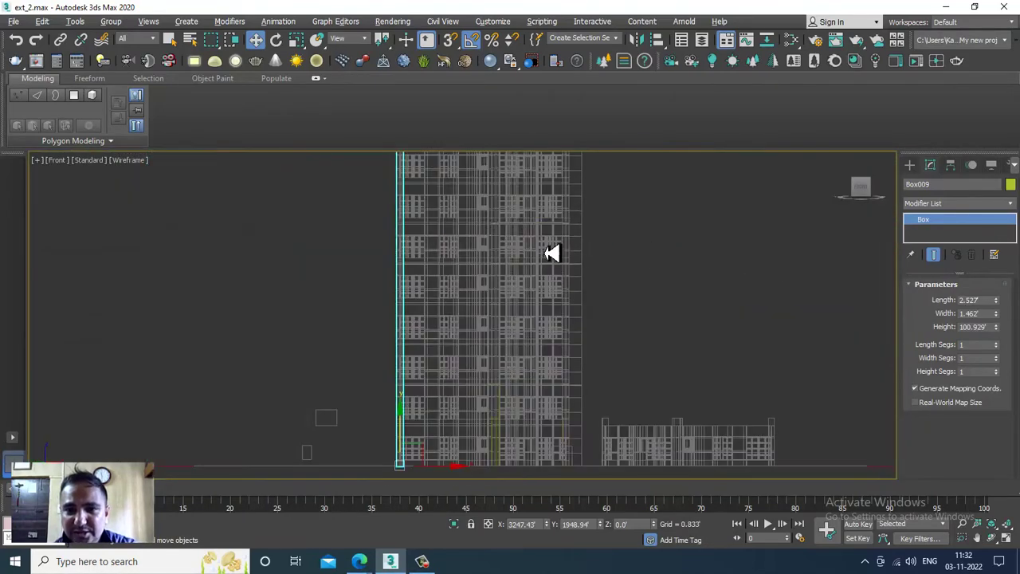
scroll(573, 247, "down", 4)
middle_click_drag(629, 265, 632, 233)
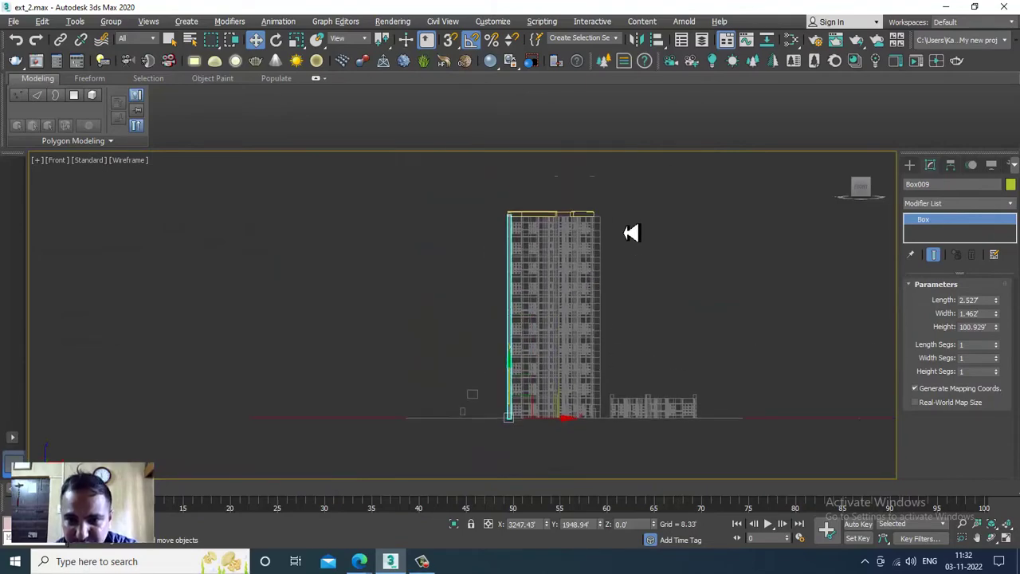
key("ctrl+a")
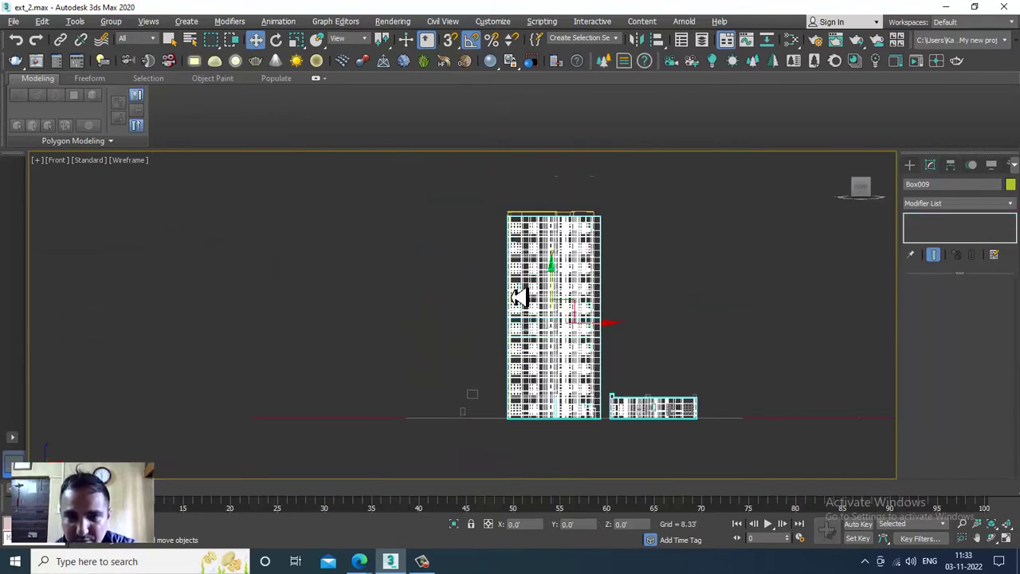
key("alt+w")
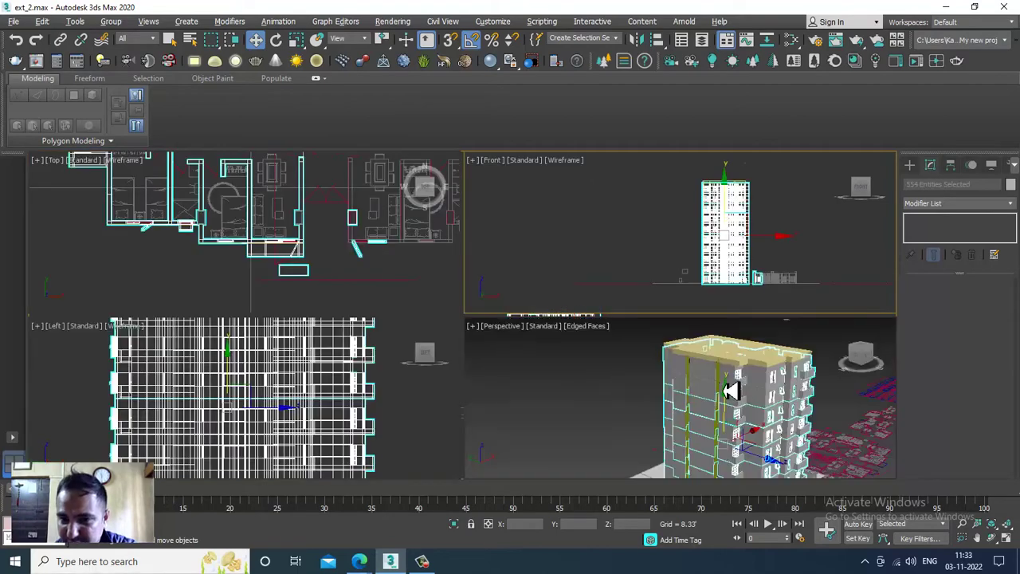
key("alt+w")
middle_click_drag(681, 362, 642, 372, "alt")
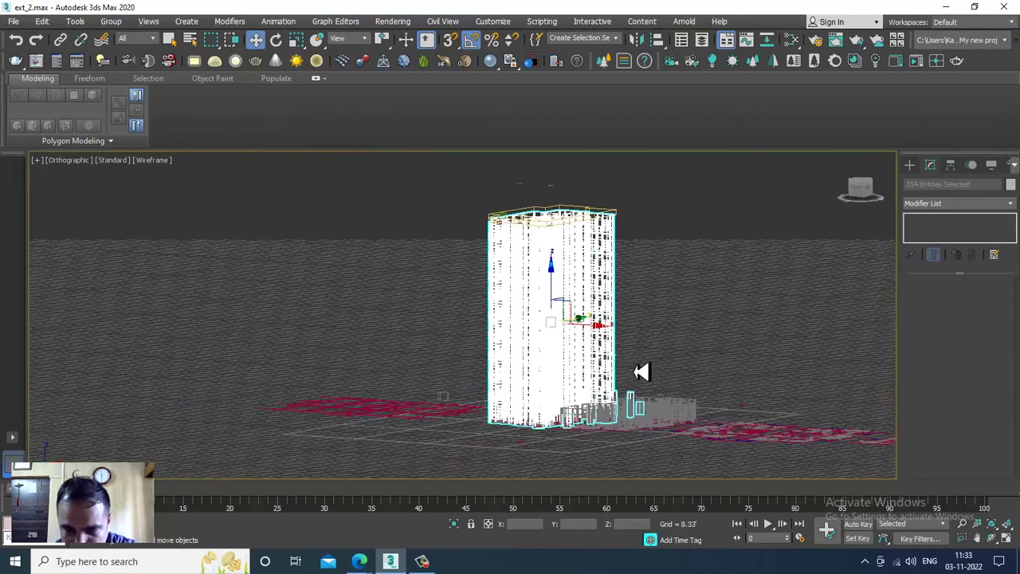
key("f")
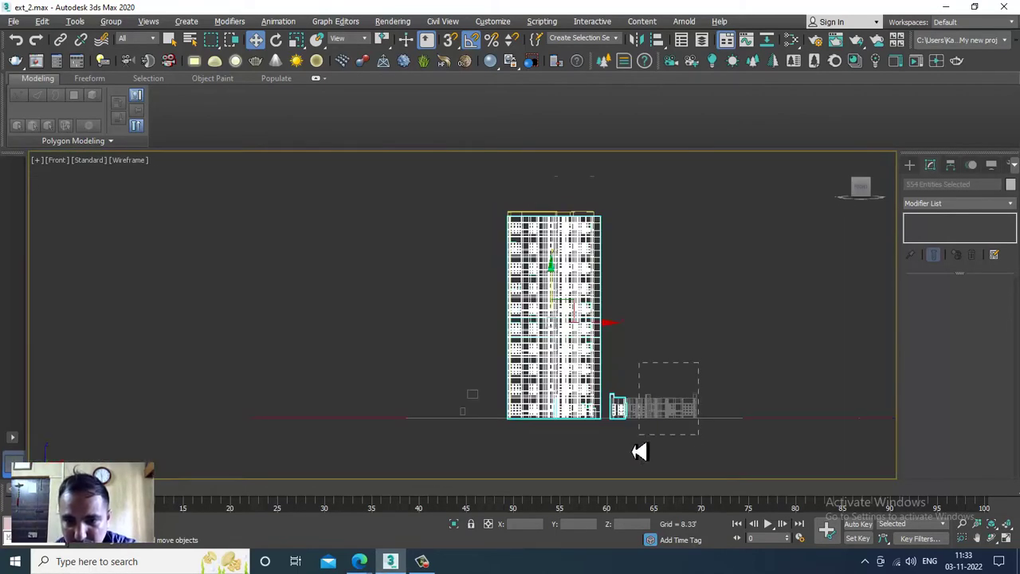
left_click_drag(611, 449, 698, 362, "alt")
Assign the brown custom object colour to the selected tower storeys and clear the selection.
key("alt+w")
right_click(741, 402)
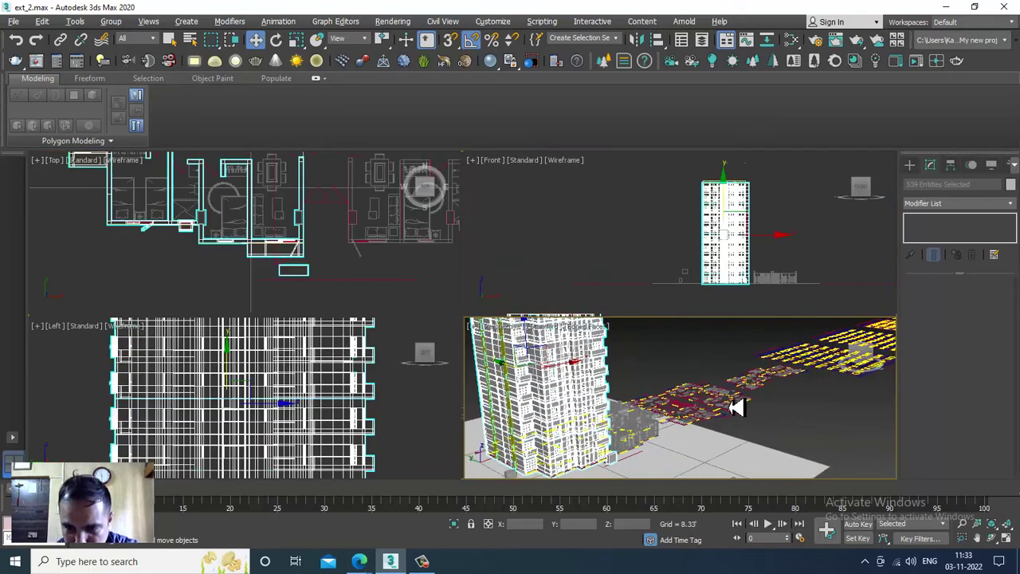
key("alt+w")
middle_click_drag(708, 391, 746, 364, "alt")
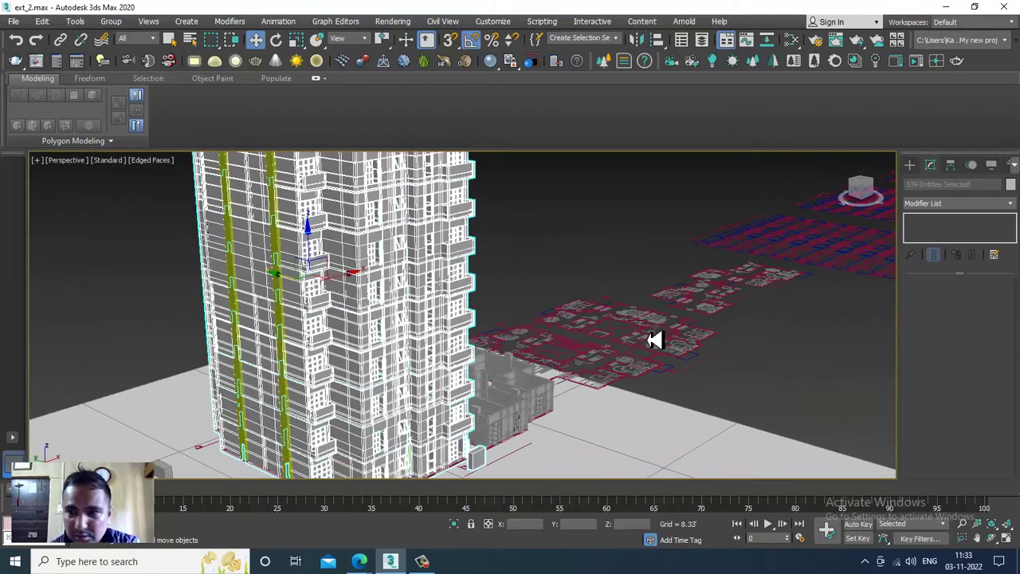
left_click(1010, 185)
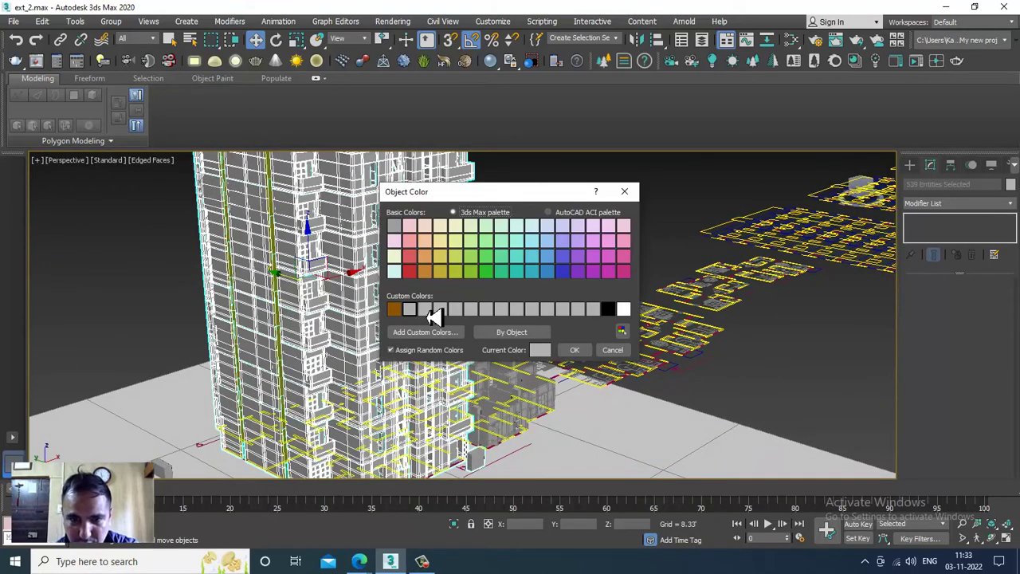
left_click(395, 310)
left_click(574, 350)
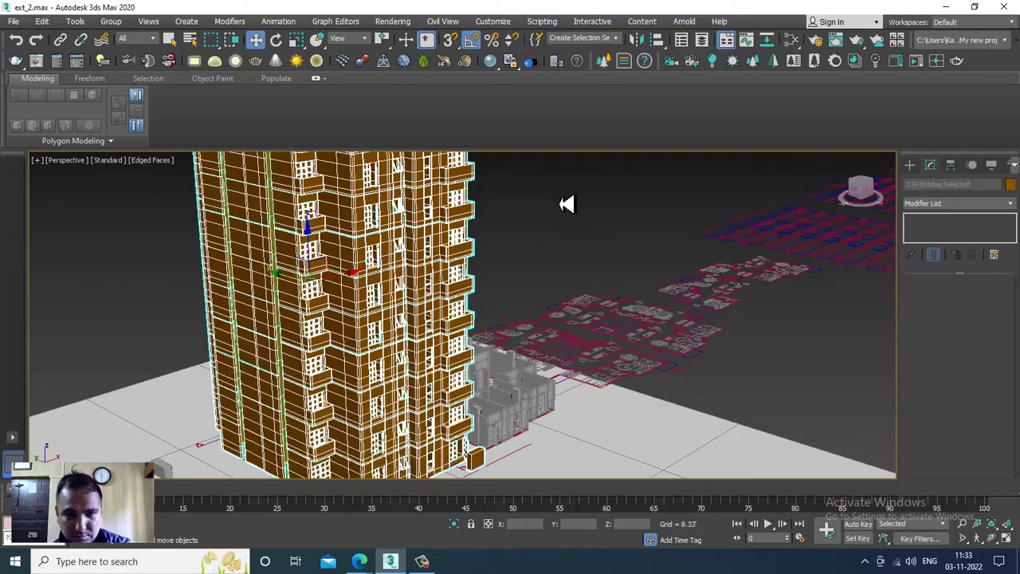
left_click(564, 204)
Select the top storey's two balcony window panels and the narrow framed window beside that balcony on the tower's front.
middle_click_drag(521, 289, 498, 294, "alt")
key("F4")
scroll(580, 350, "down", 4)
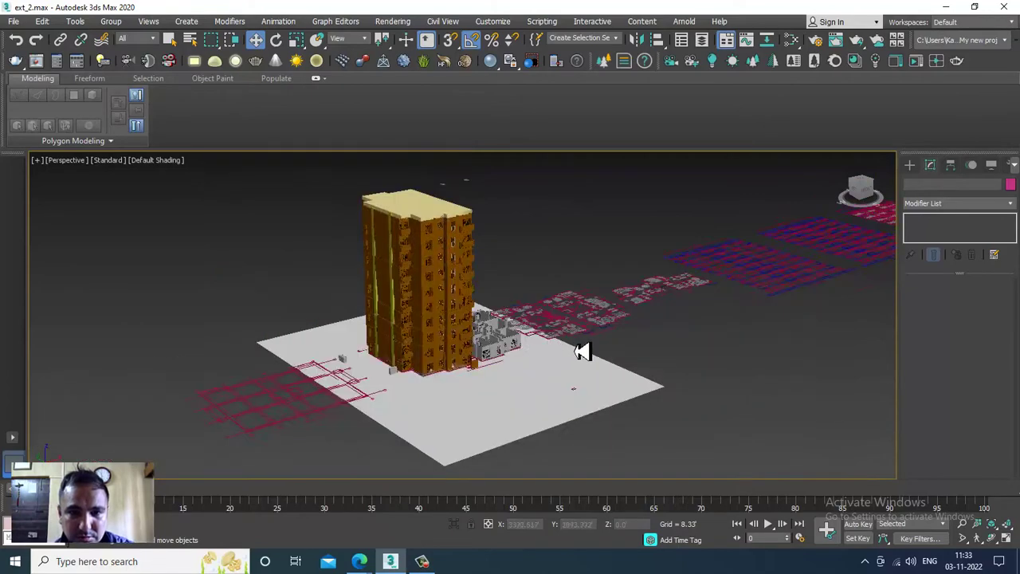
key("F4")
scroll(484, 266, "up", 6)
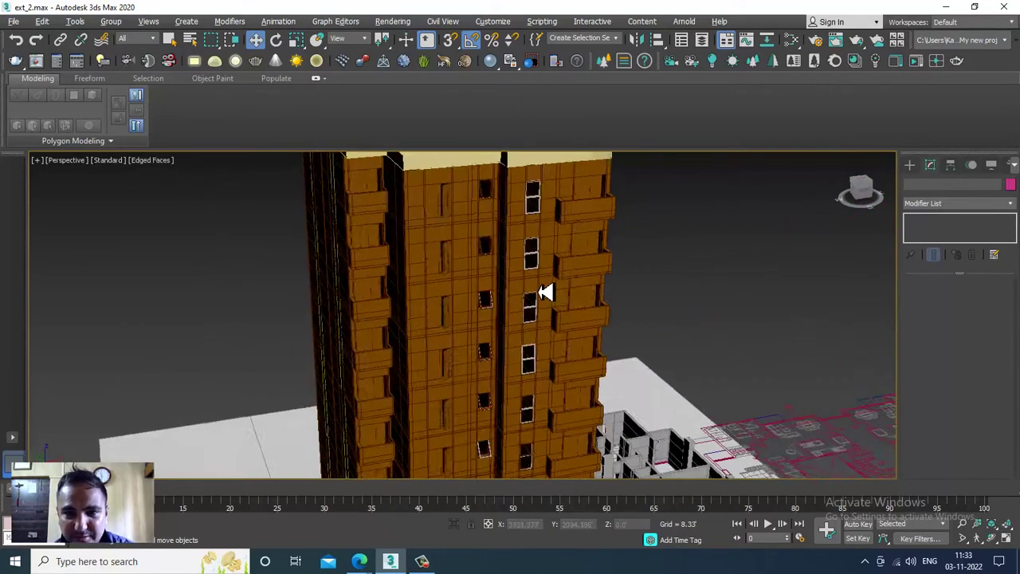
scroll(545, 293, "up", 5)
left_click(602, 197)
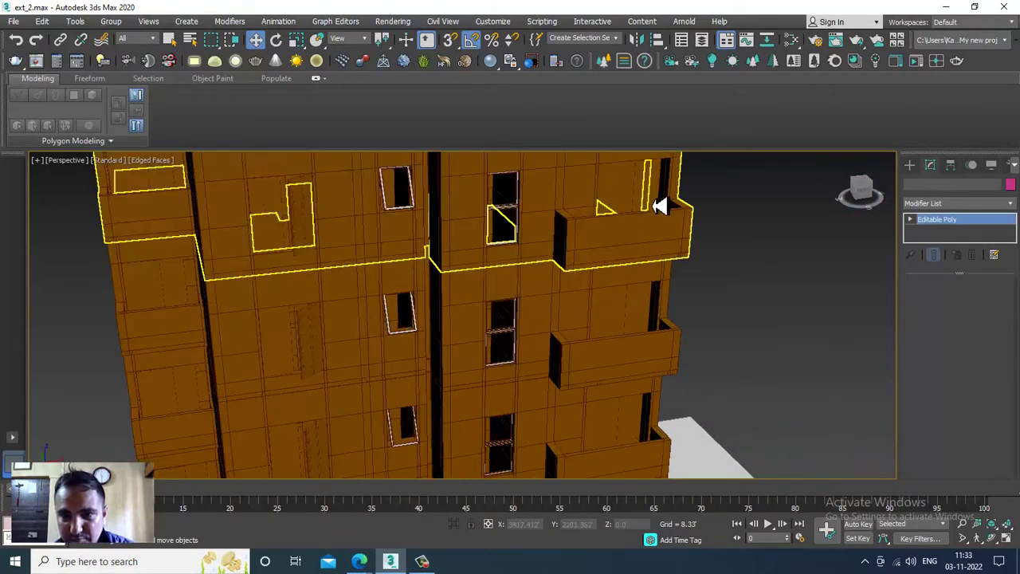
middle_click_drag(653, 205, 620, 325)
left_click(639, 308)
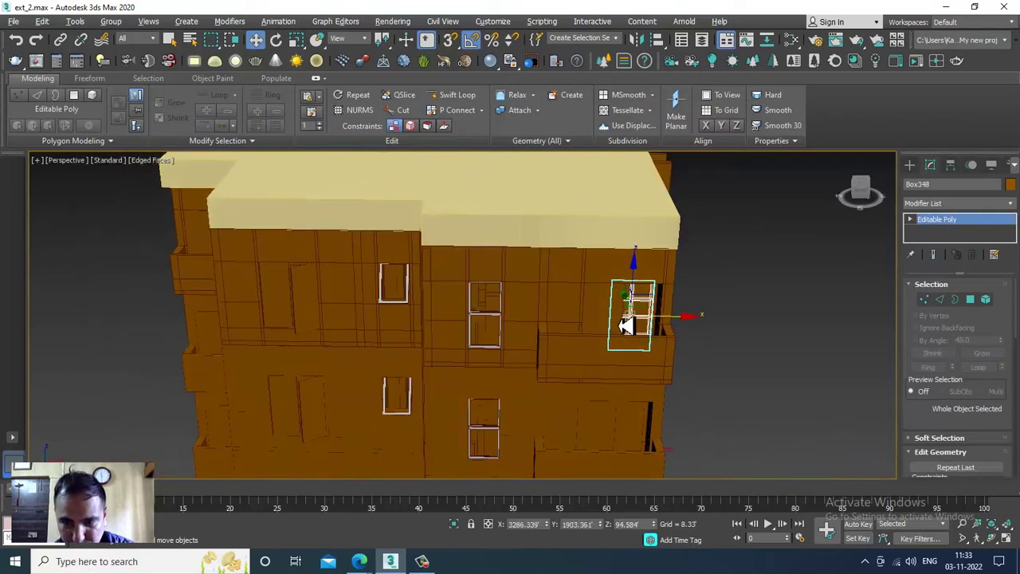
left_click(608, 321, "ctrl")
left_click(485, 313, "ctrl")
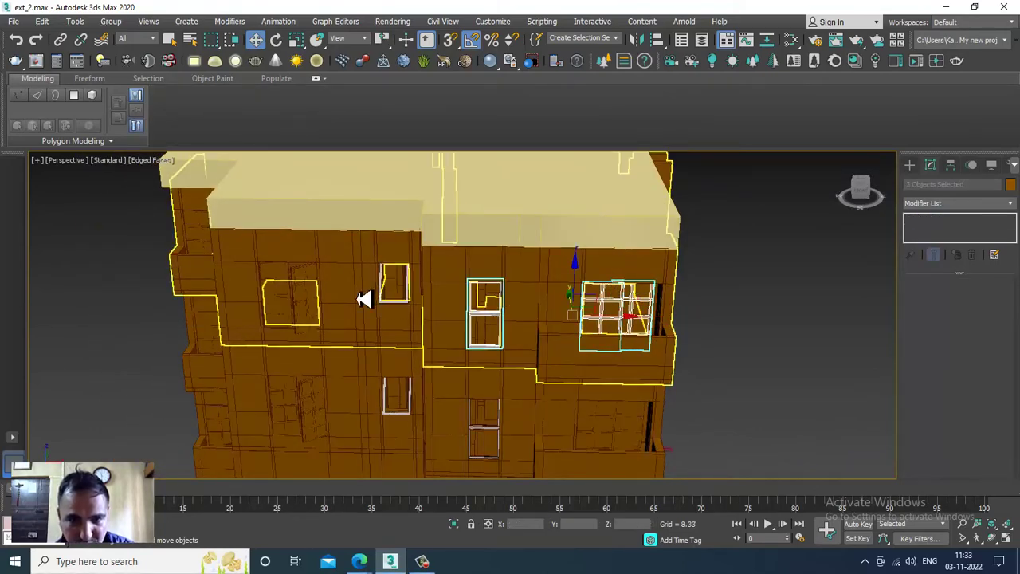
Add the top storey's small window and shutter pair, plus the two uppermost balcony windows beside the pillared side wall, to the selection.
left_click(408, 292, "ctrl")
left_click(277, 307, "ctrl")
left_click(318, 306, "ctrl")
middle_click_drag(312, 291, 241, 358, "alt")
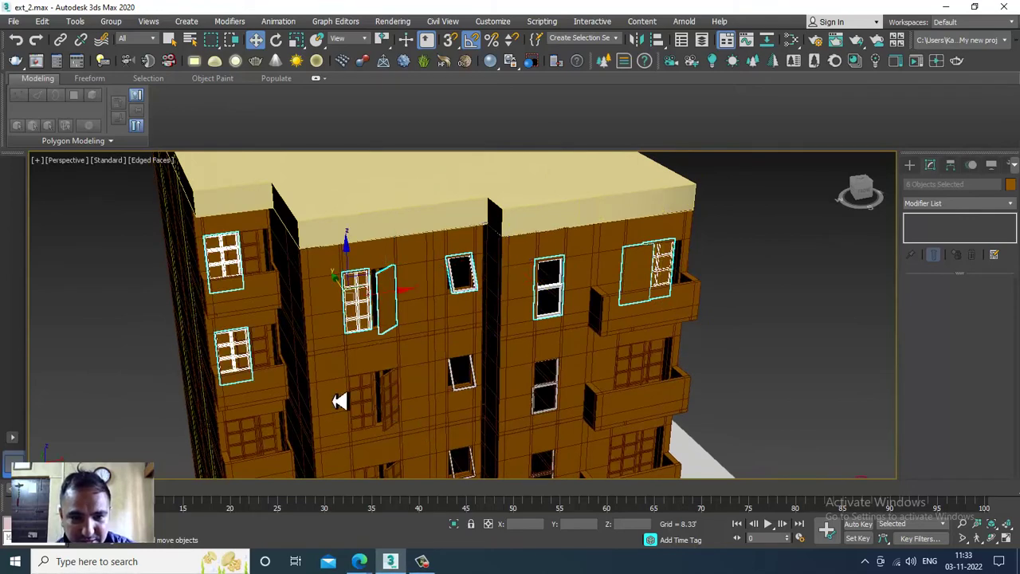
left_click(266, 362, "ctrl")
left_click(261, 262, "ctrl")
Add the third balcony window from the roof and the second storey's shutter pair to the selection.
middle_click_drag(421, 307, 503, 273)
left_click(325, 408, "ctrl")
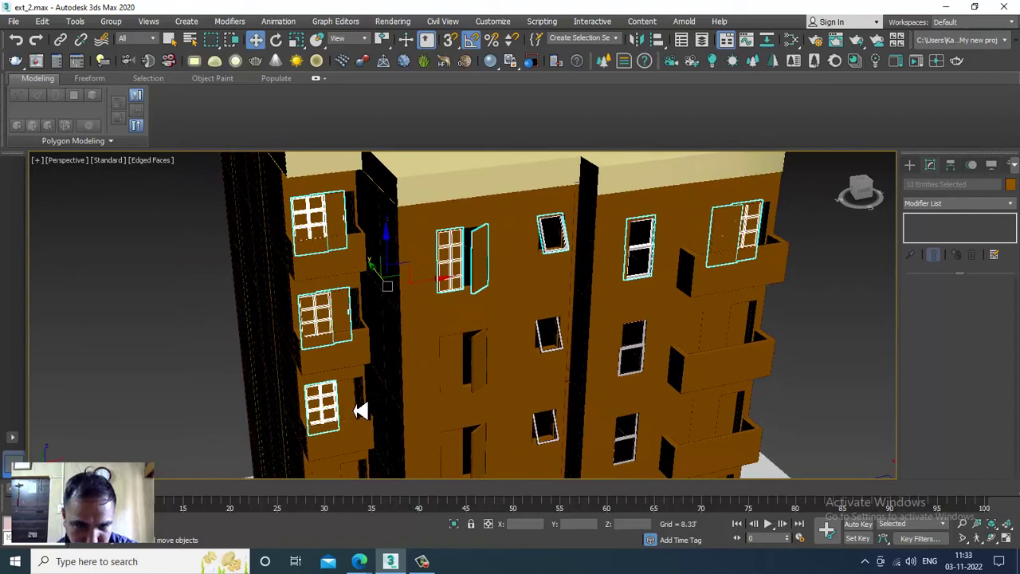
left_click(465, 374, "ctrl")
left_click(478, 369, "ctrl")
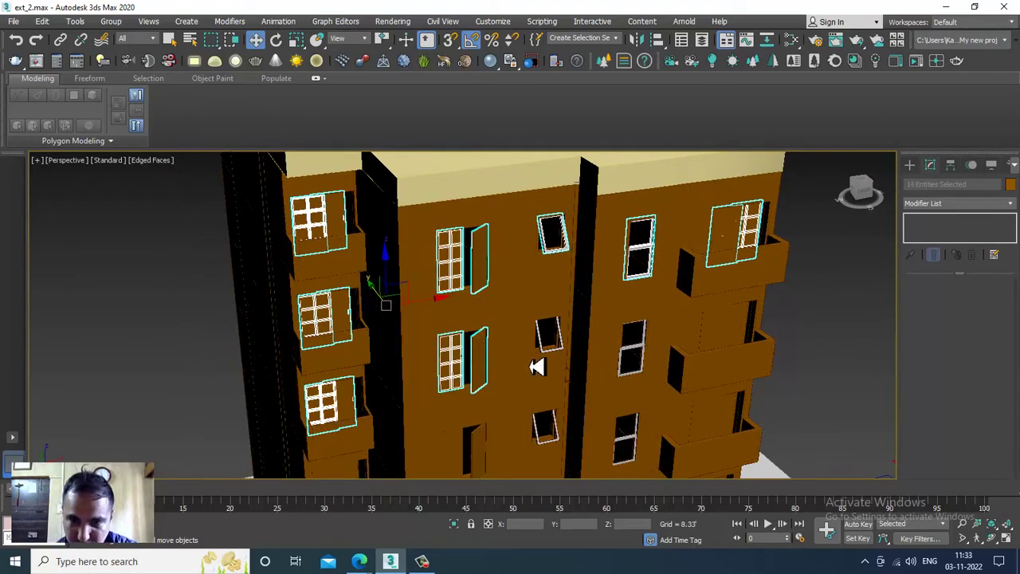
Add the fourth balcony window from the roof and the shutter pair of the third storey down to the selection.
middle_click_drag(490, 376, 531, 194)
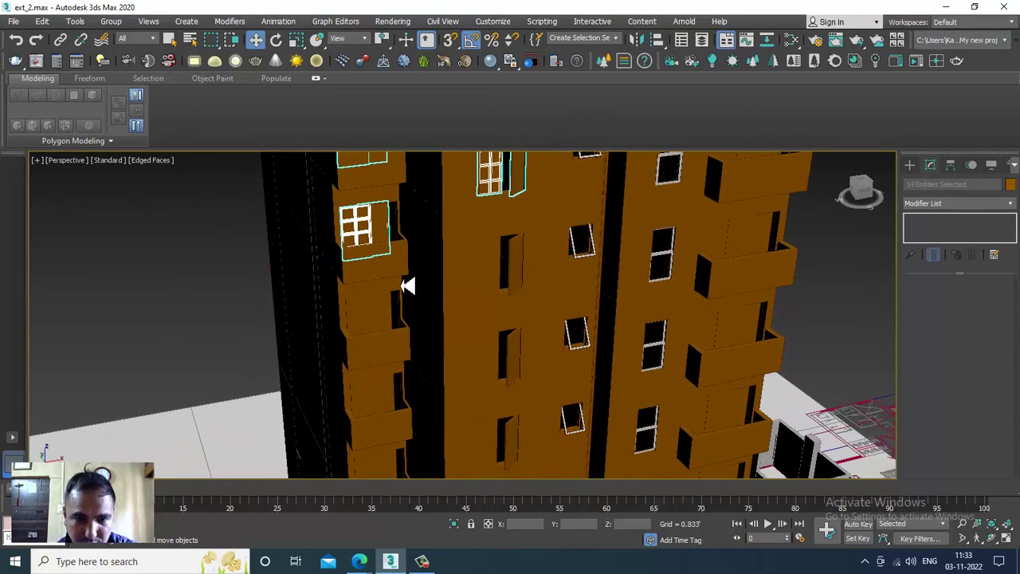
left_click(366, 323, "ctrl")
left_click(390, 324, "ctrl")
left_click(517, 271, "ctrl")
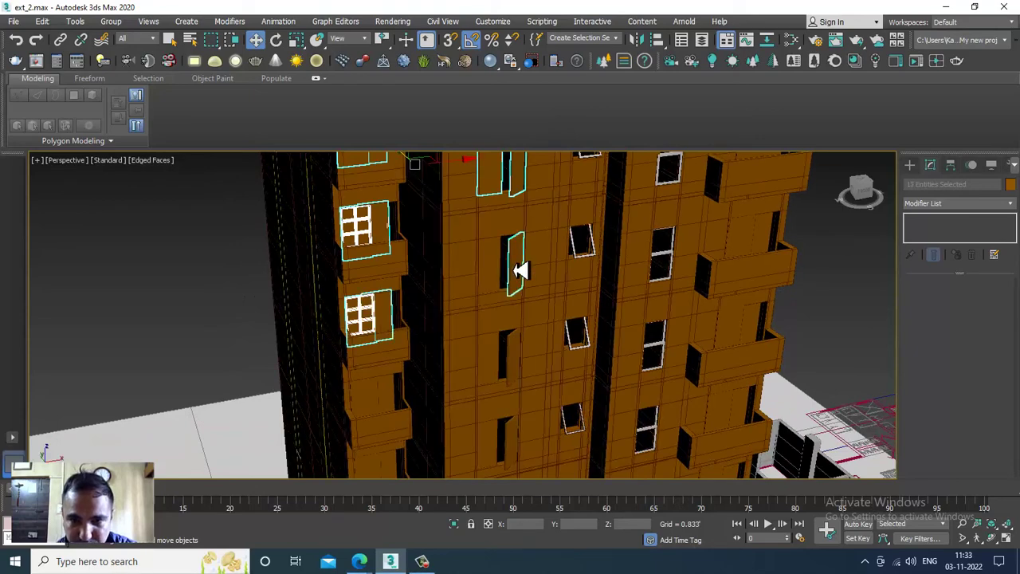
left_click(492, 239, "ctrl")
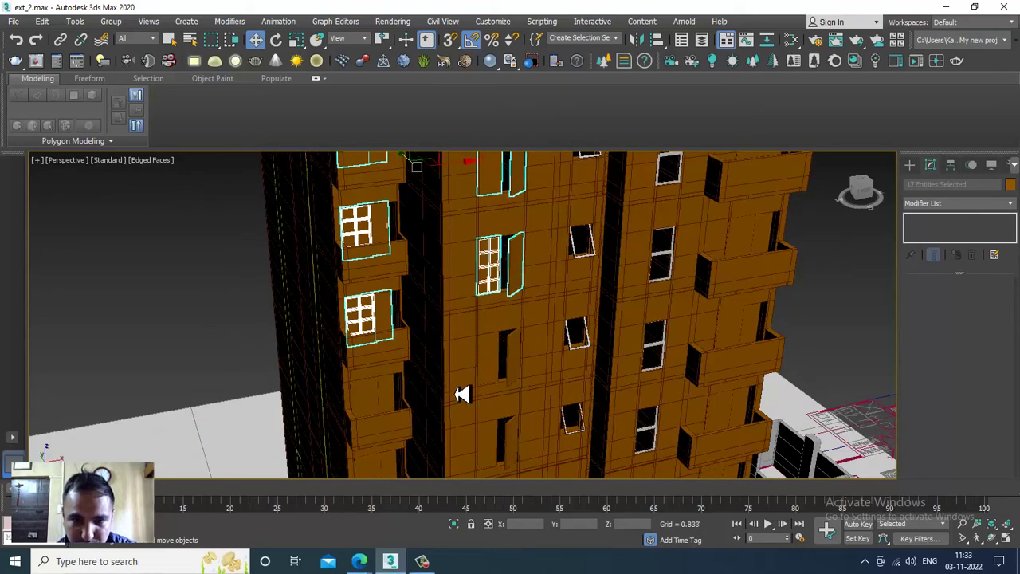
Add the fourth storey's shutter pair and the fifth and sixth balcony windows from the roof to the selection.
left_click(499, 364, "ctrl")
left_click(519, 364, "ctrl")
left_click(377, 396, "ctrl")
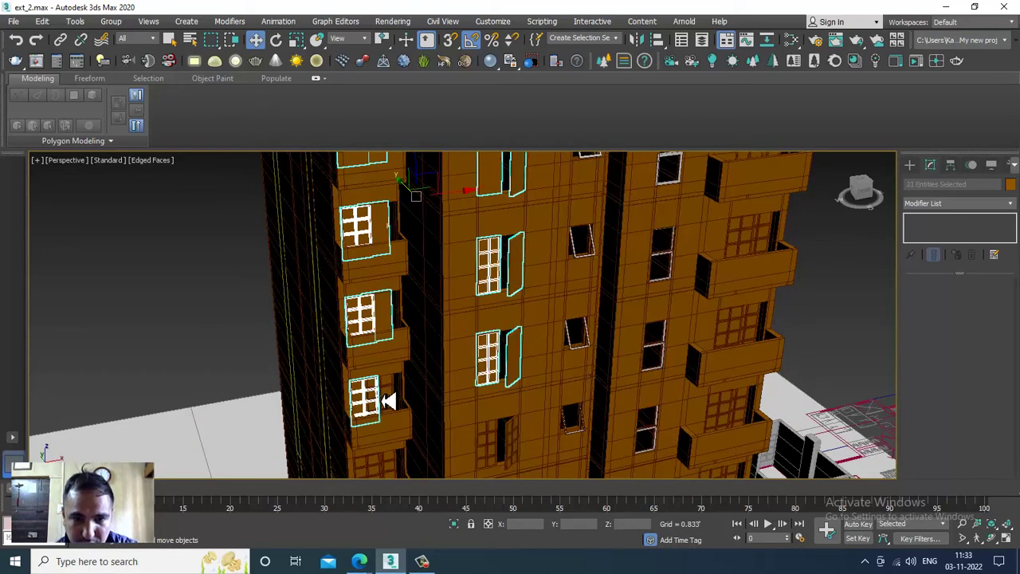
left_click(390, 401, "ctrl")
middle_click_drag(409, 314, 405, 229)
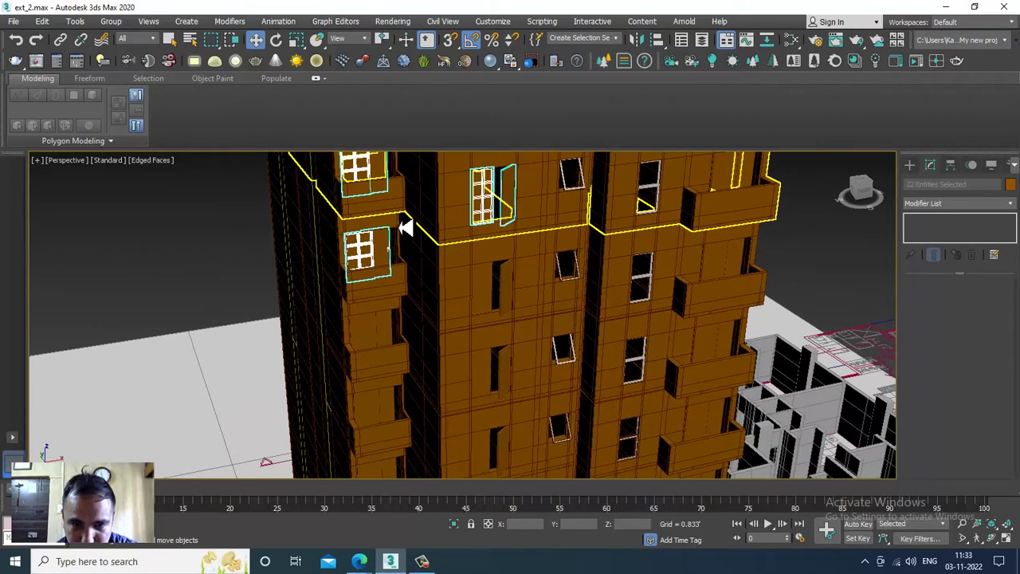
left_click(389, 337, "ctrl")
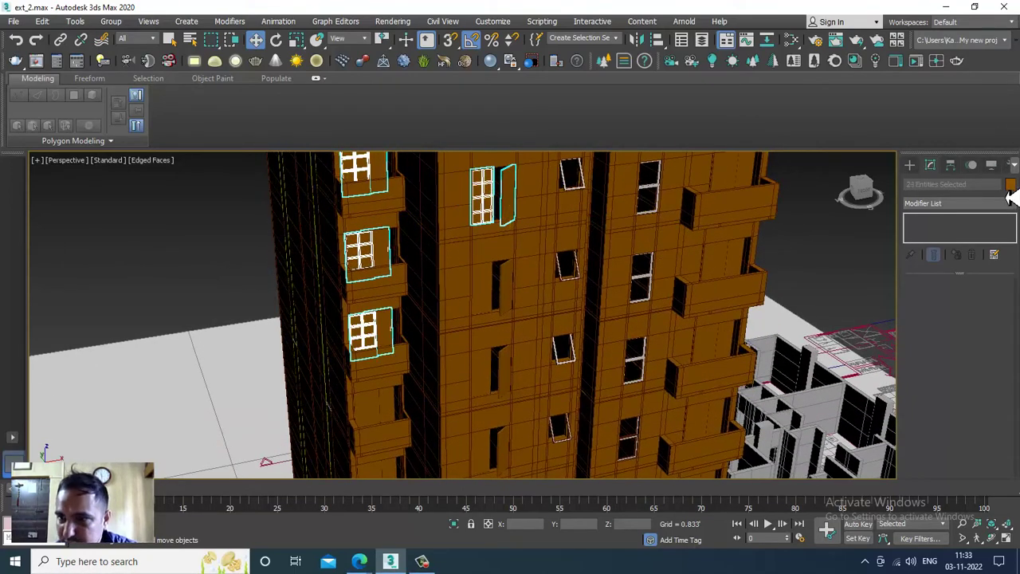
Assign the light grey custom object colour to the selected windows and shutters and clear the selection.
left_click(1010, 185)
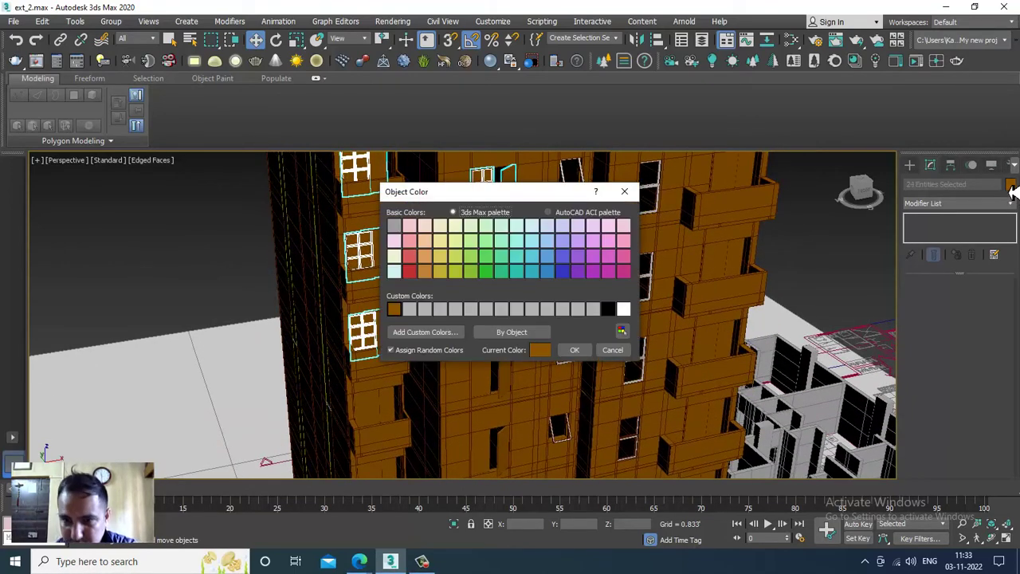
left_click(594, 309)
left_click(574, 350)
left_click(248, 250)
Select both panels of the next three brown balcony windows below the grey ones, in the column beside the pillared side wall.
scroll(585, 269, "down", 5)
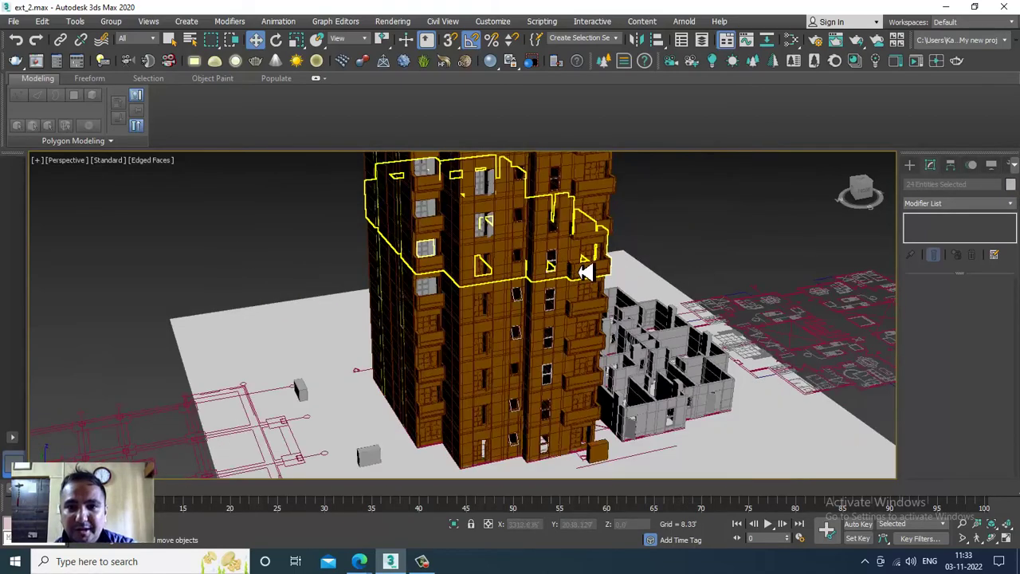
scroll(520, 185, "up", 4)
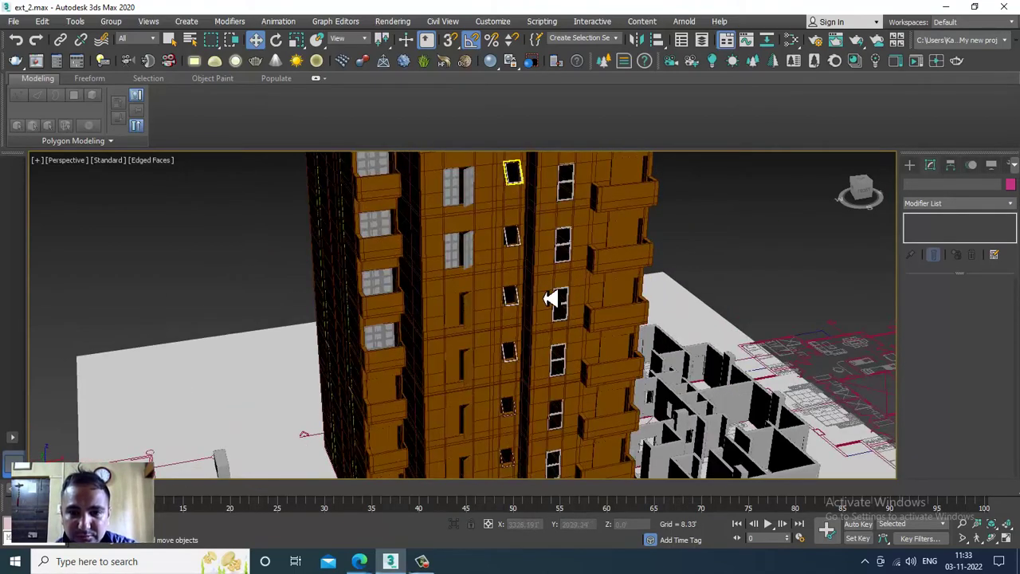
middle_click_drag(611, 246, 640, 157)
scroll(440, 279, "up", 3)
left_click(400, 309)
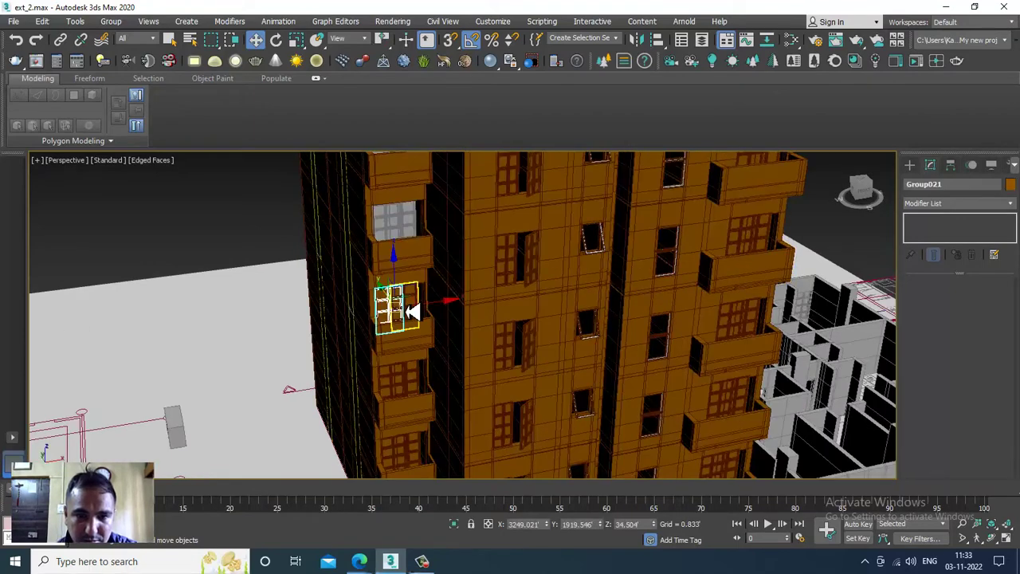
left_click(398, 391, "ctrl")
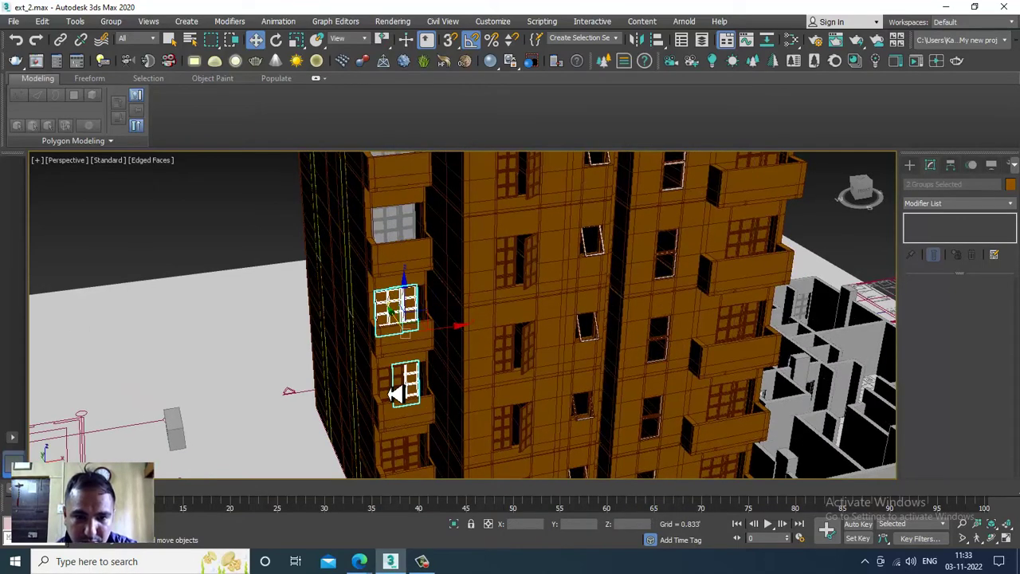
middle_click_drag(457, 428, 472, 277)
left_click(393, 422, "ctrl")
left_click(401, 466, "ctrl")
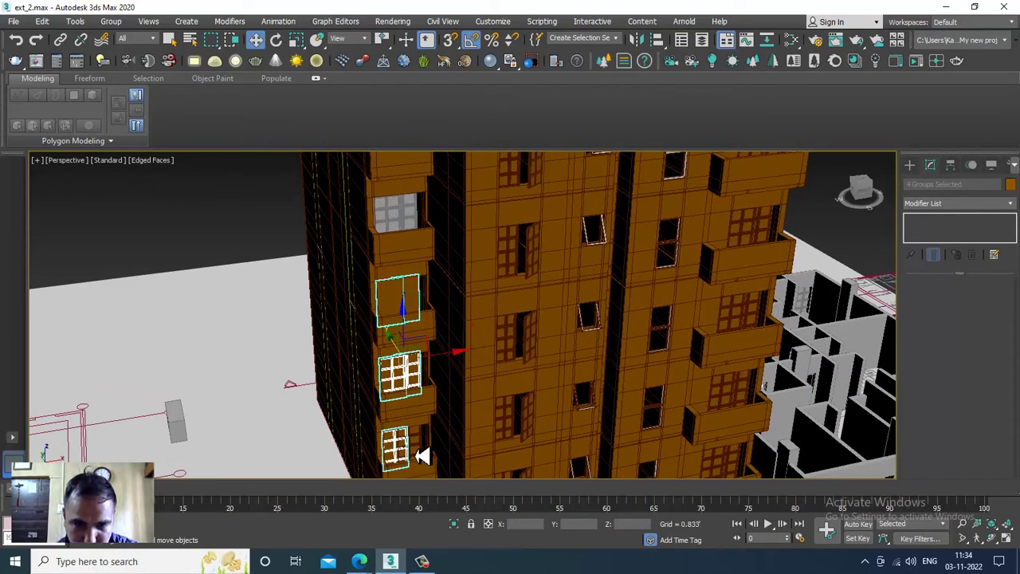
left_click(415, 455, "ctrl")
Add the two ground-storey windows near the pillared side wall and the shutter pair one storey above to the selection.
scroll(425, 406, "down", 3)
middle_click_drag(426, 383, 429, 267)
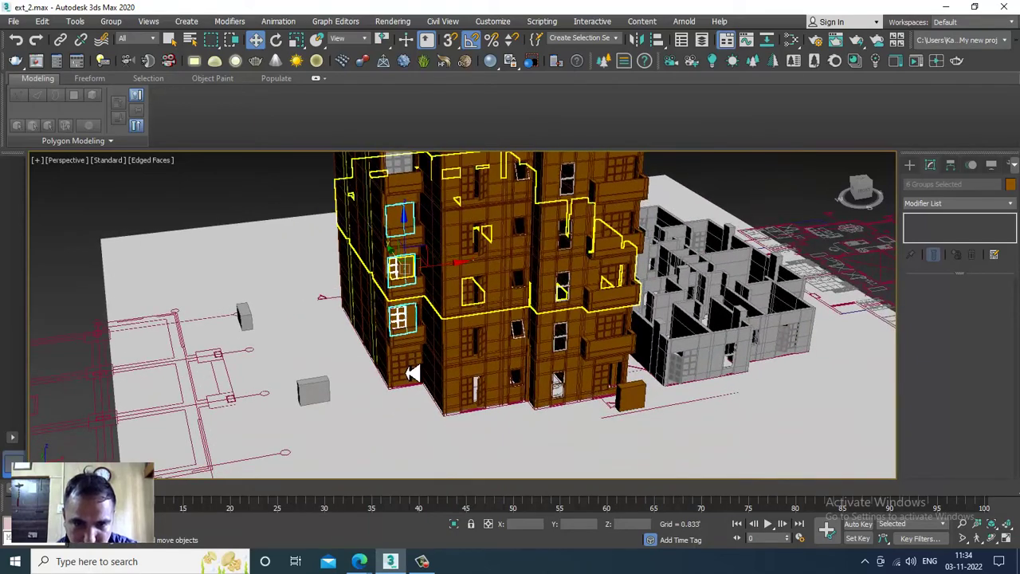
left_click(410, 373, "ctrl")
left_click(471, 396, "ctrl")
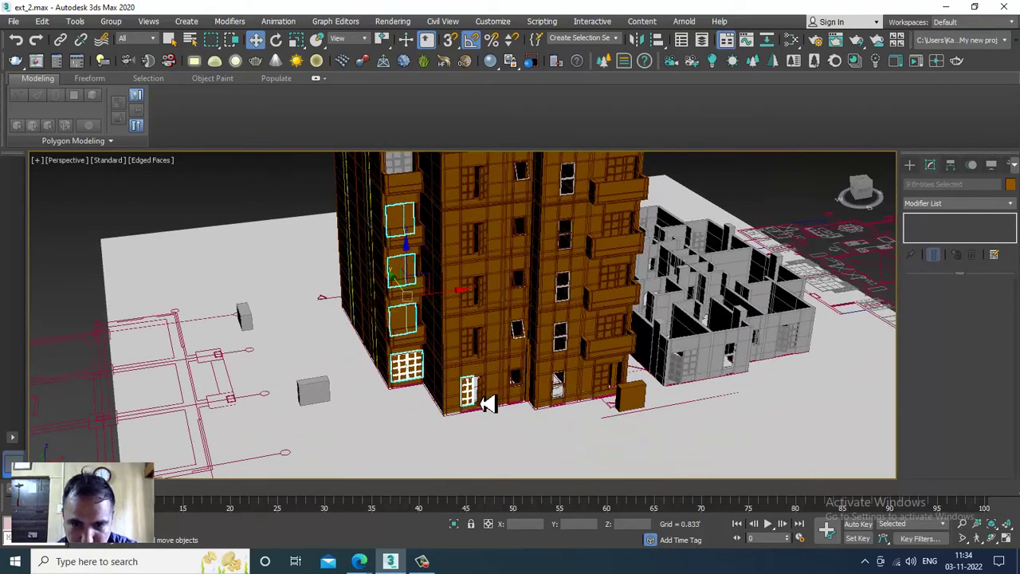
left_click(478, 343, "ctrl")
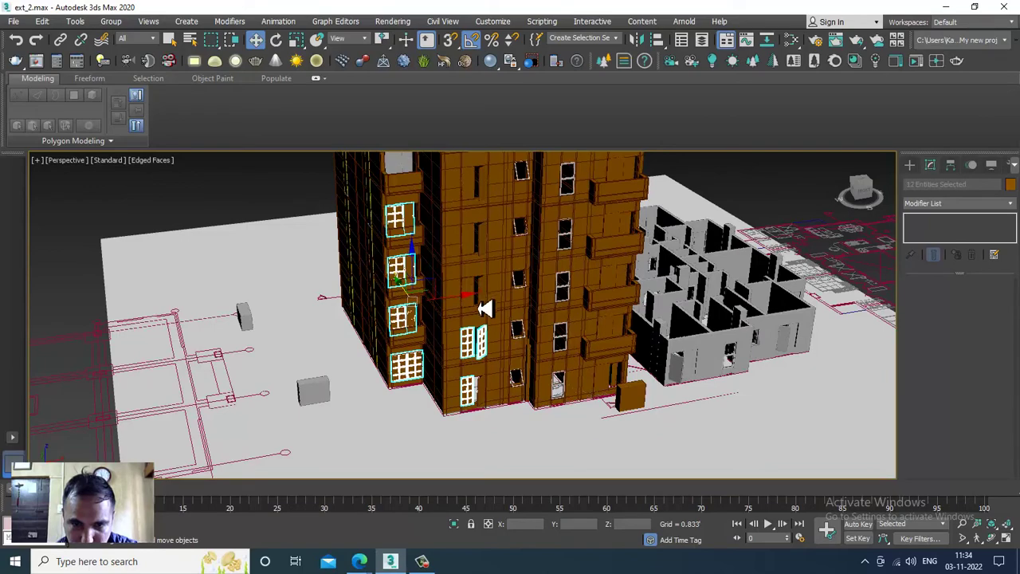
Add the remaining brown shutter pairs on the storeys above, up to the grey ones, to the selection.
left_click(470, 293, "ctrl")
scroll(471, 296, "up", 5)
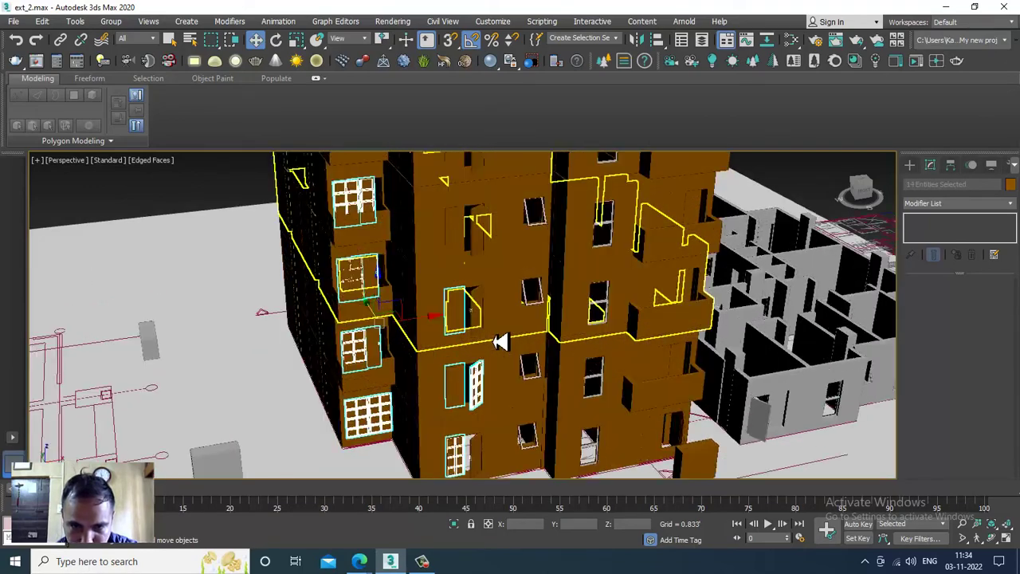
left_click(470, 295, "ctrl")
middle_click_drag(494, 396, 471, 467)
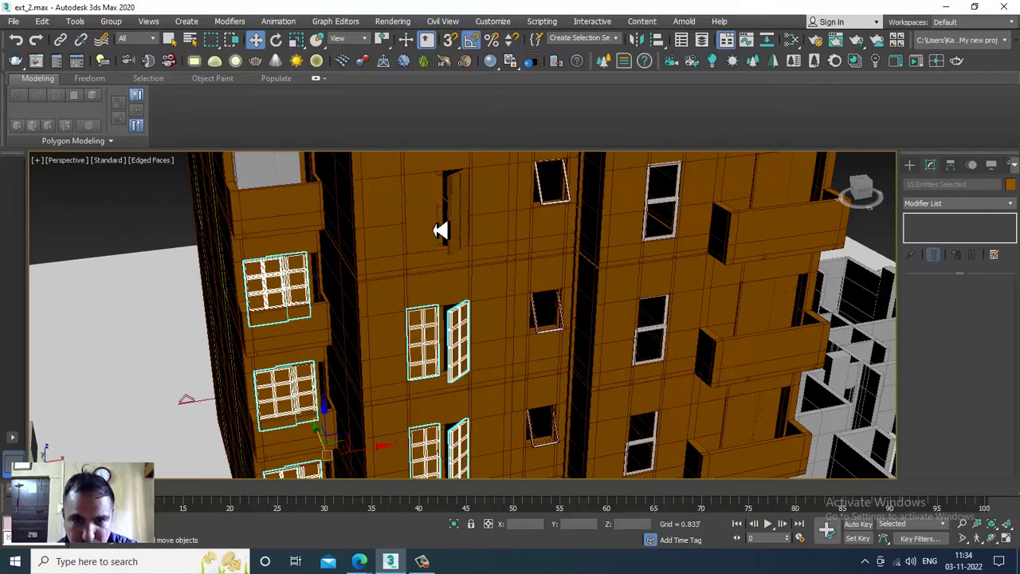
middle_click_drag(485, 393, 462, 485)
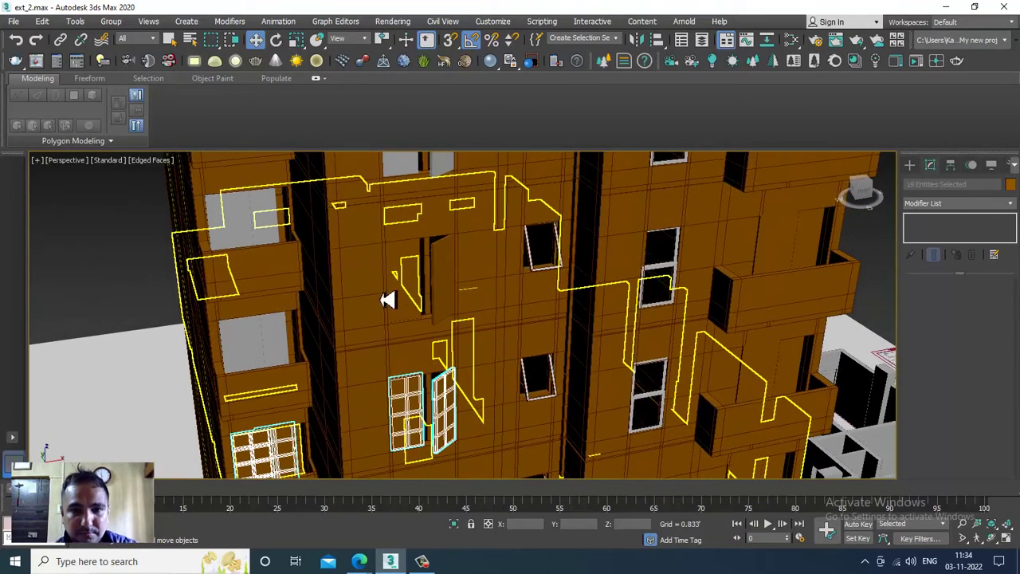
left_click(411, 284, "ctrl")
left_click(448, 289, "ctrl")
Add the balcony windows on three consecutive middle storeys, in the column nearest the low building, to the selection.
scroll(635, 364, "down", 5)
middle_click_drag(655, 363, 631, 360, "alt")
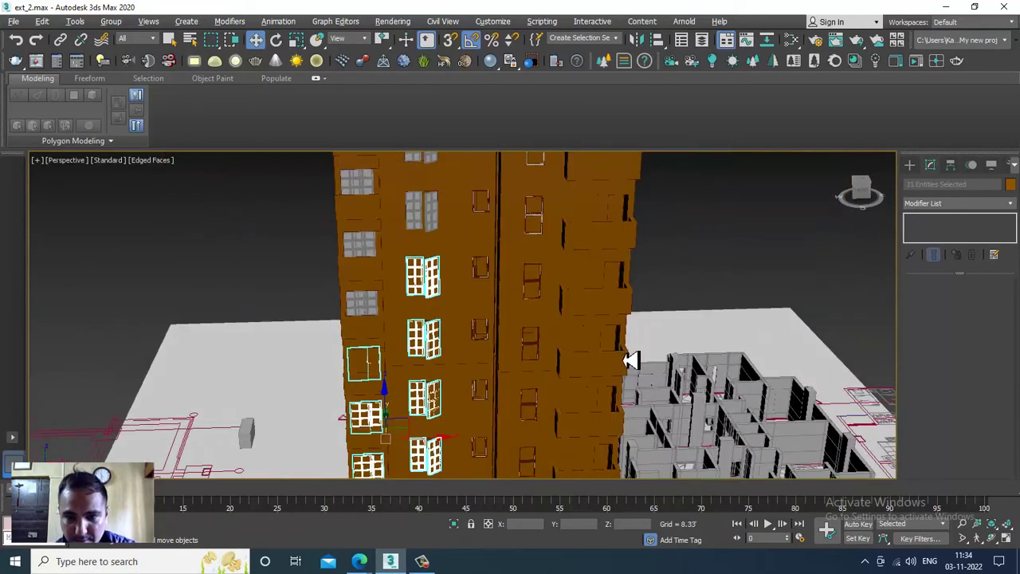
left_click(596, 279, "ctrl")
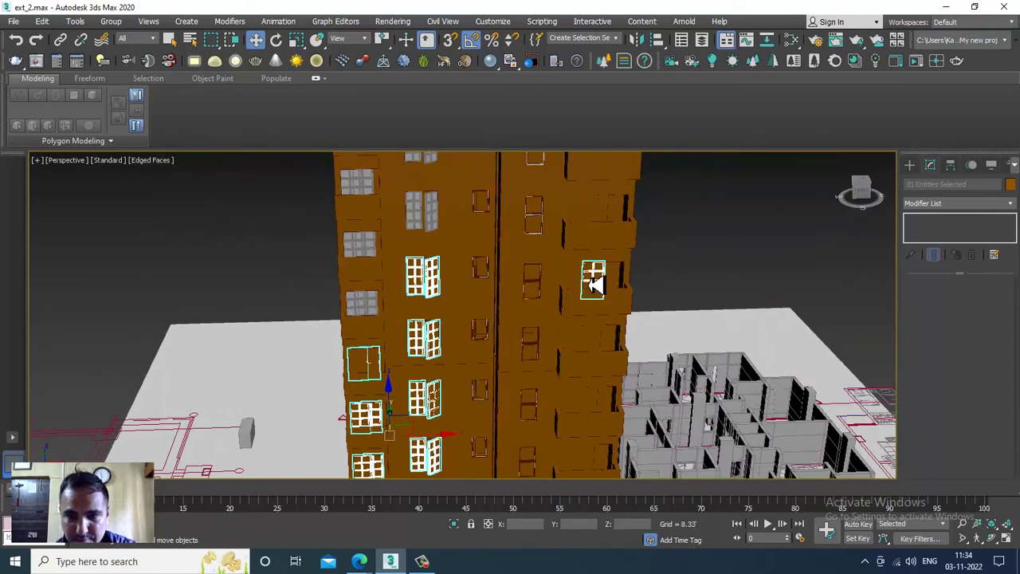
left_click(606, 215, "ctrl")
middle_click_drag(605, 216, 857, 311, "alt")
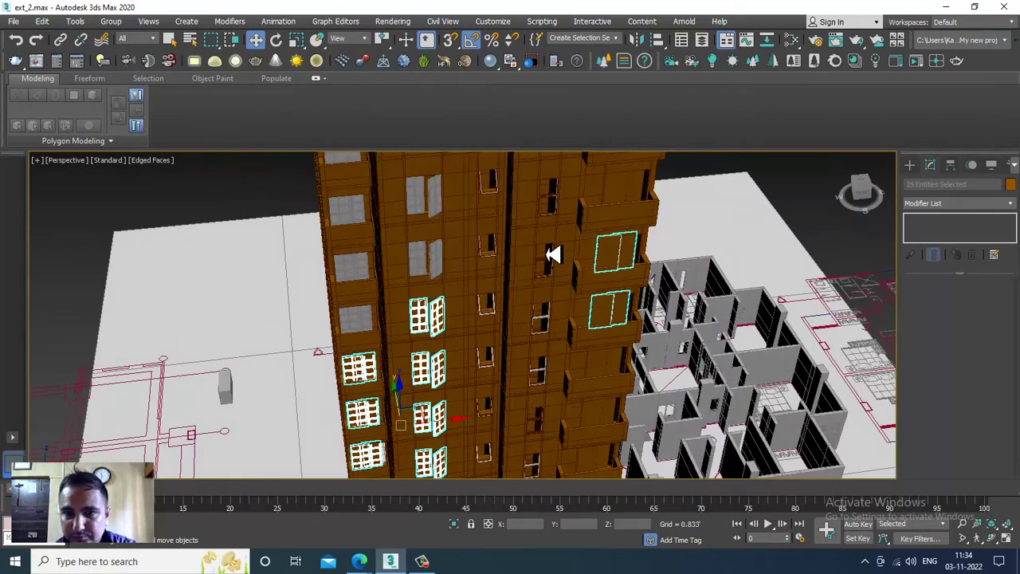
left_click(642, 203, "ctrl")
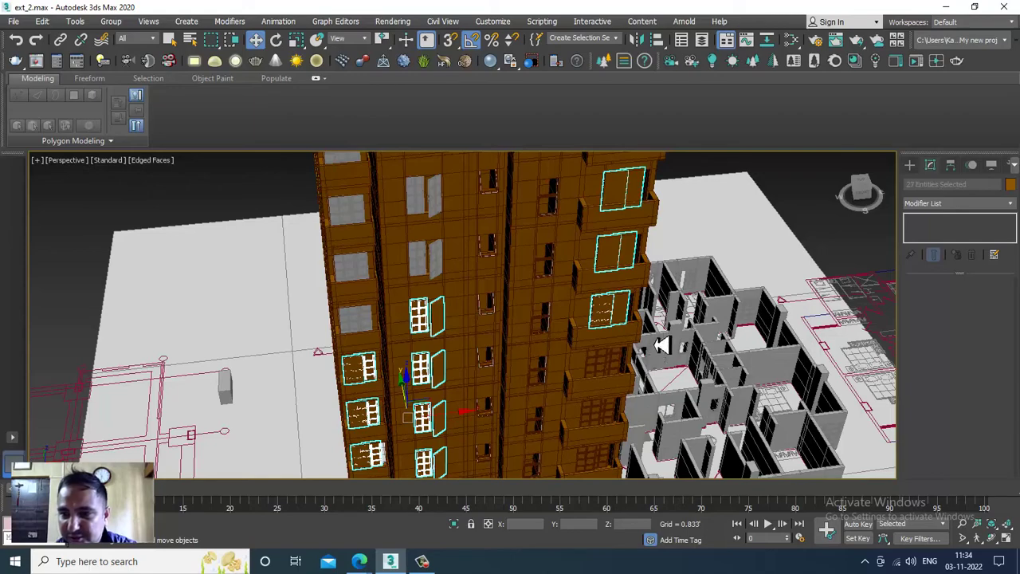
Add the windows of the next two balconies down in the column nearest the low building to the selection.
middle_click_drag(662, 344, 642, 265)
left_click(590, 268, "ctrl")
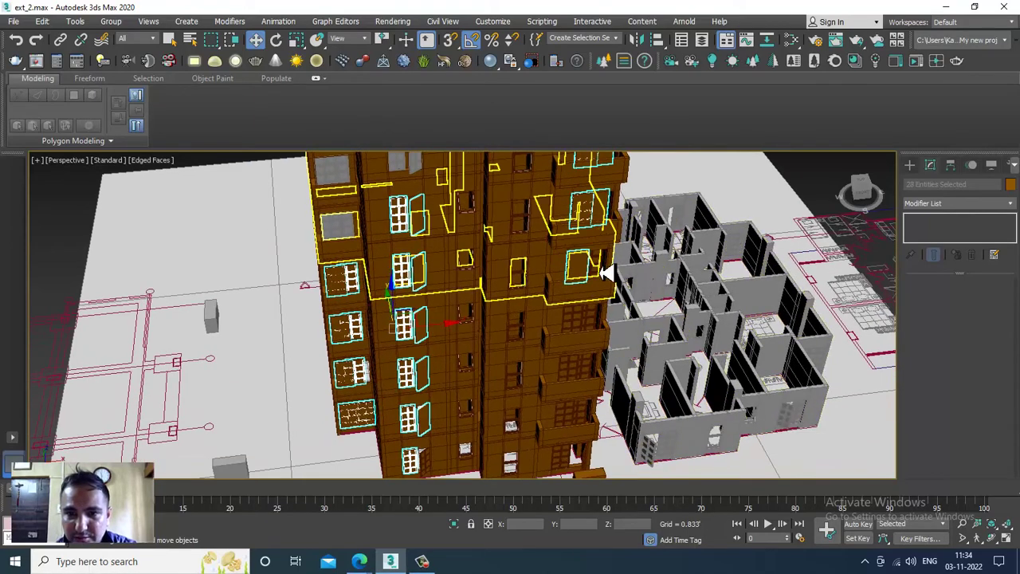
left_click(580, 318, "ctrl")
left_click(577, 324, "ctrl")
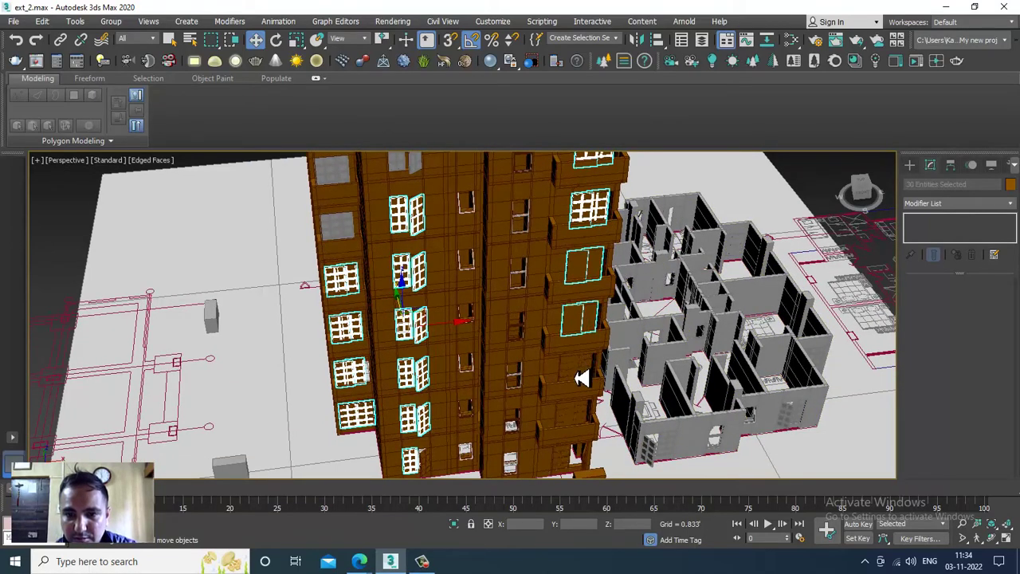
Add the remaining lower balcony windows in that column, down to the ground-storey window and door panel, to the selection.
left_click(578, 369, "ctrl")
left_click(571, 415, "ctrl")
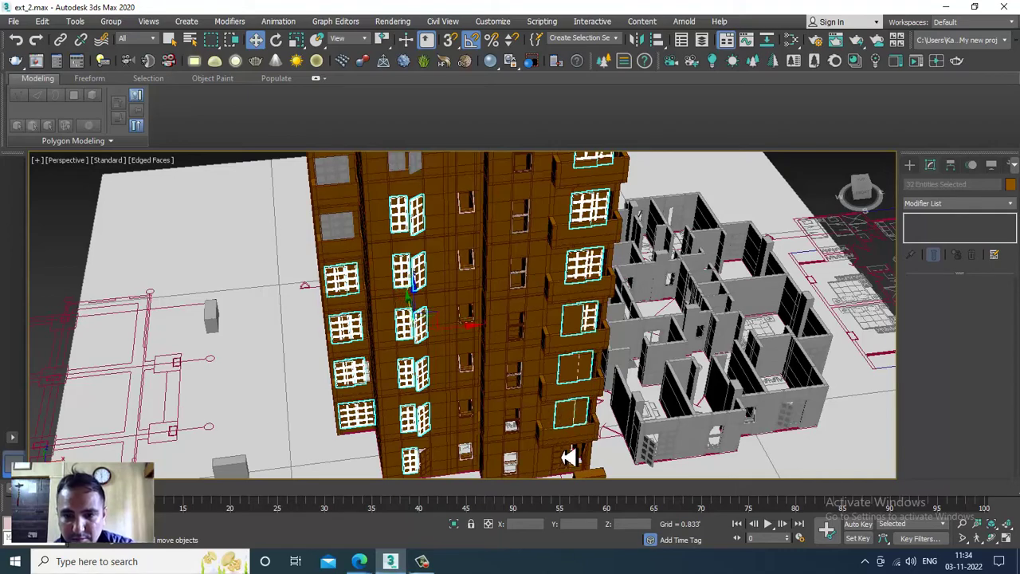
left_click(577, 457, "ctrl")
middle_click_drag(586, 424, 651, 357, "alt")
scroll(647, 360, "up", 5)
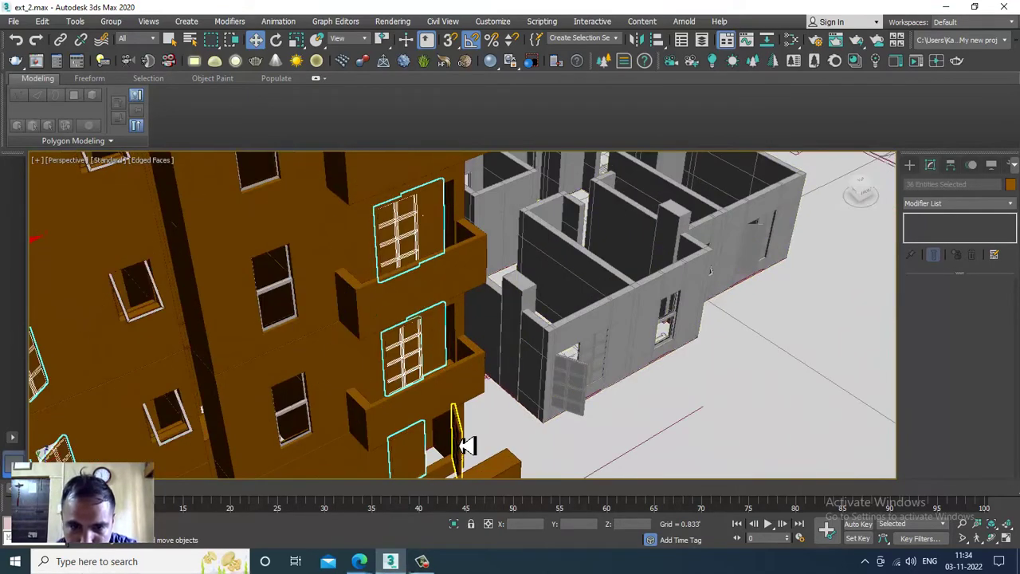
middle_click_drag(450, 372, 553, 194, "alt")
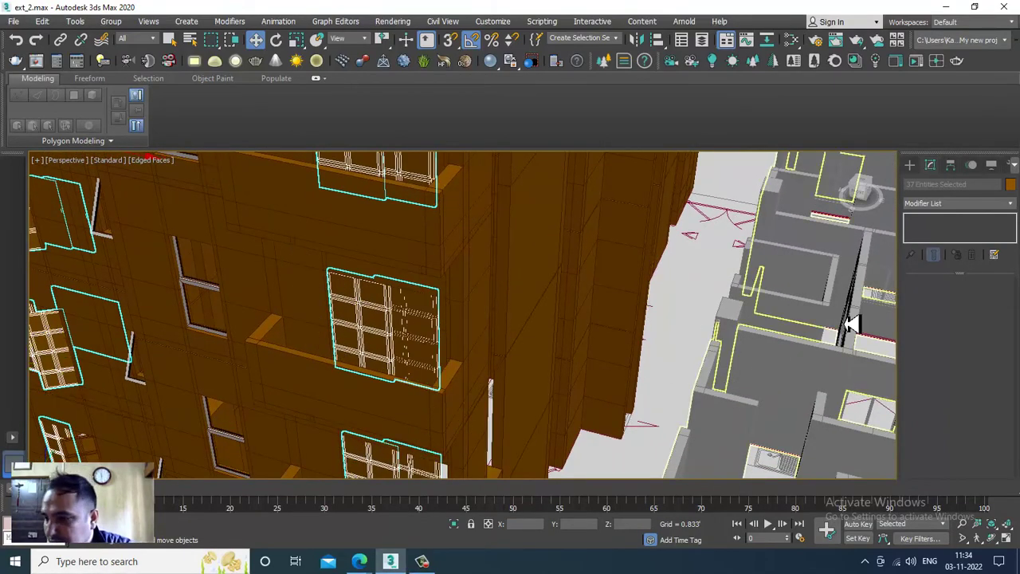
Apply the light grey object colour to the selected balcony windows and shutters, and clear the selection.
left_click(1011, 184)
left_click(588, 350)
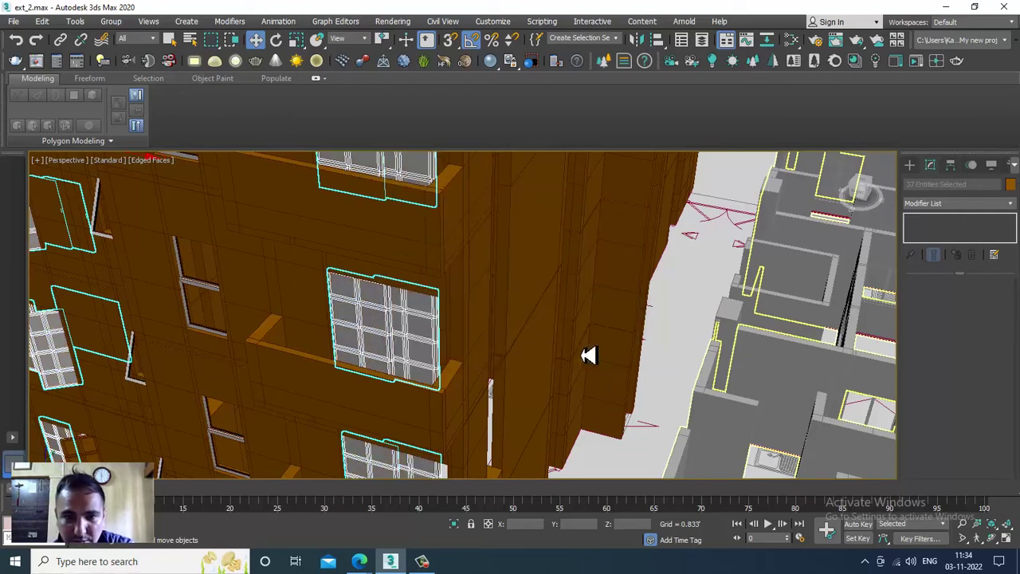
scroll(578, 350, "down", 5)
middle_click_drag(600, 349, 581, 425, "alt")
middle_click_drag(526, 309, 537, 416, "alt")
left_click(586, 312)
Select the remaining brown balcony window one storey below the top, plus three small and two tall window frames in the adjacent columns.
middle_click_drag(586, 310, 516, 281, "alt")
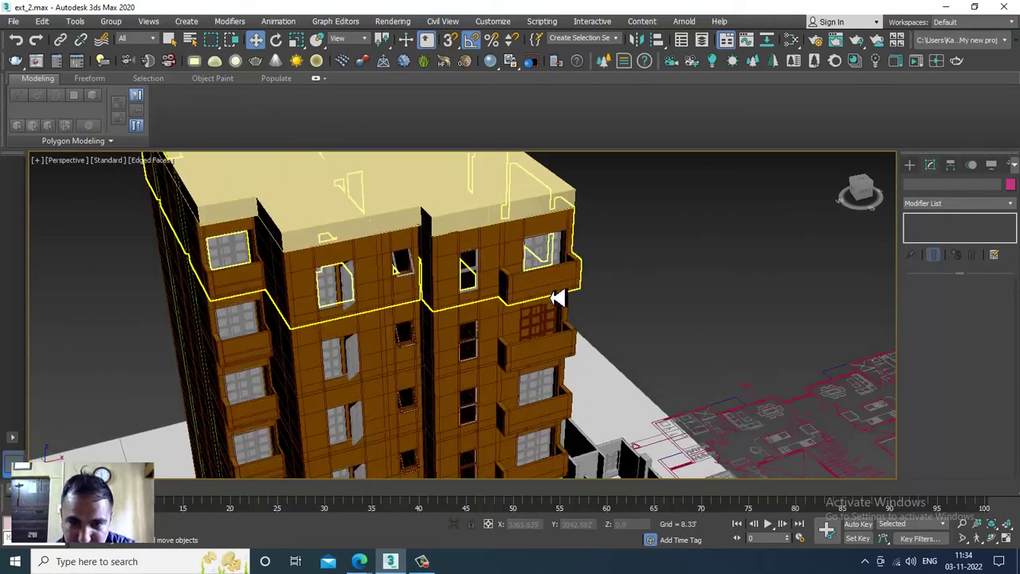
left_click(546, 323)
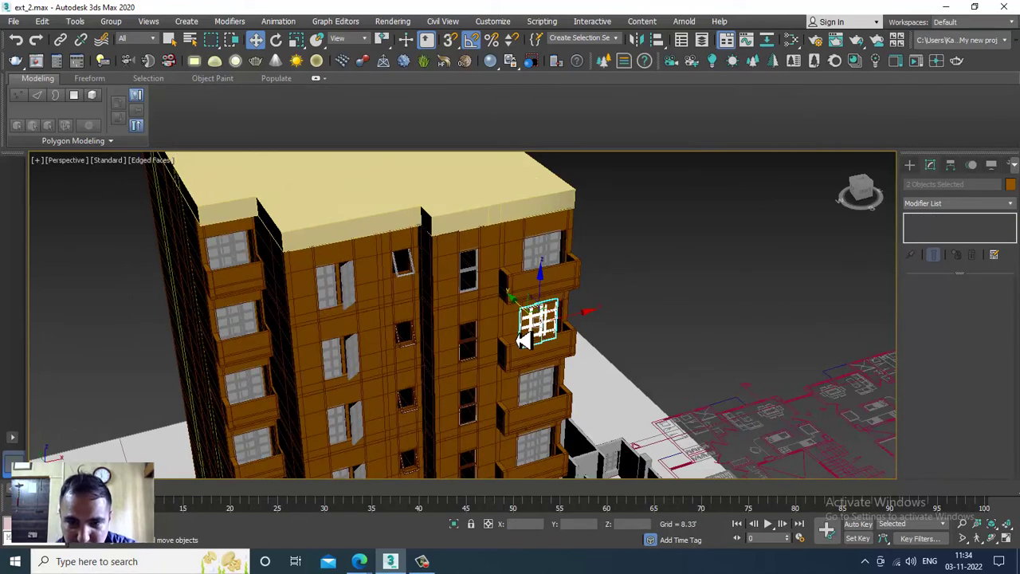
middle_click_drag(548, 223, 582, 156, "alt")
left_click(457, 200, "ctrl")
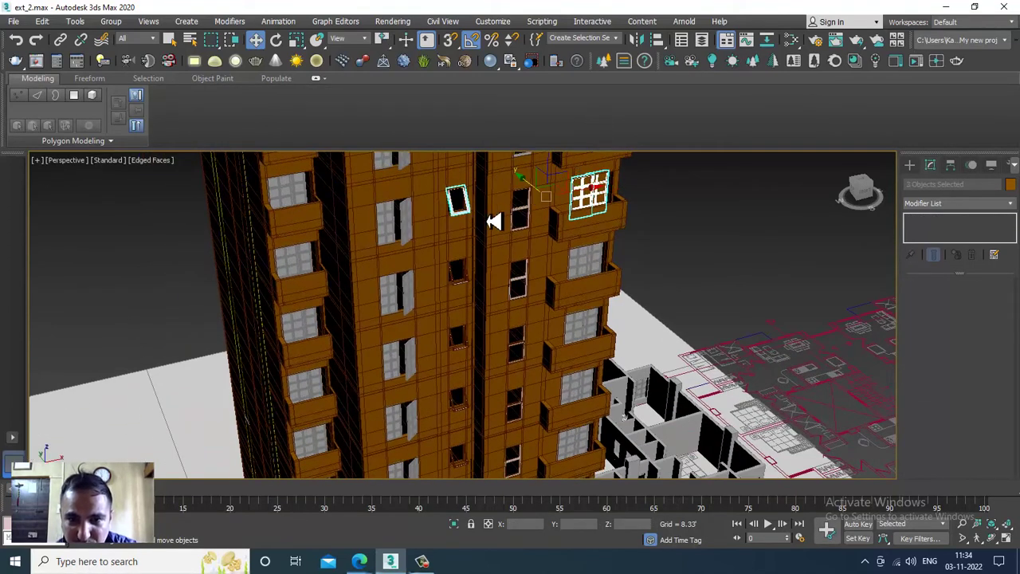
left_click(524, 213, "ctrl")
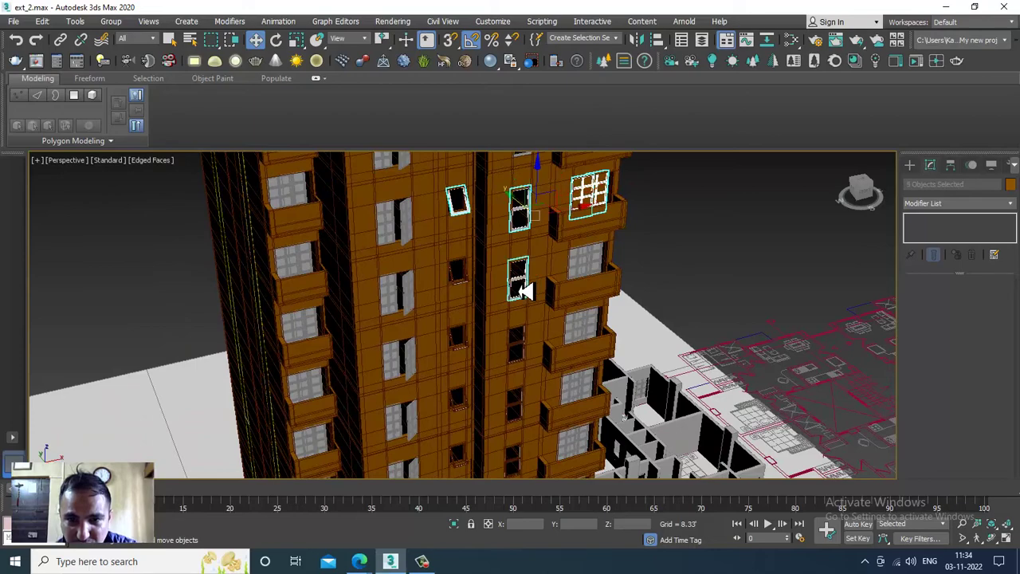
scroll(472, 325, "up", 3)
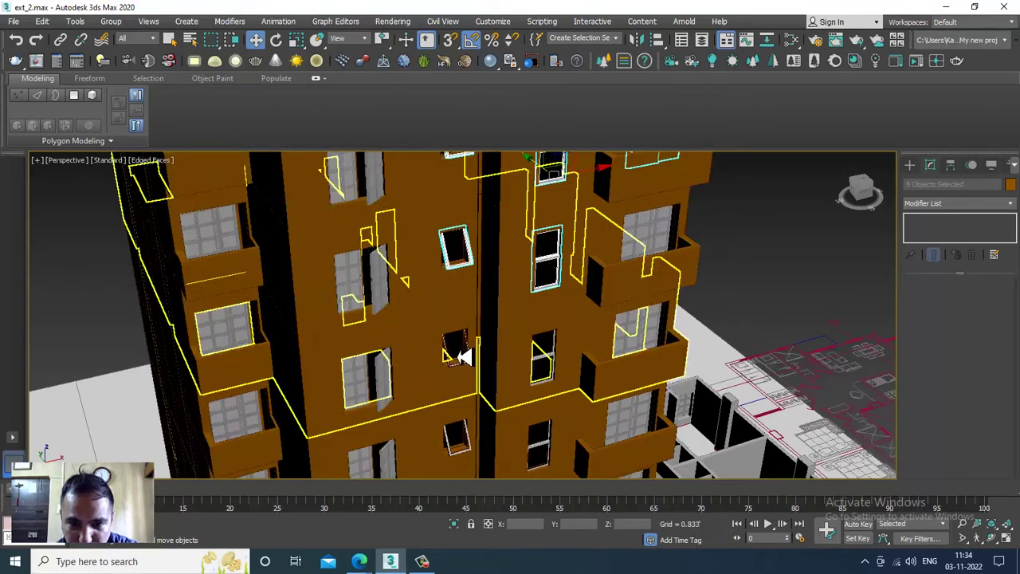
left_click(459, 357, "ctrl")
scroll(549, 396, "up", 8)
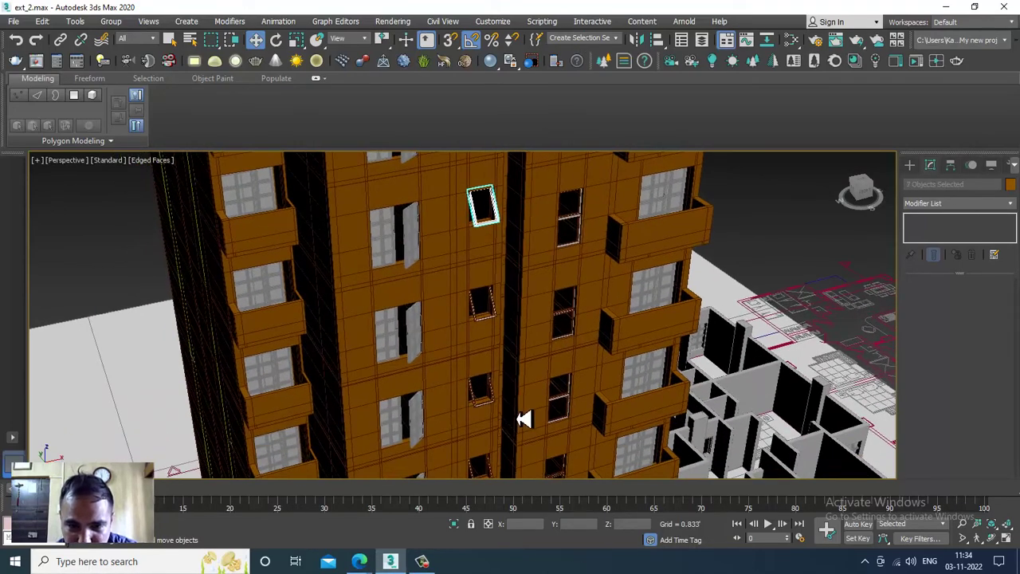
scroll(510, 415, "down", 5)
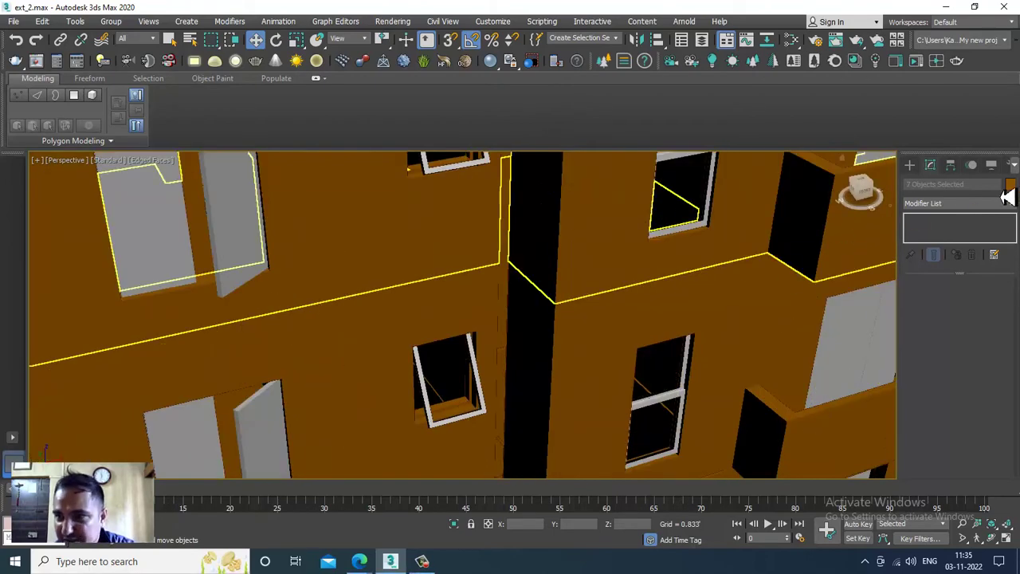
Apply the light grey object colour to the selected balcony window and window frames, and clear the selection.
left_click(1011, 185)
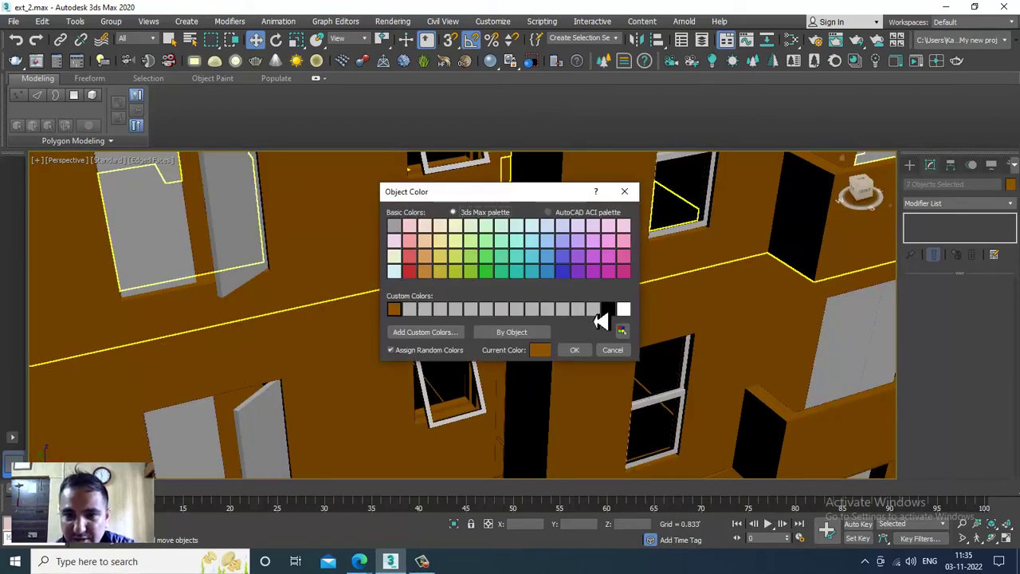
left_click(570, 353)
scroll(586, 326, "down", 10)
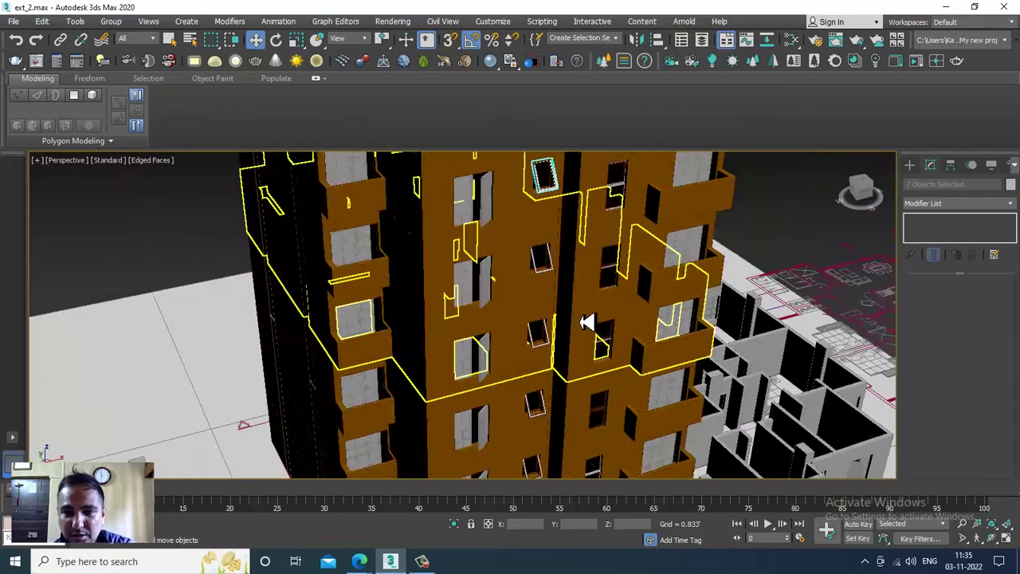
middle_click_drag(715, 337, 674, 316, "alt")
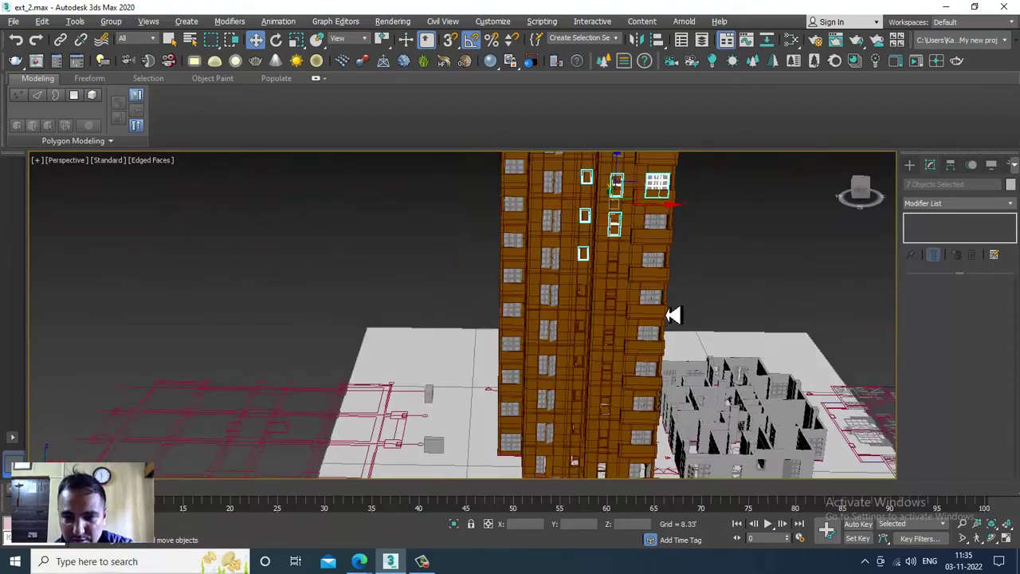
left_click(394, 267)
Examine the small and tall window frames on the tower's balcony facade for colouring from the ground storey to the roof.
middle_click_drag(620, 349, 546, 246)
scroll(547, 246, "down", 3)
middle_click_drag(616, 343, 610, 440)
middle_click_drag(614, 339, 568, 312, "alt")
scroll(589, 355, "up", 3)
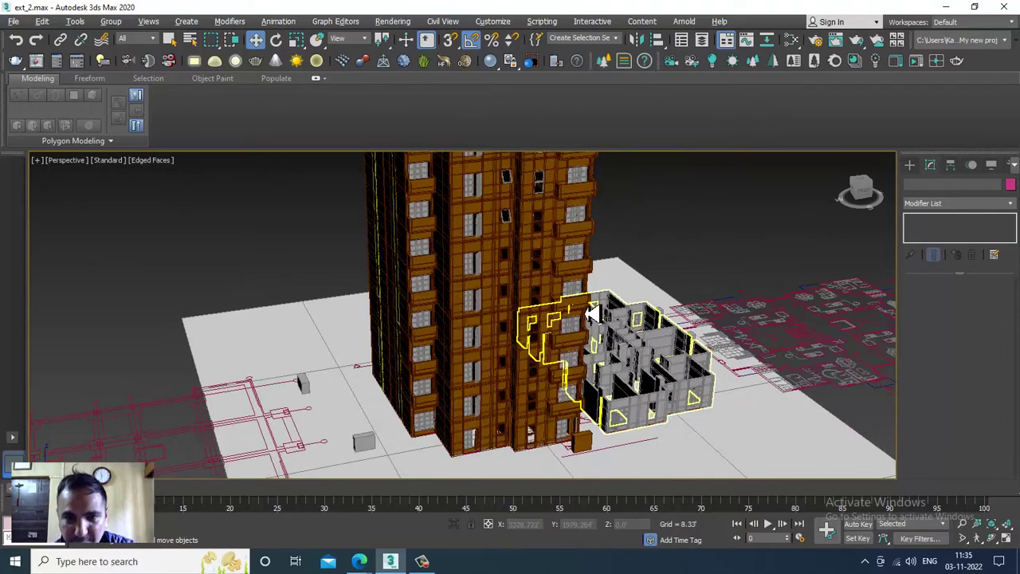
middle_click_drag(585, 276, 596, 462)
middle_click_drag(617, 368, 598, 356, "alt")
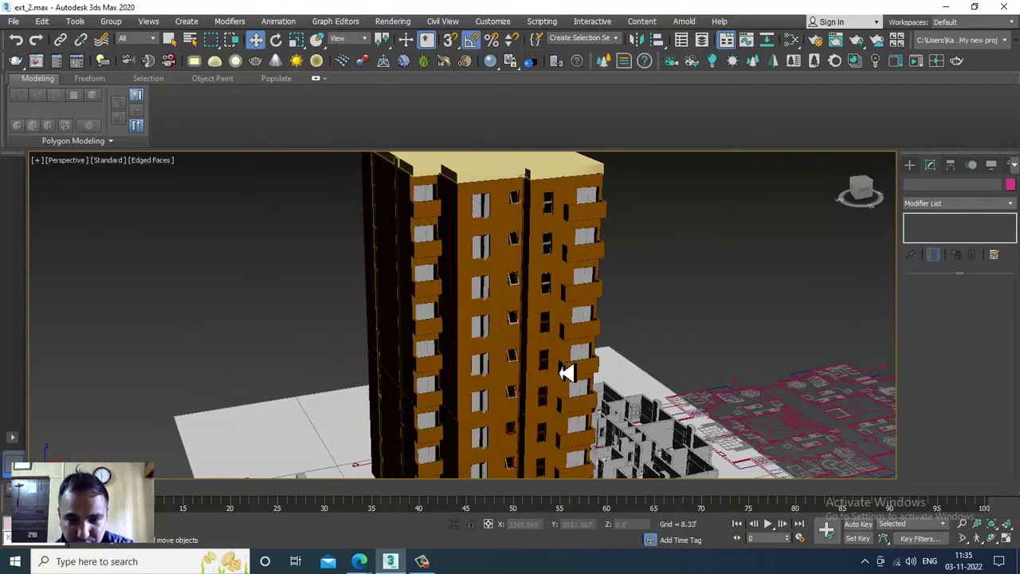
scroll(551, 337, "up", 5)
scroll(522, 270, "up", 4)
scroll(527, 290, "down", 4)
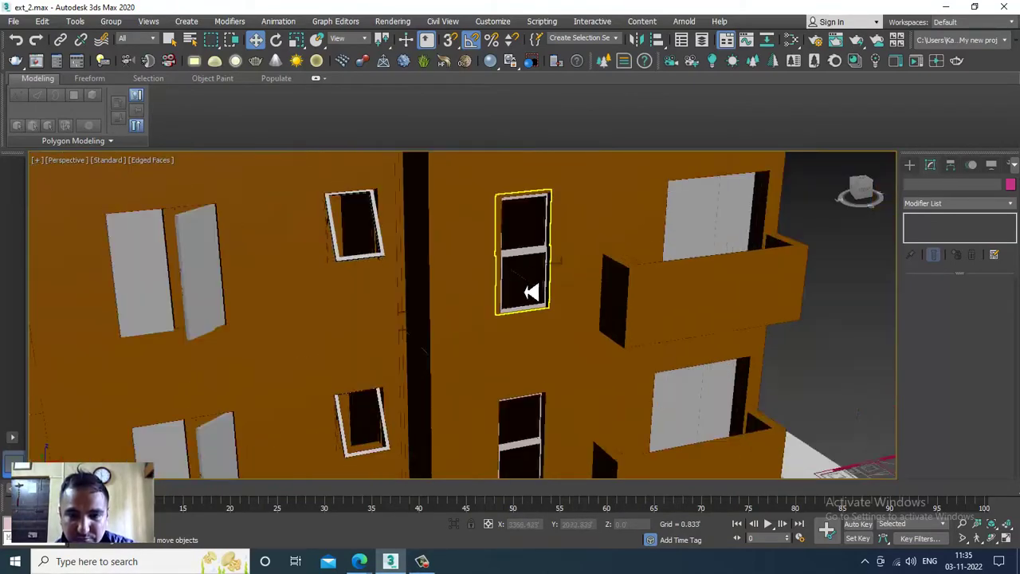
middle_click_drag(539, 321, 544, 293)
scroll(547, 314, "up", 5)
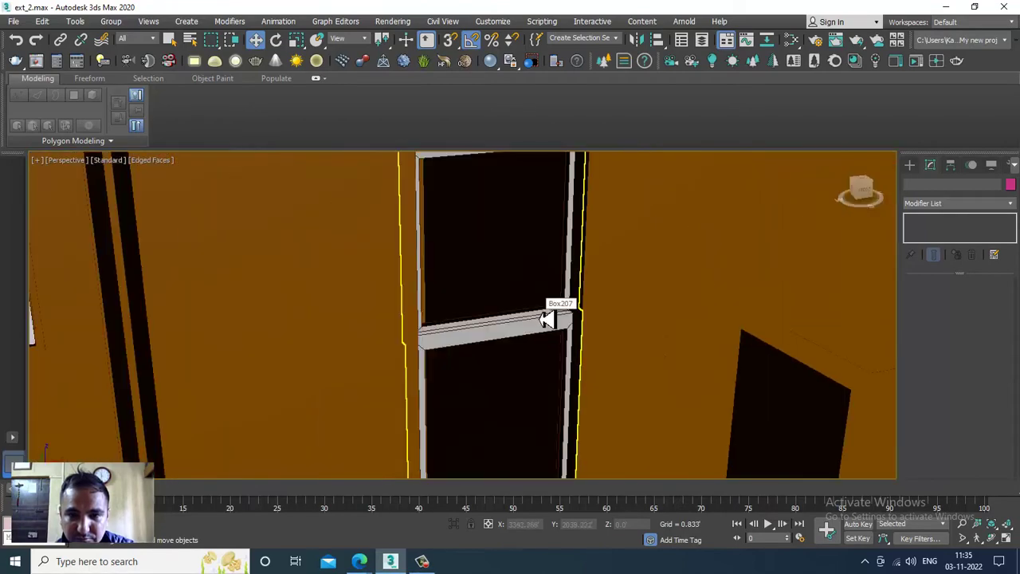
scroll(551, 337, "down", 4)
scroll(556, 333, "down", 10)
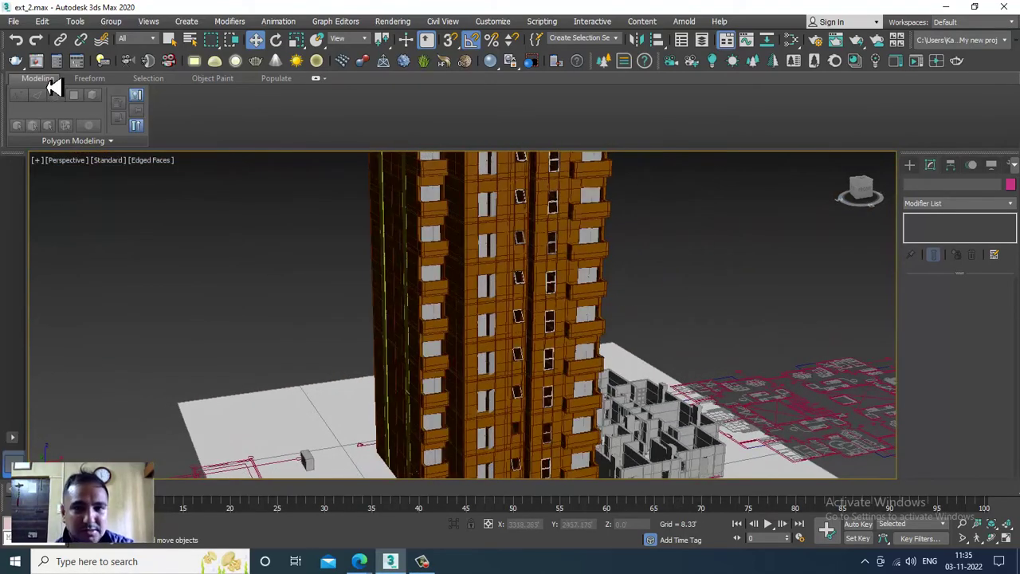
Collapse the modelling ribbon and examine the tower's side facade, balcony facade and roof for colouring.
double_click(50, 83)
middle_click_drag(425, 286, 792, 284, "alt")
scroll(488, 257, "up", 8)
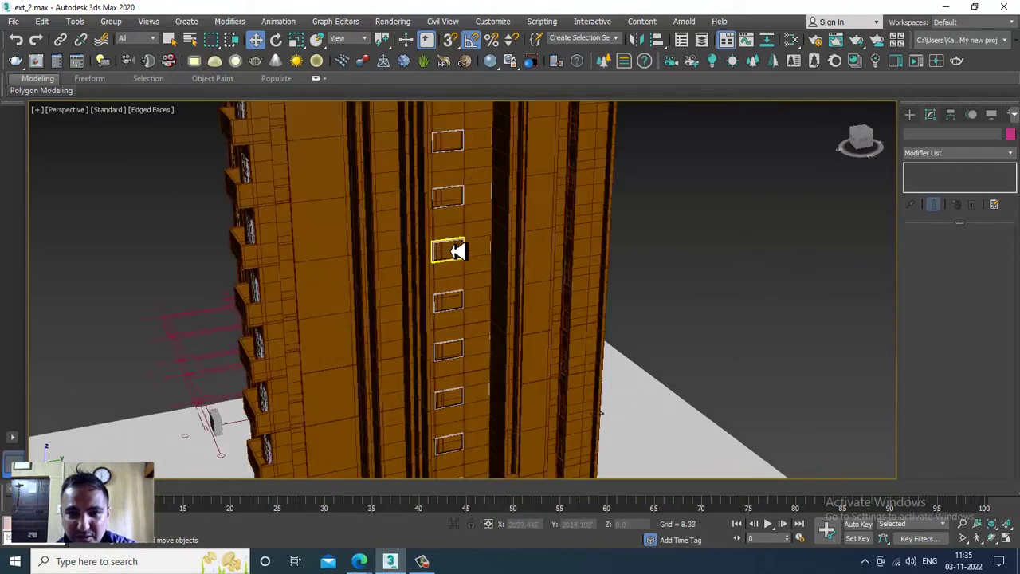
middle_click_drag(466, 312, 502, 366, "alt")
scroll(478, 196, "down", 3)
scroll(494, 342, "up", 2)
scroll(494, 343, "down", 3)
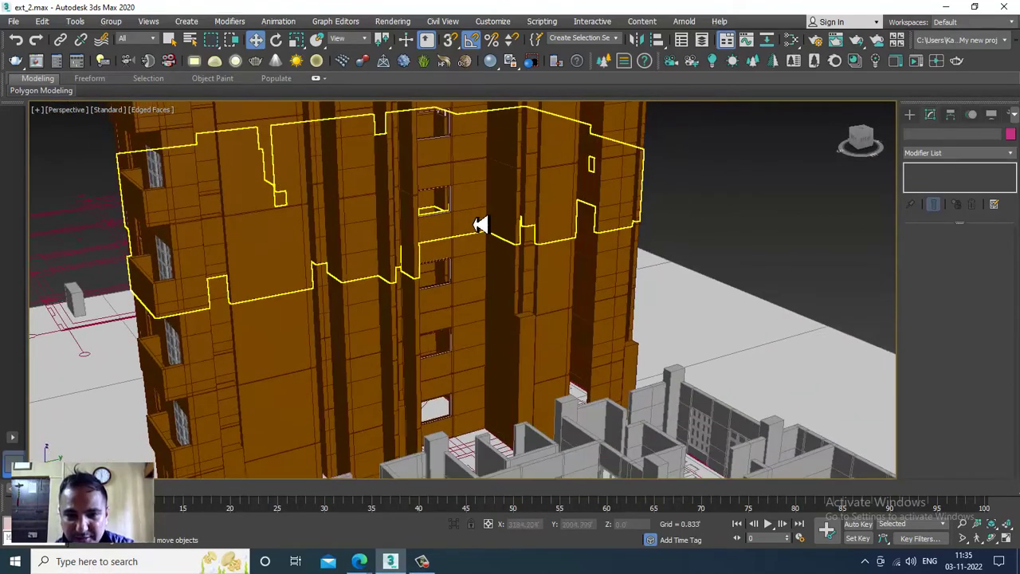
middle_click_drag(486, 433, 566, 411, "alt")
scroll(439, 455, "up", 3)
scroll(566, 411, "down", 5)
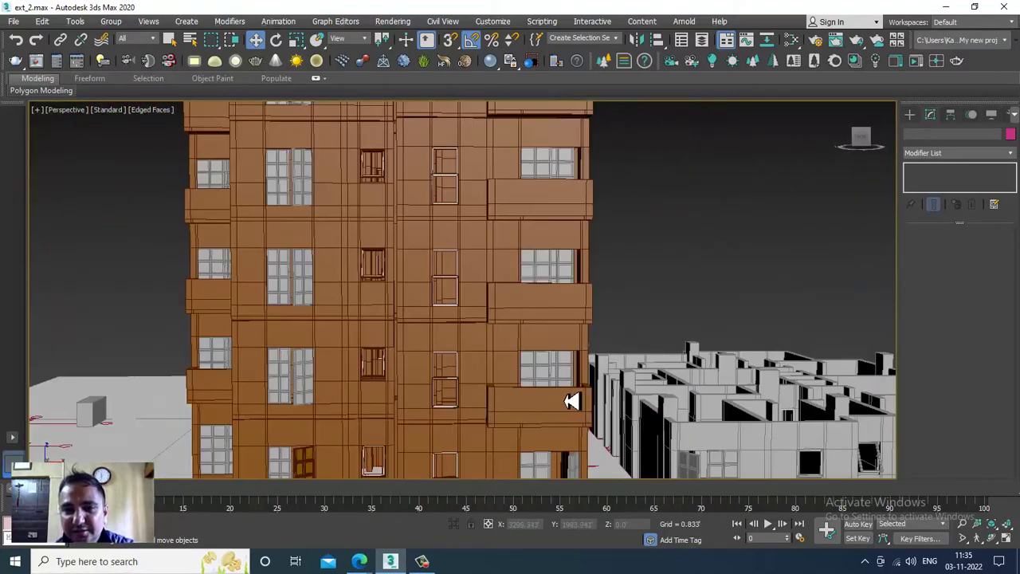
middle_click_drag(582, 349, 617, 347, "alt")
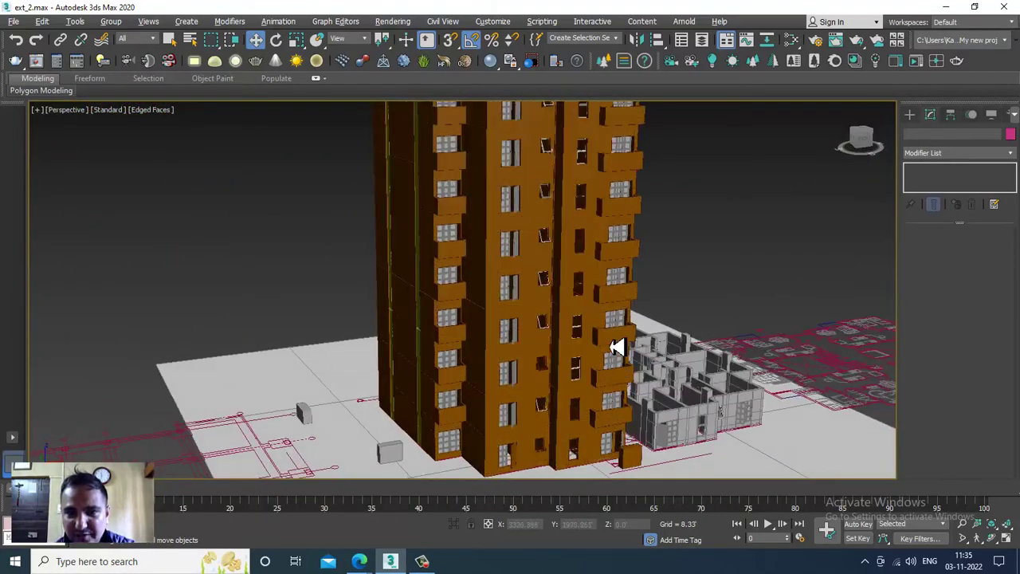
middle_click_drag(630, 305, 433, 298, "alt")
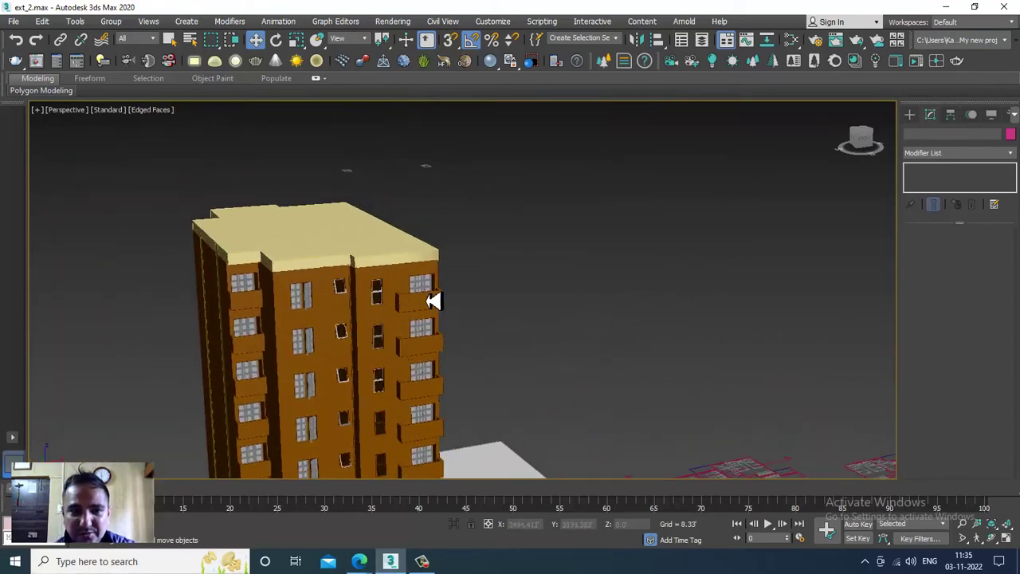
left_click(227, 271)
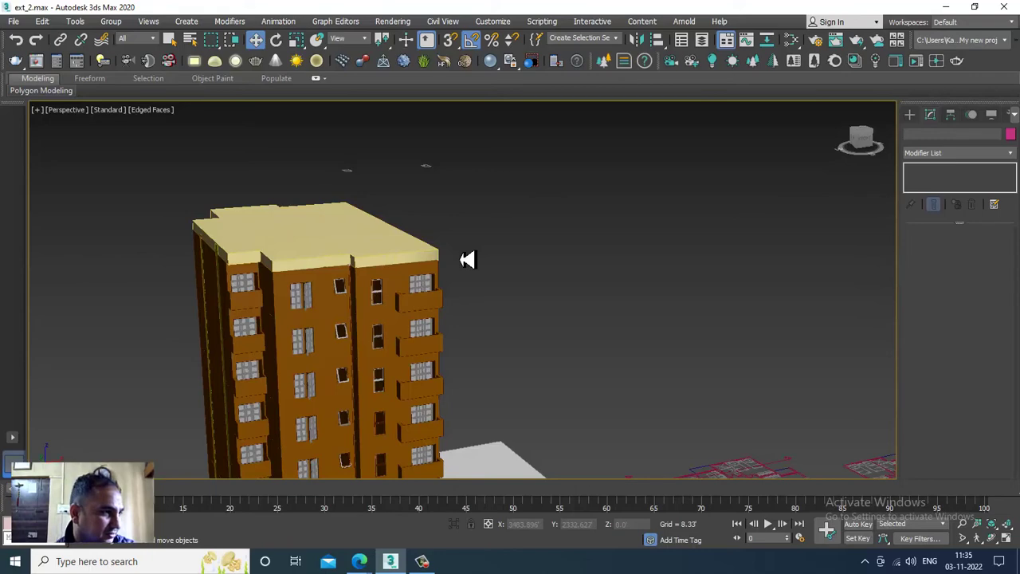
scroll(527, 361, "down", 6)
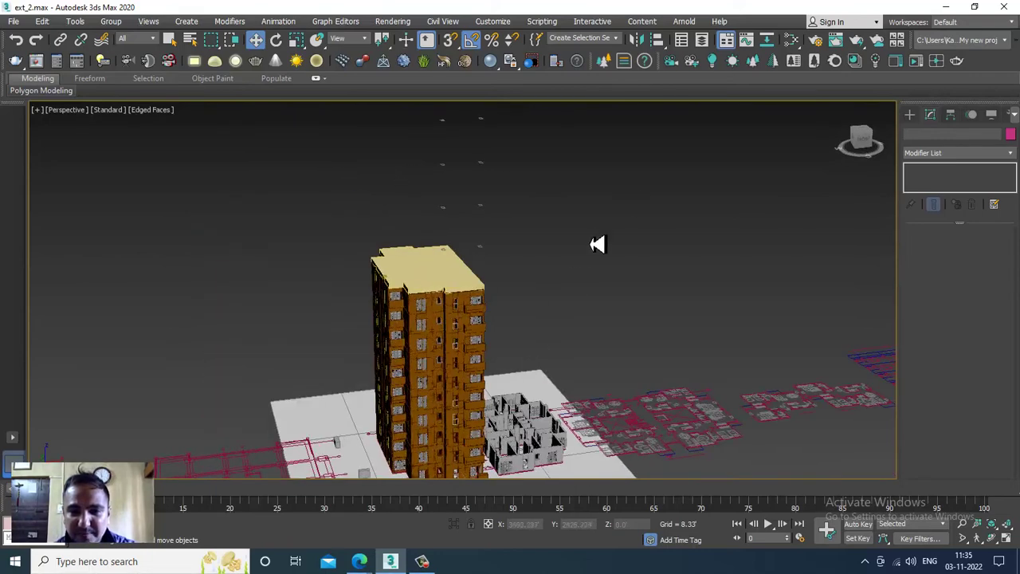
left_click(426, 563)
left_click(427, 564)
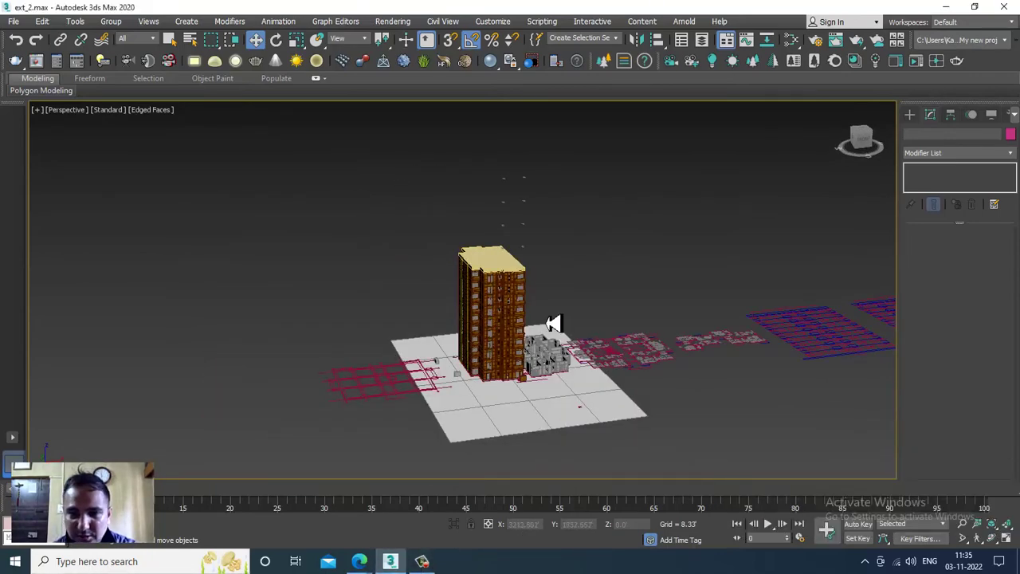
Frame the balcony facade and roof in the perspective view, and save the scene.
middle_click_drag(543, 283, 517, 318, "alt")
scroll(588, 248, "up", 5)
middle_click_drag(588, 248, 569, 381)
middle_click_drag(459, 411, 536, 367)
scroll(574, 182, "down", 4)
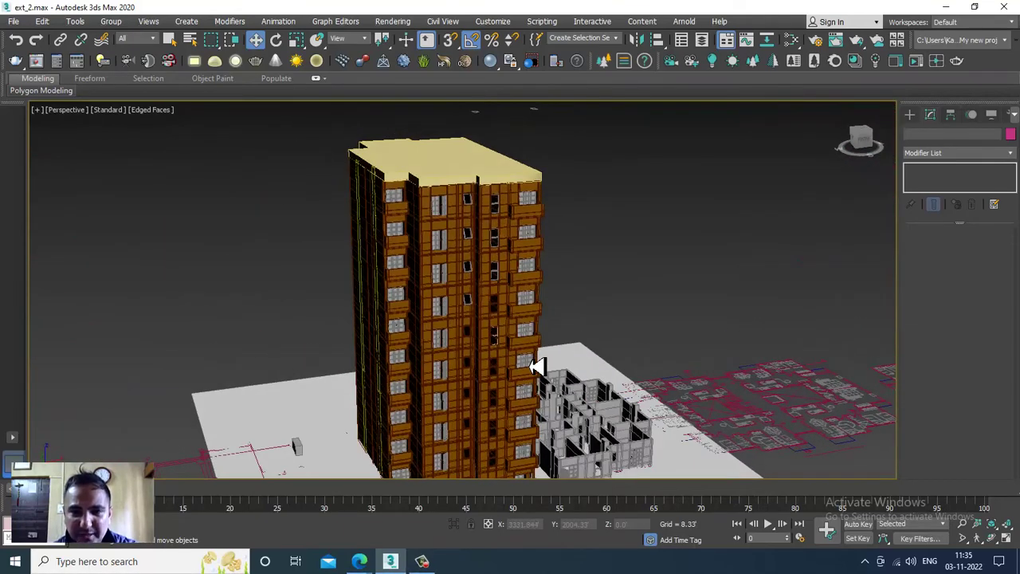
left_click(14, 24)
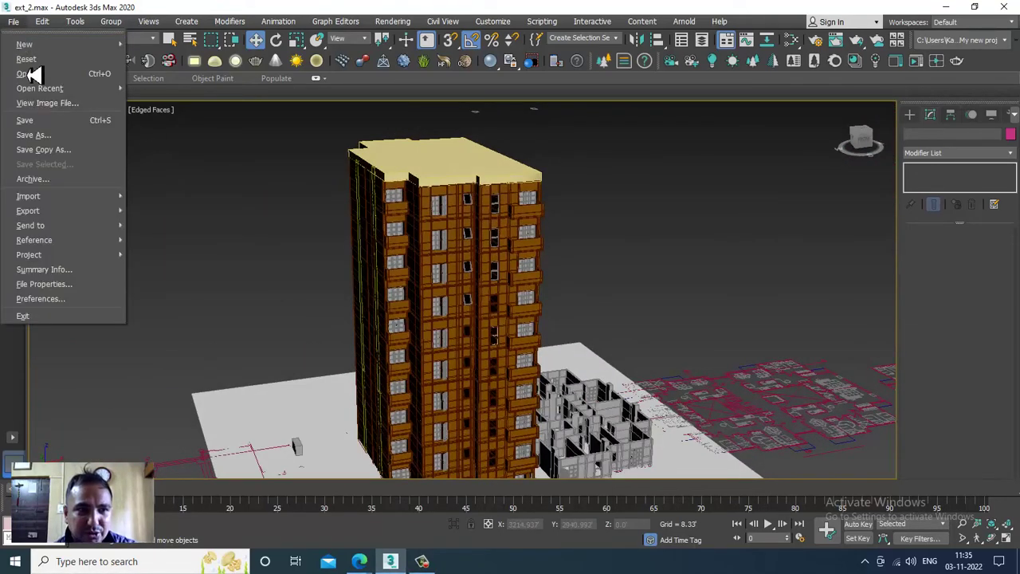
left_click(67, 121)
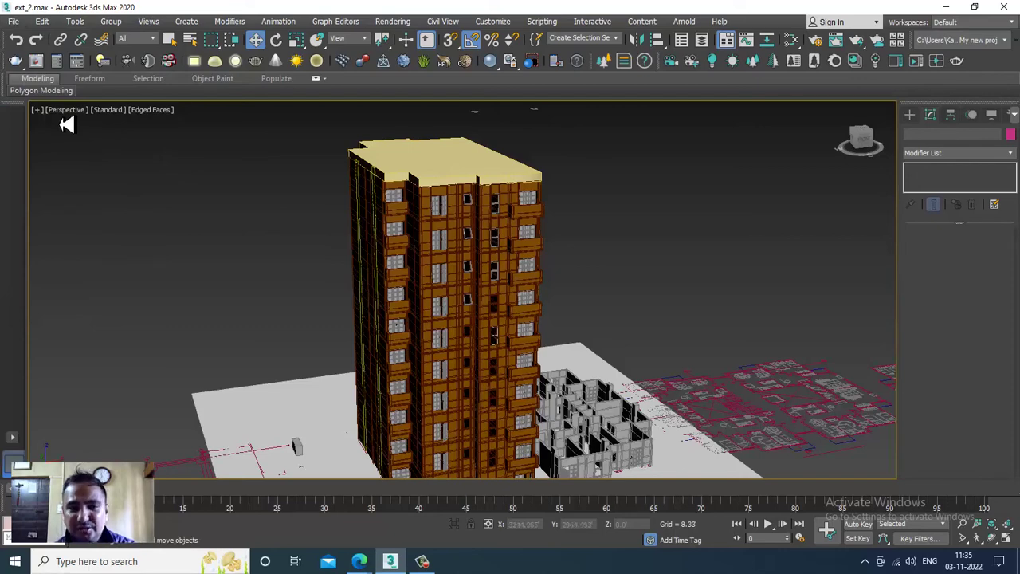
Frame the whole tower and turn off the edged faces display in the perspective view.
middle_click_drag(589, 422, 571, 399)
left_click(571, 398)
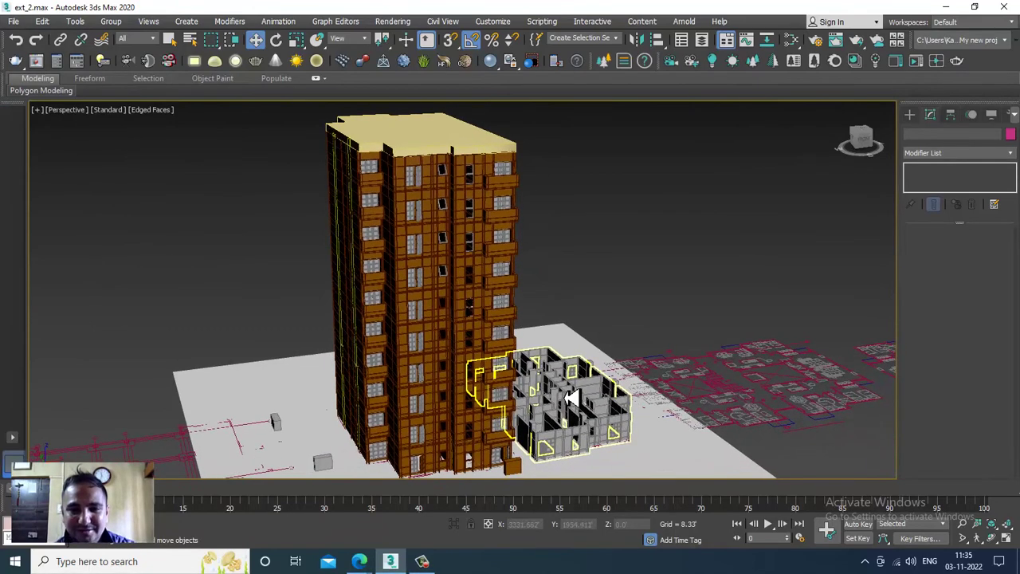
left_click(608, 255)
key("F4")
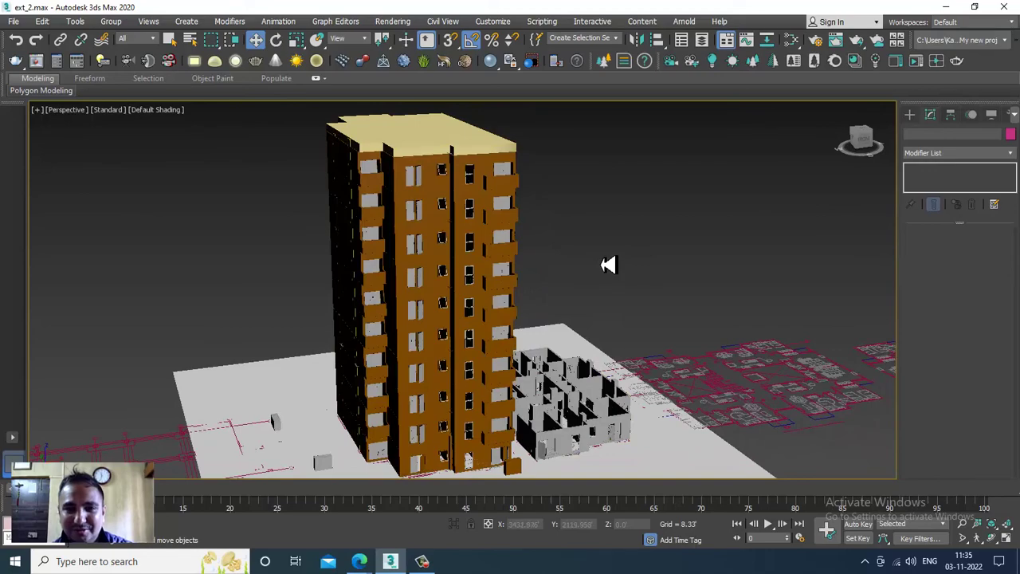